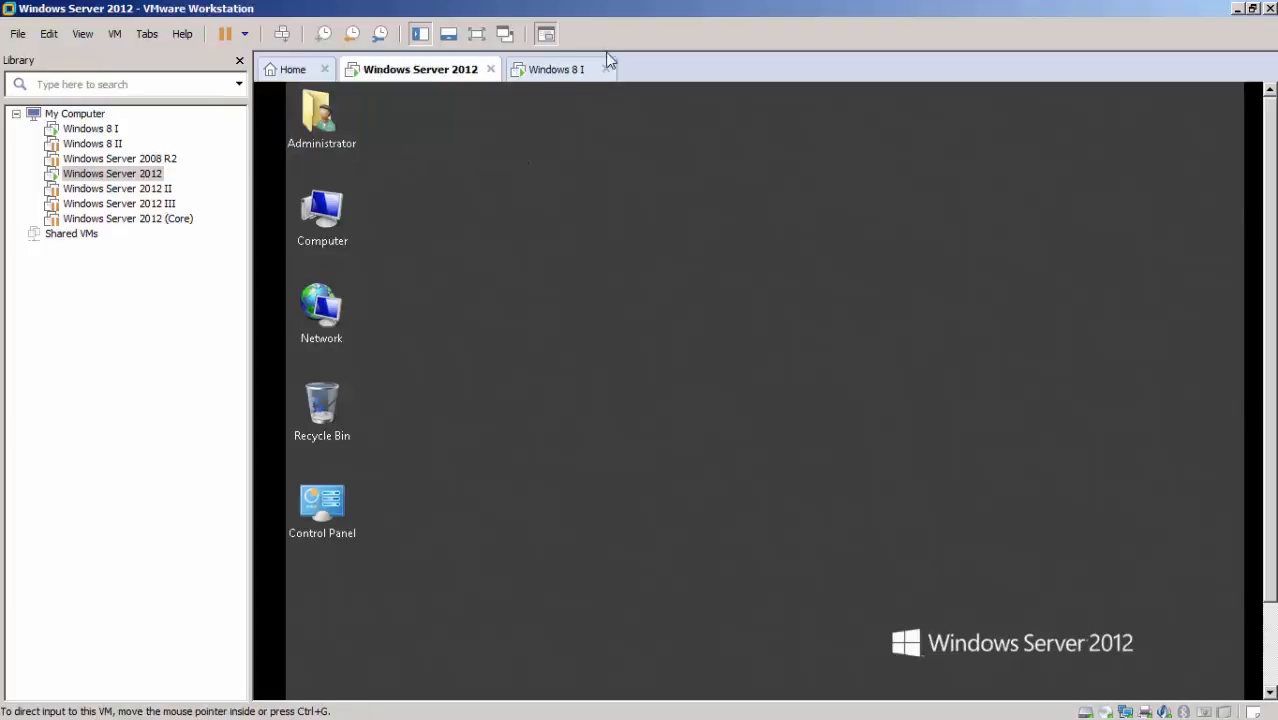
Look over the Windows Server 2012 and Windows 8 I virtual machines in turn.
{"action": "left_click", "coordinate": [556, 69]}
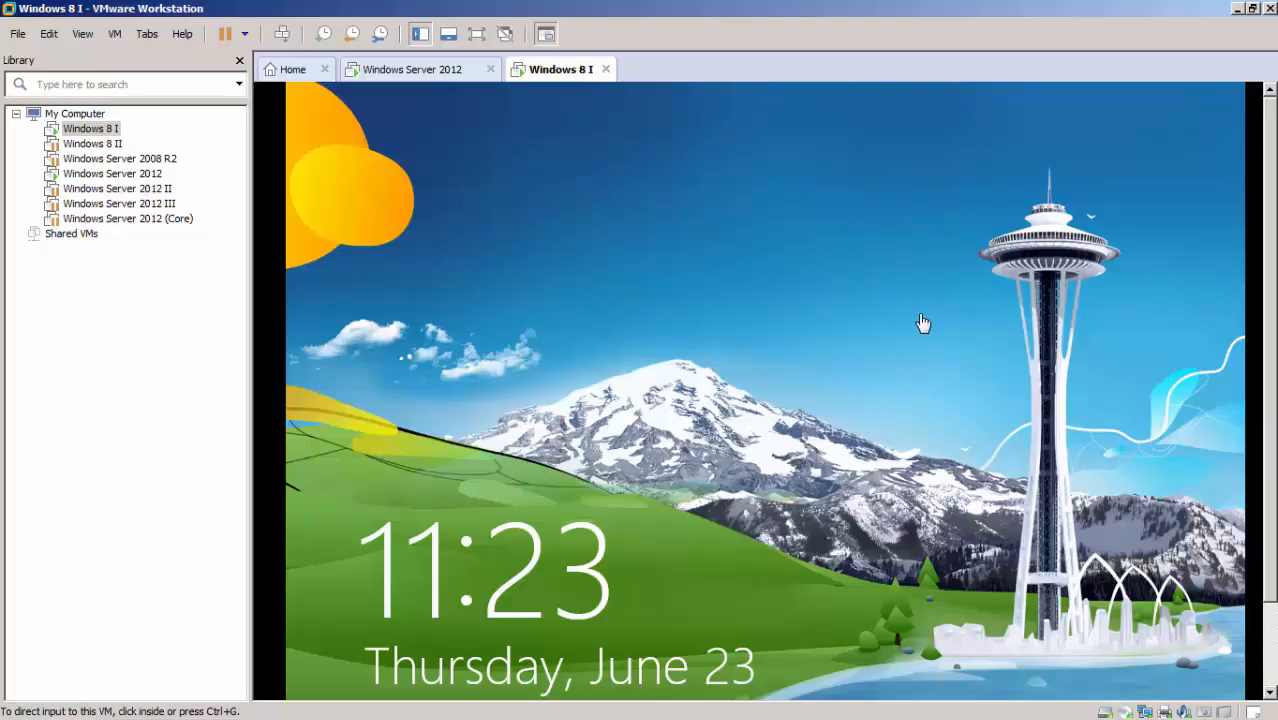
{"action": "left_click", "coordinate": [451, 78]}
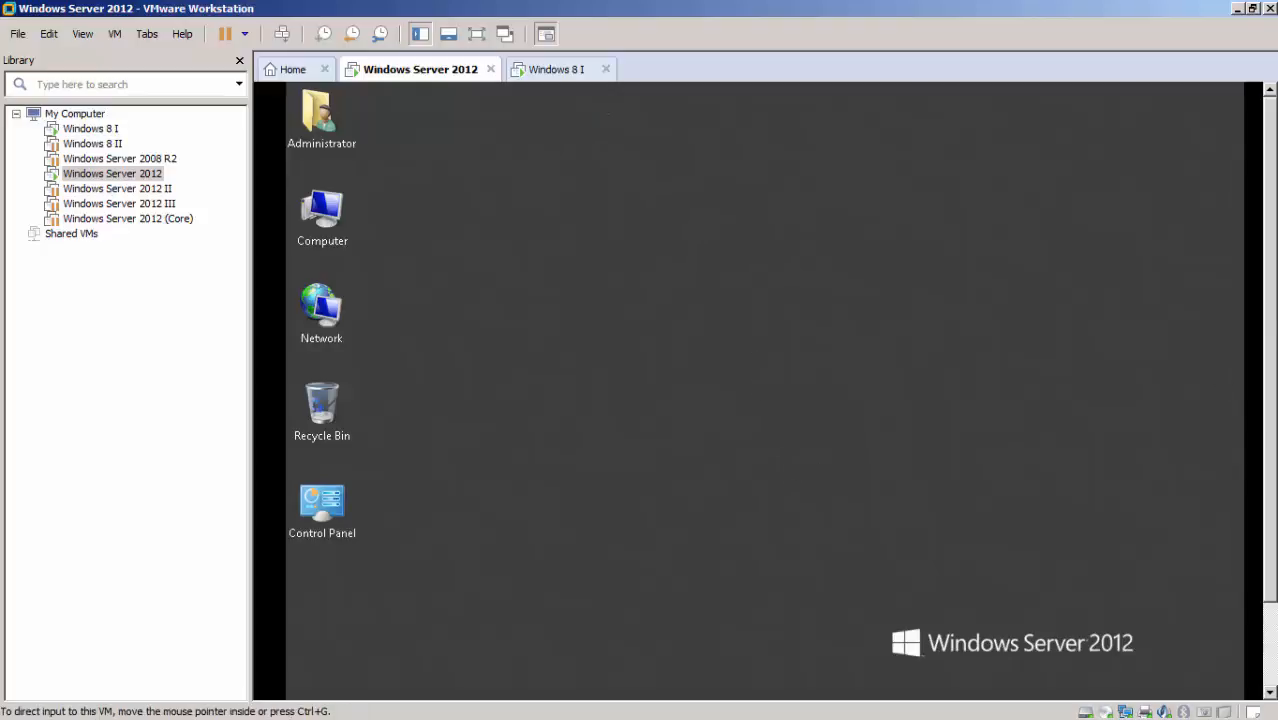
{"action": "left_click_drag", "start_coordinate": [1272, 310], "coordinate": [1270, 340]}
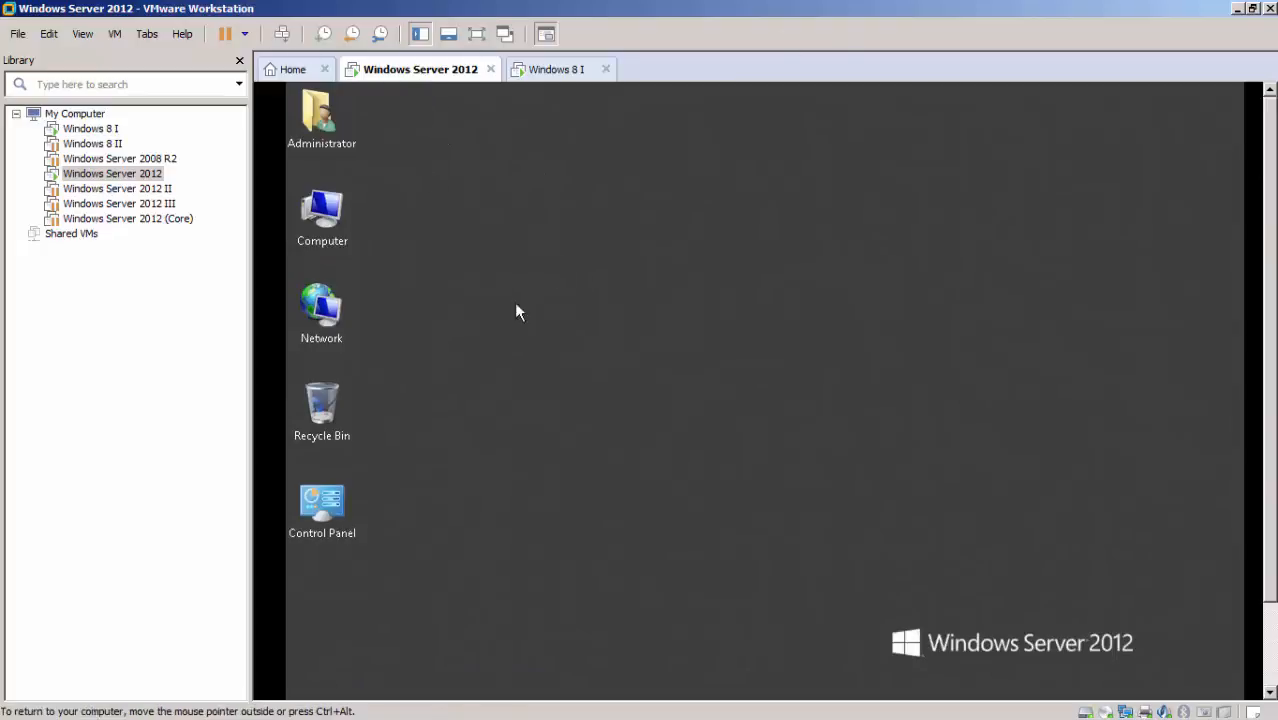
{"action": "left_click", "coordinate": [550, 72]}
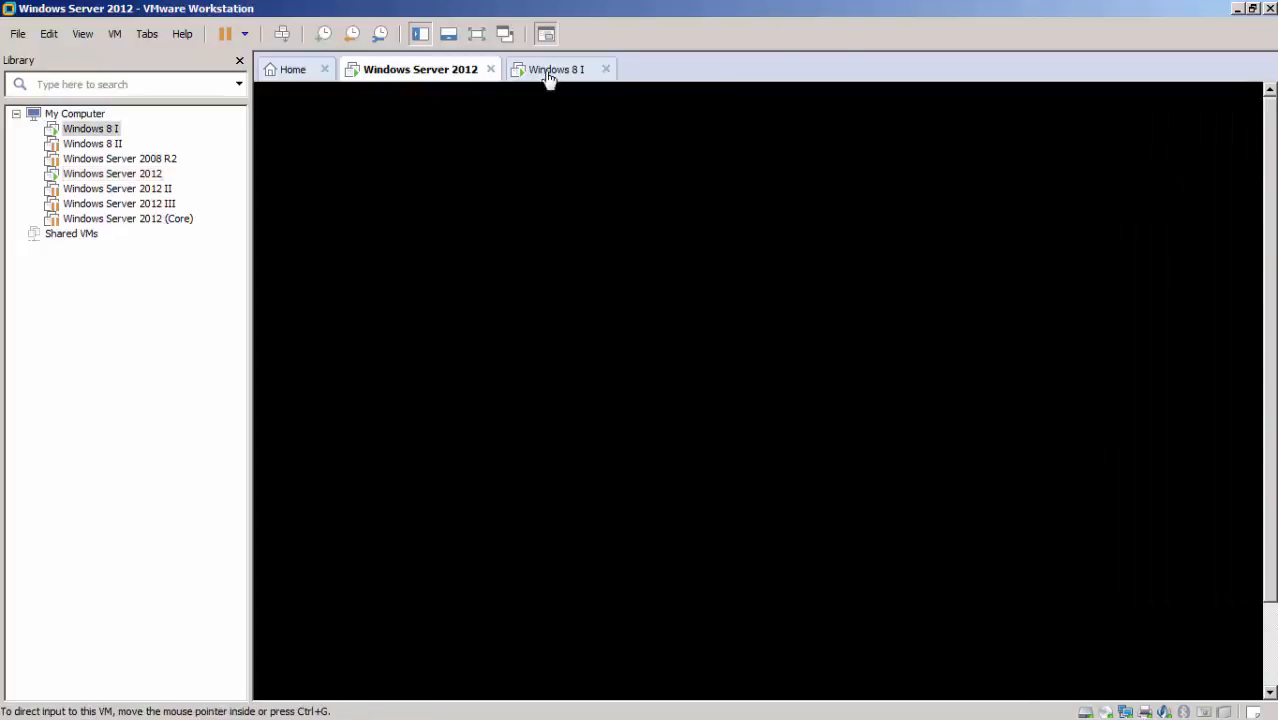
{"action": "left_click", "coordinate": [422, 76]}
{"action": "left_click", "coordinate": [560, 74]}
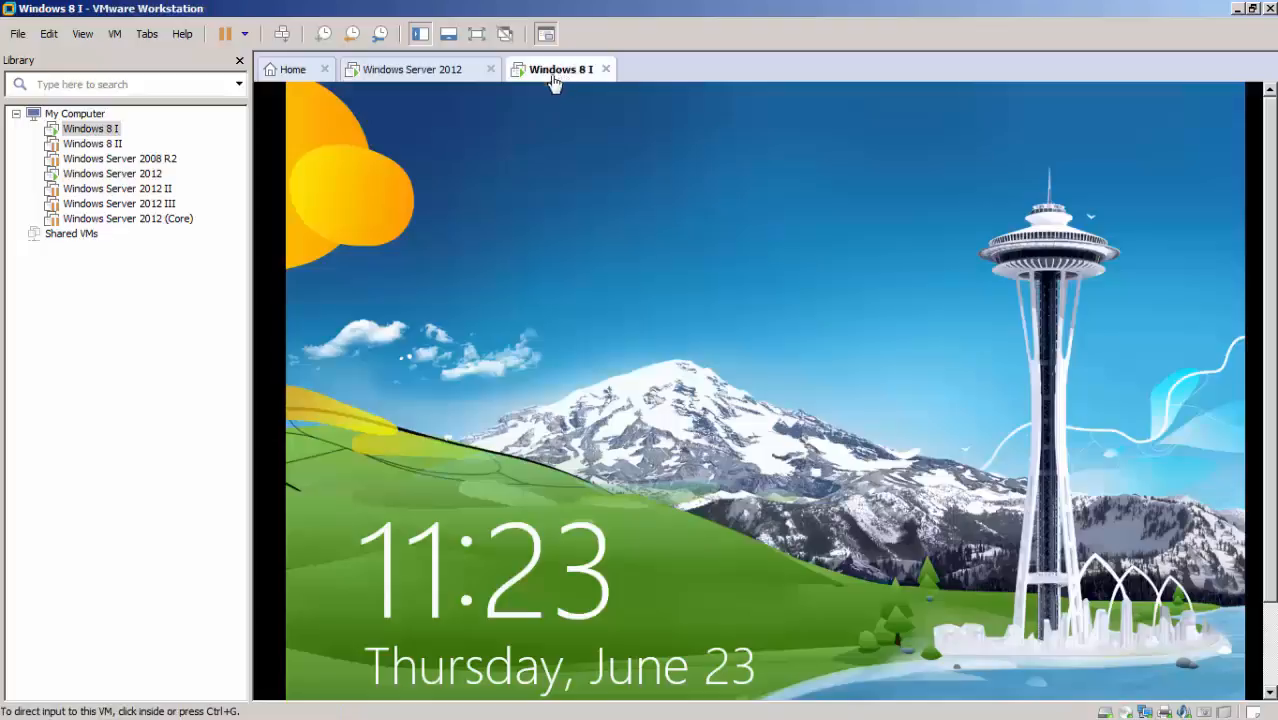
{"action": "left_click", "coordinate": [415, 76]}
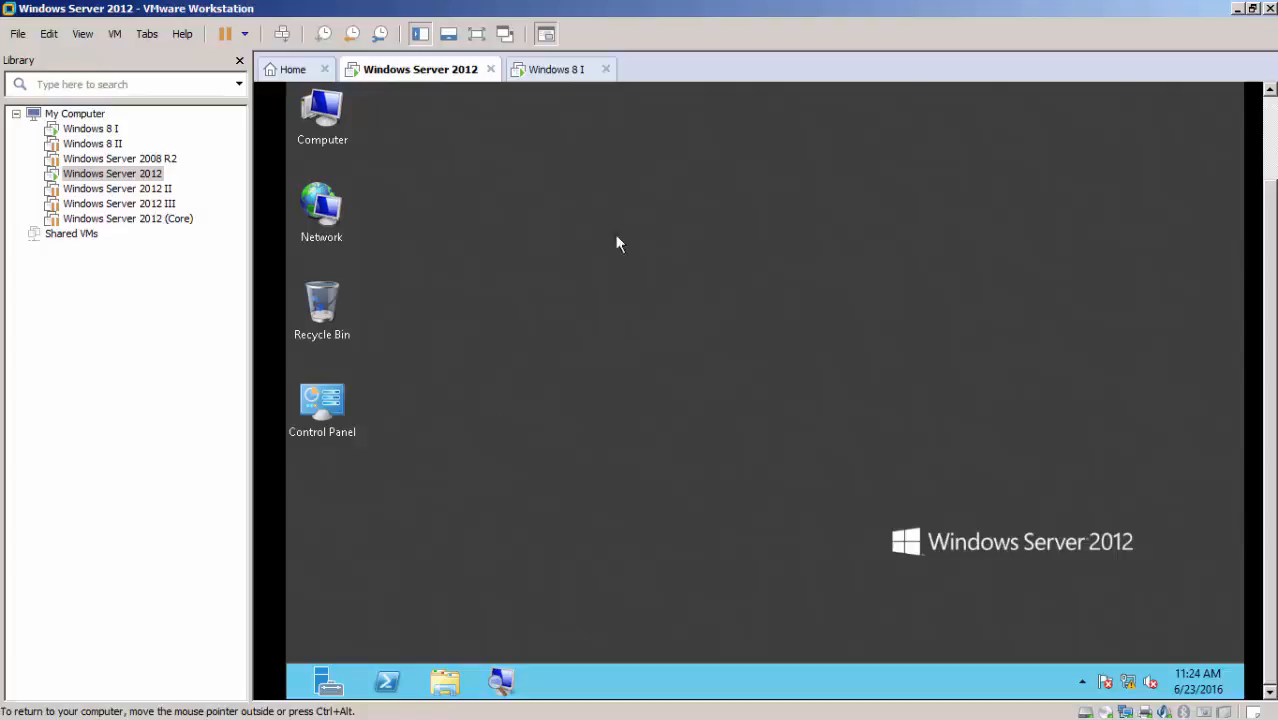
{"action": "left_click", "coordinate": [578, 70]}
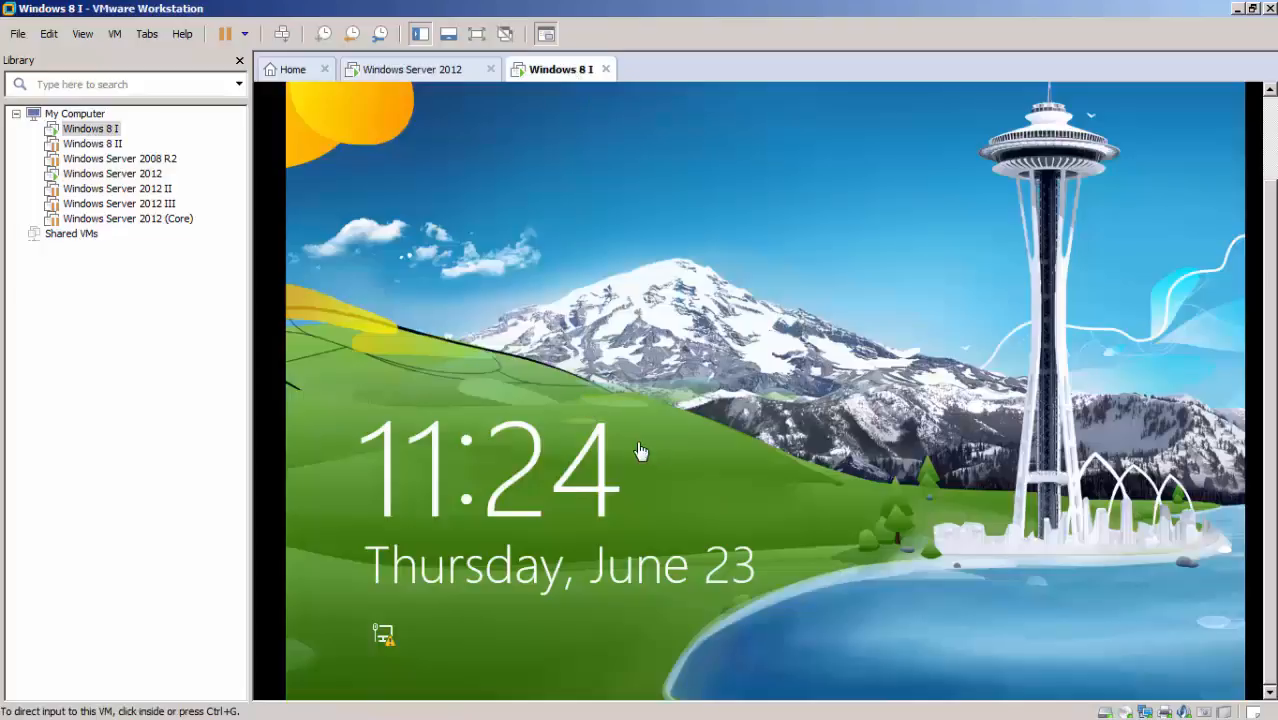
{"action": "left_click", "coordinate": [421, 80]}
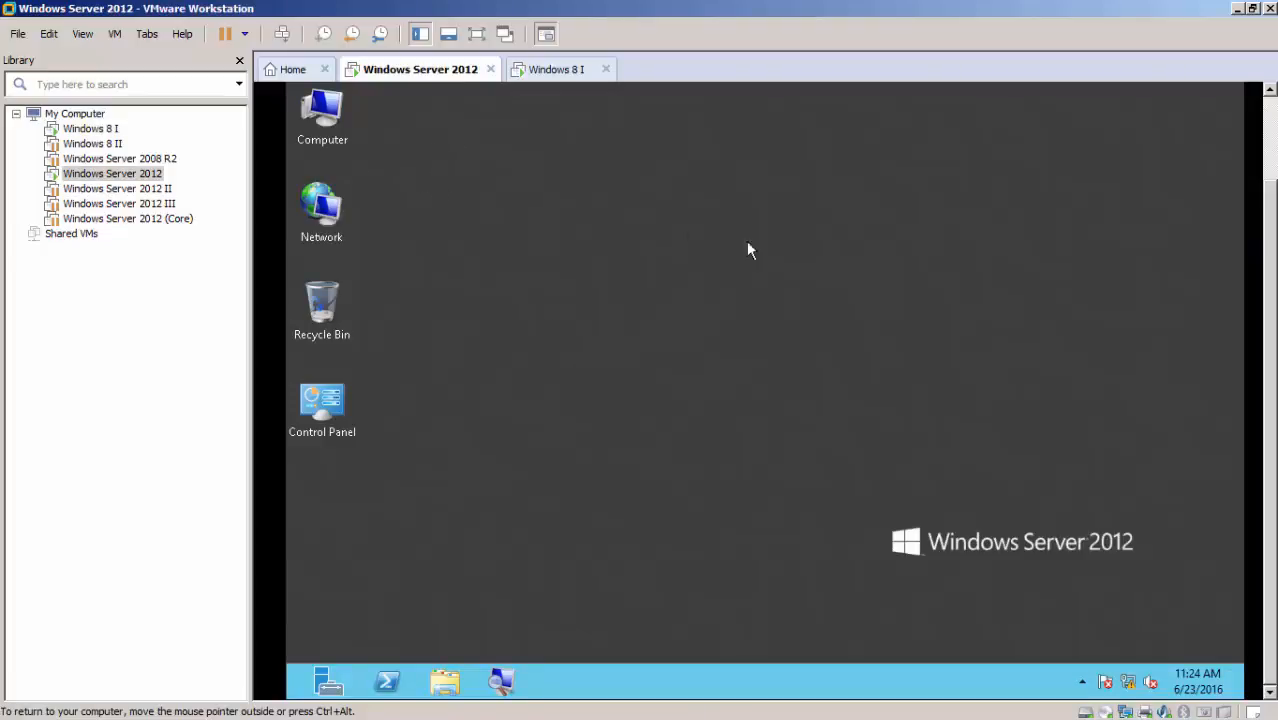
Show the Windows Server 2012 virtual machine full screen and check its computer name and domain in the system properties.
{"action": "left_click", "coordinate": [476, 36]}
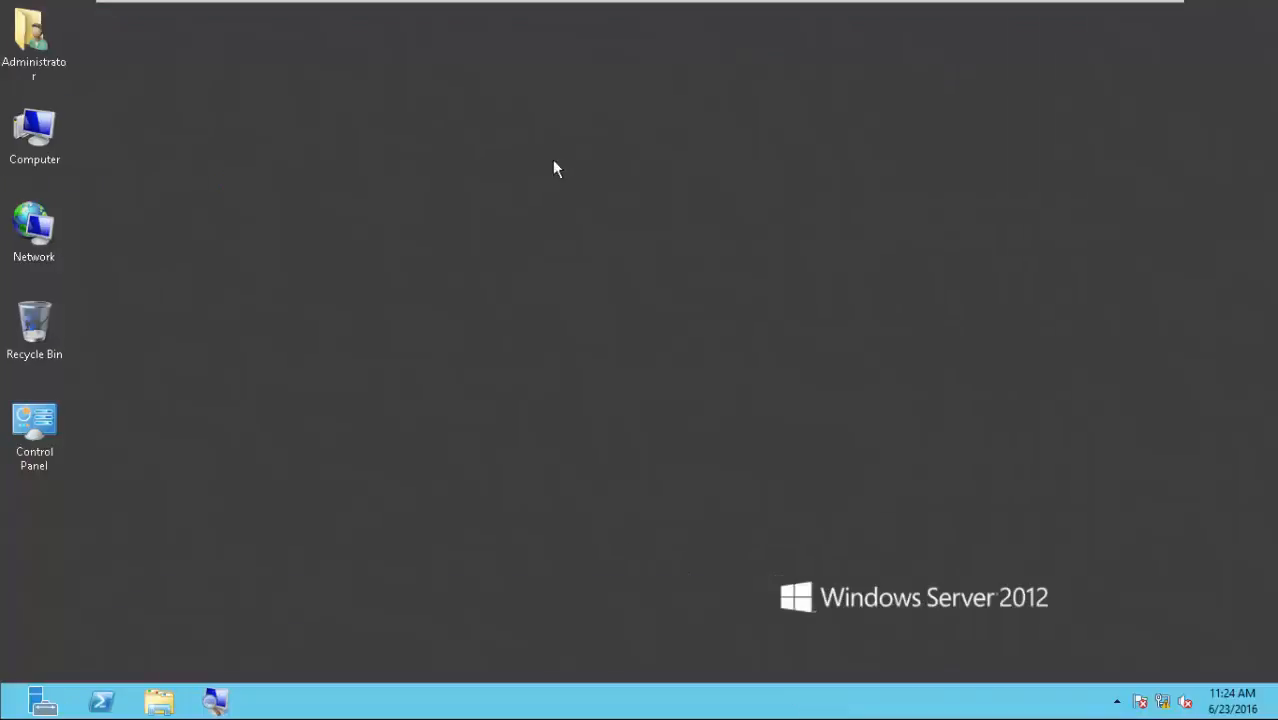
{"action": "left_click", "coordinate": [34, 128]}
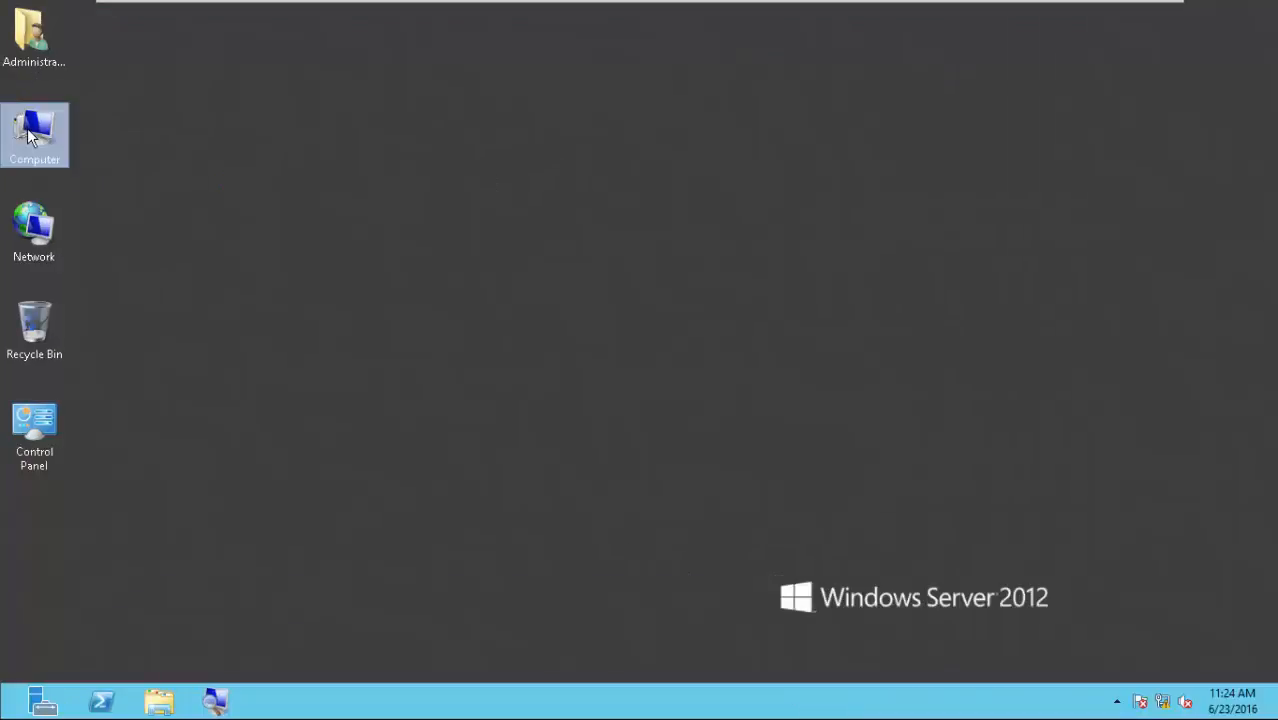
{"action": "right_click", "coordinate": [29, 131]}
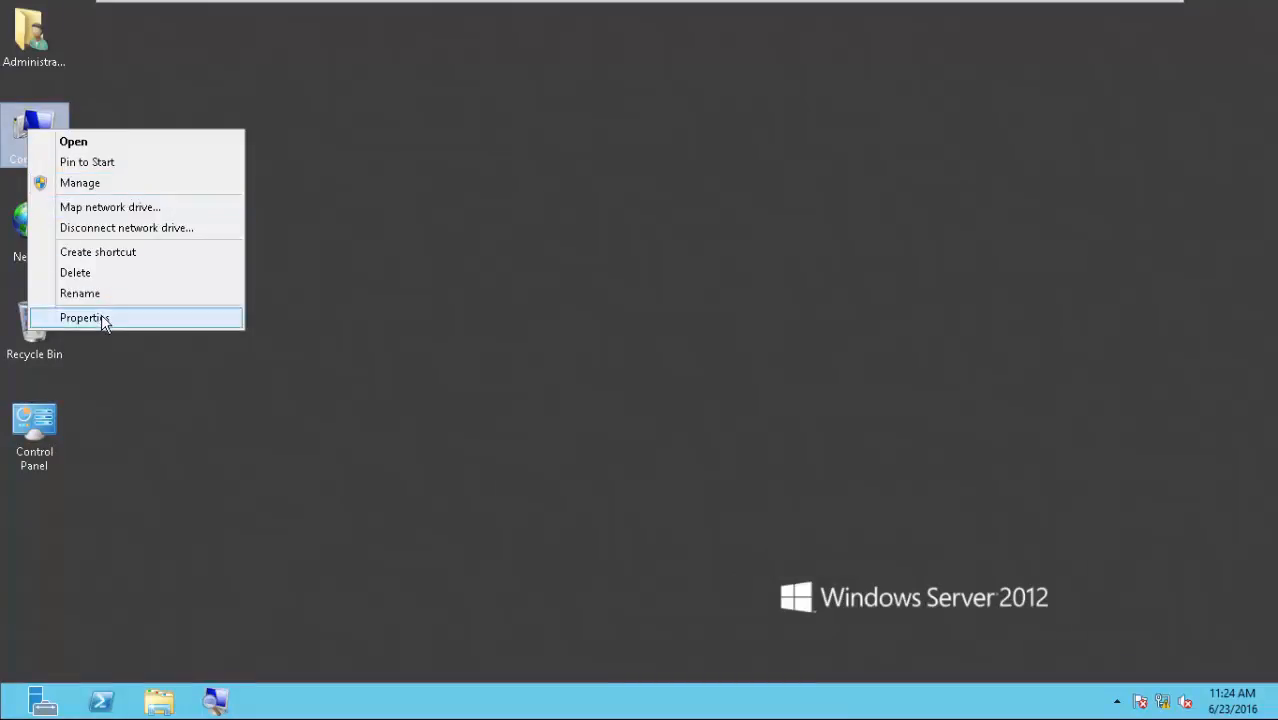
{"action": "left_click", "coordinate": [84, 318]}
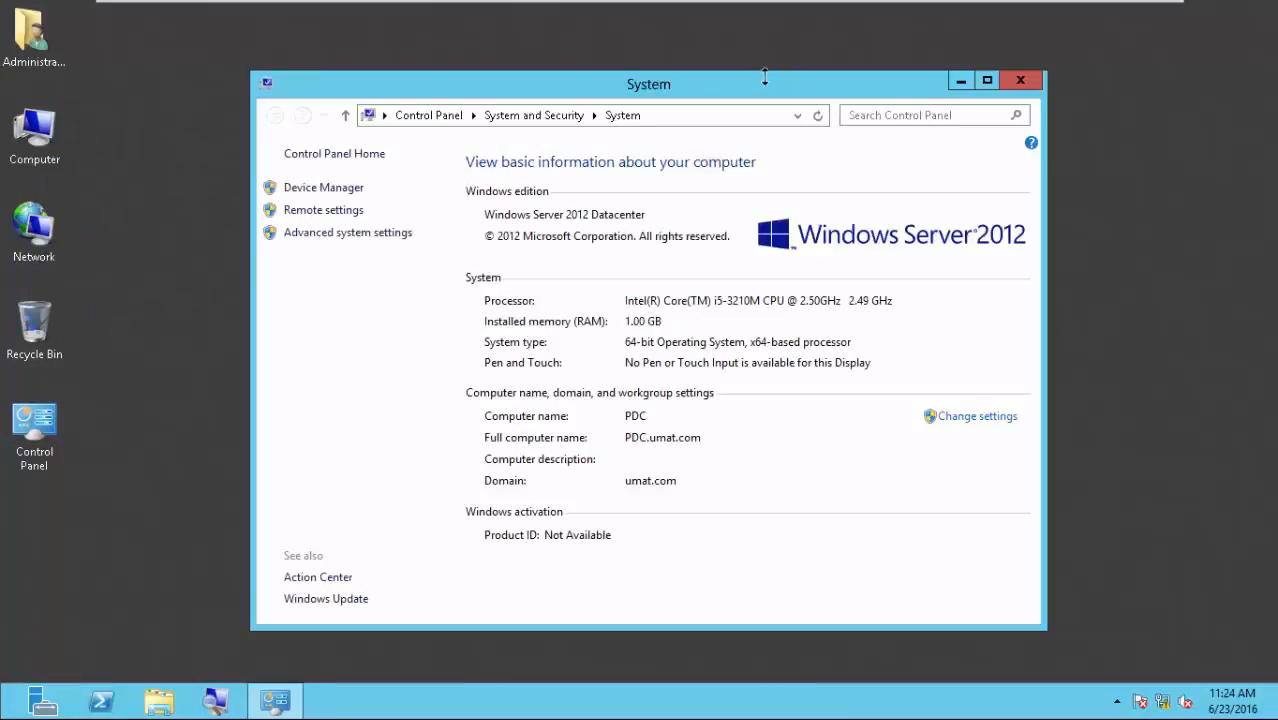
{"action": "left_click_drag", "start_coordinate": [760, 95], "coordinate": [778, 69]}
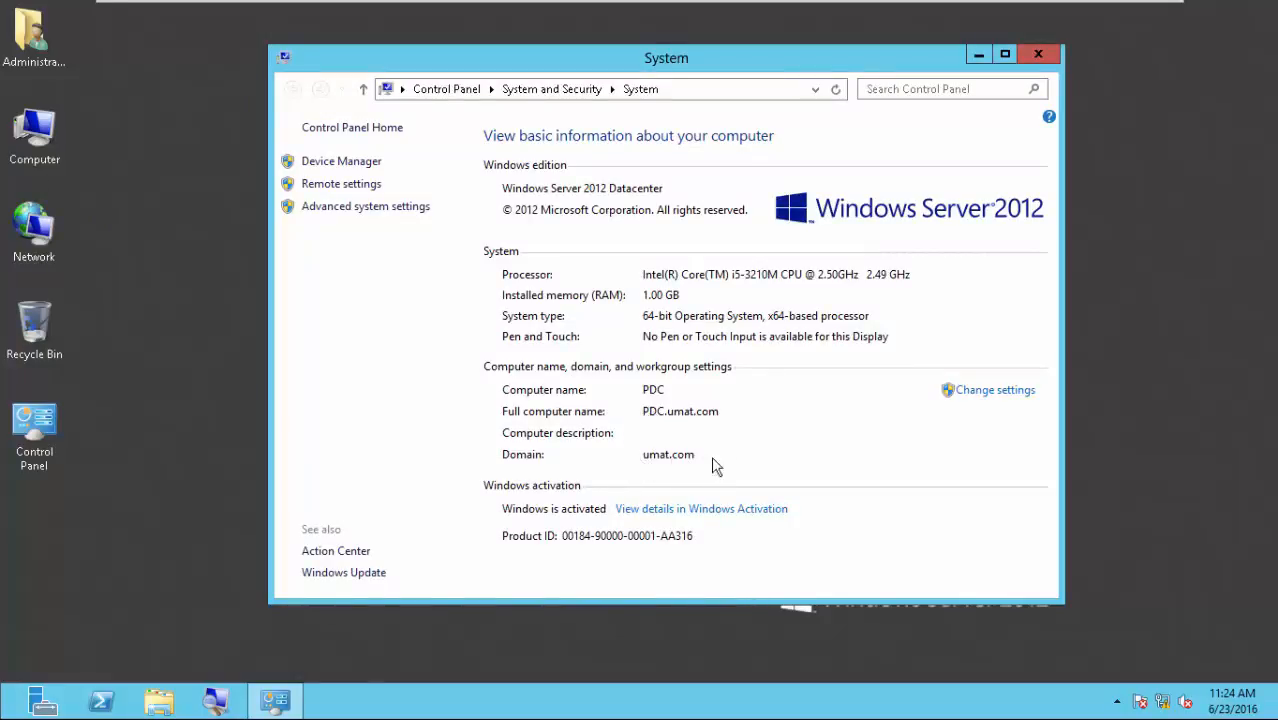
{"action": "left_click", "coordinate": [1040, 55]}
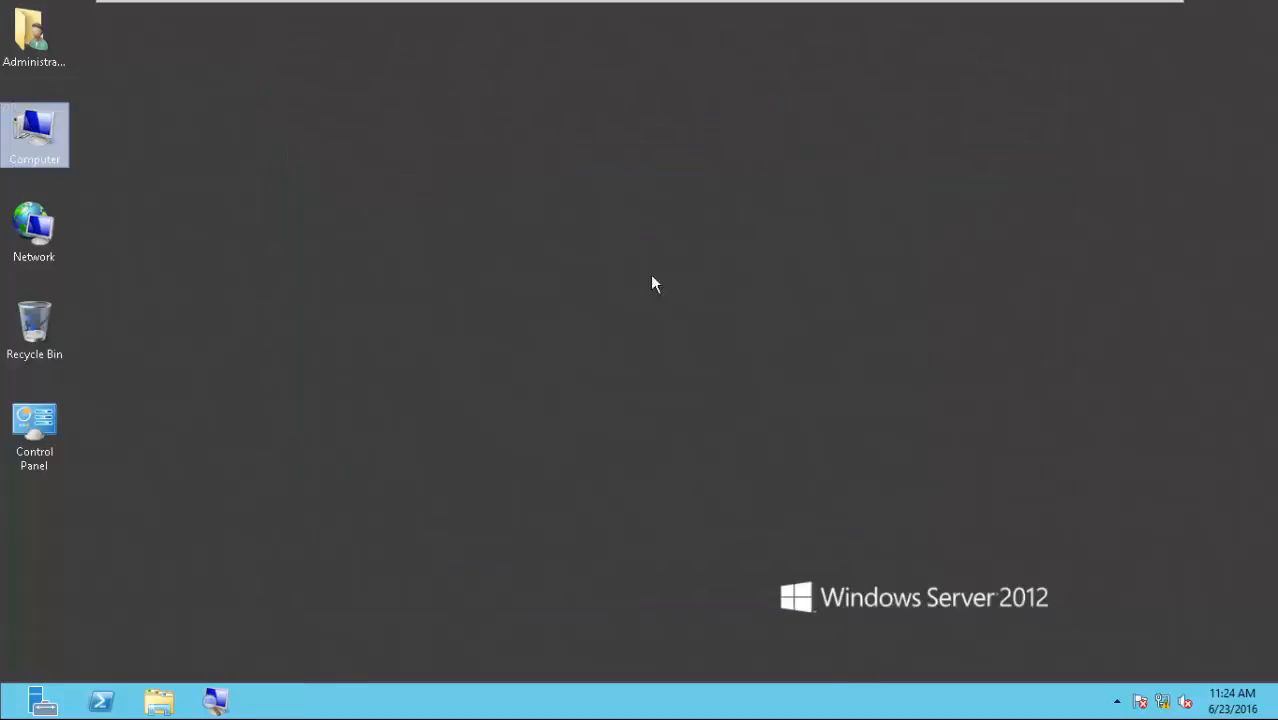
Open Active Directory Users and Computers and check the WINDOWS8IPC account in the Computers container of umat.com.
{"action": "left_click", "coordinate": [8, 712]}
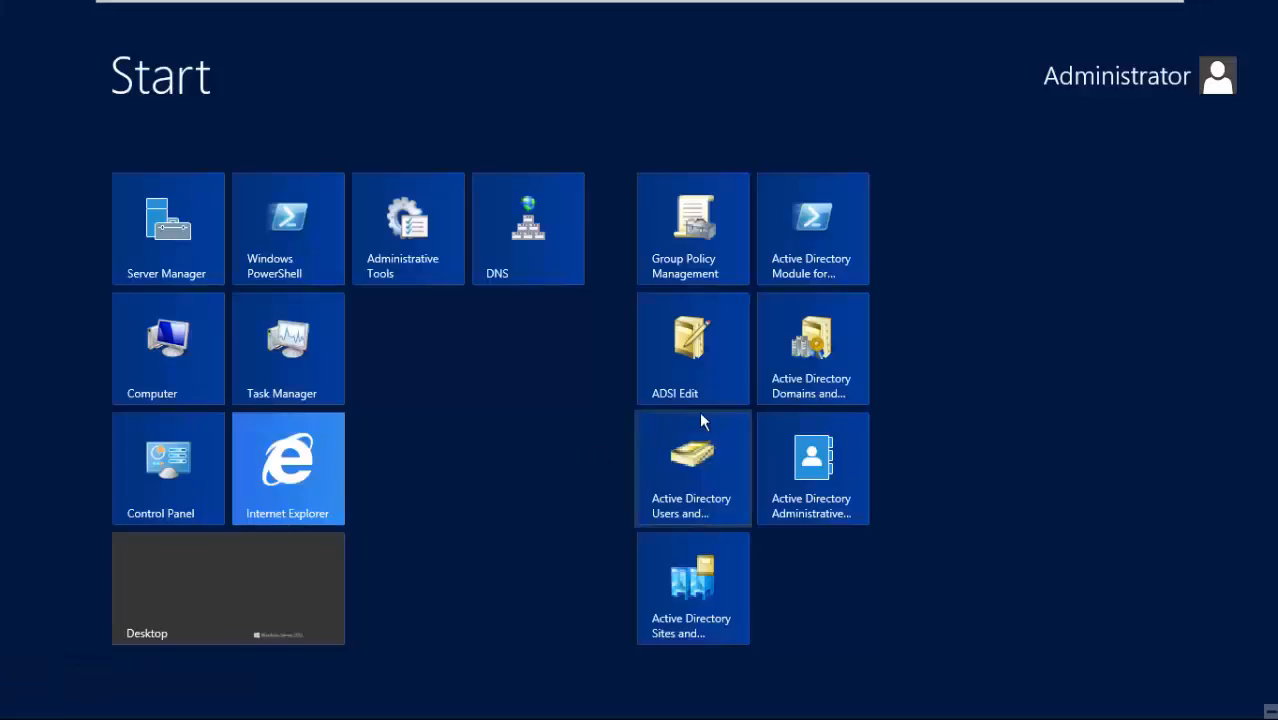
{"action": "left_click", "coordinate": [713, 484]}
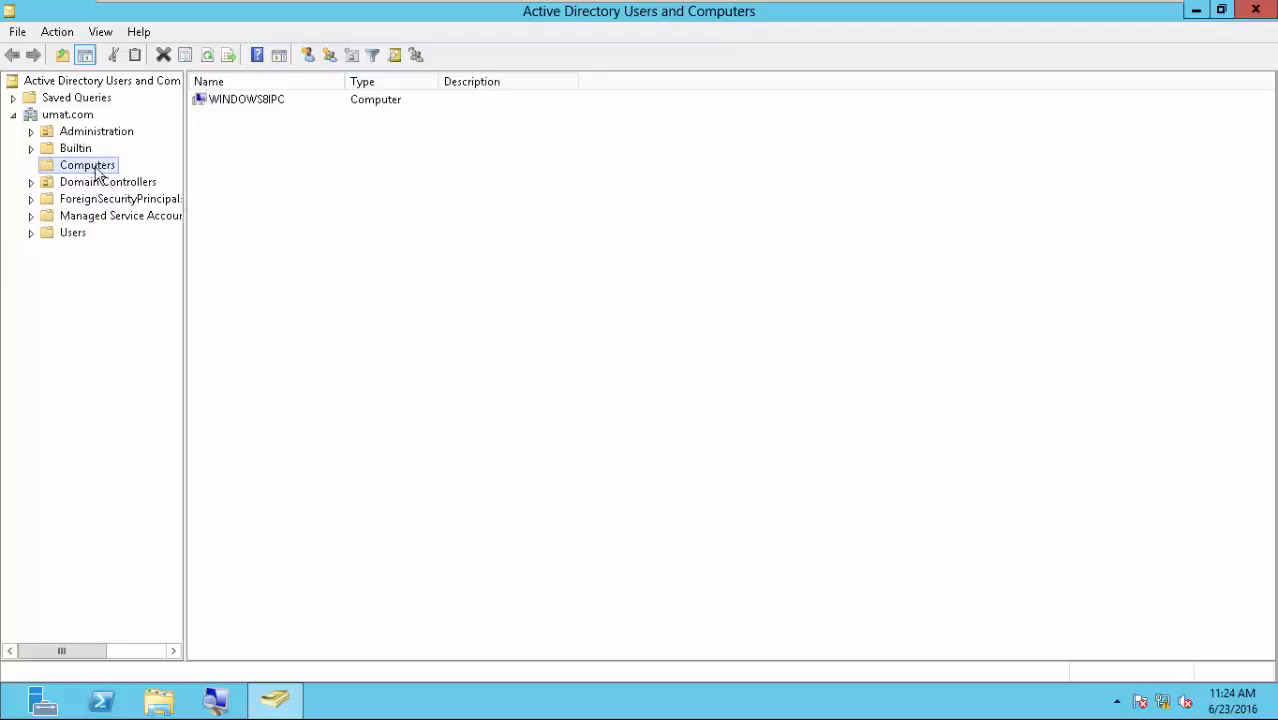
{"action": "left_click", "coordinate": [221, 104]}
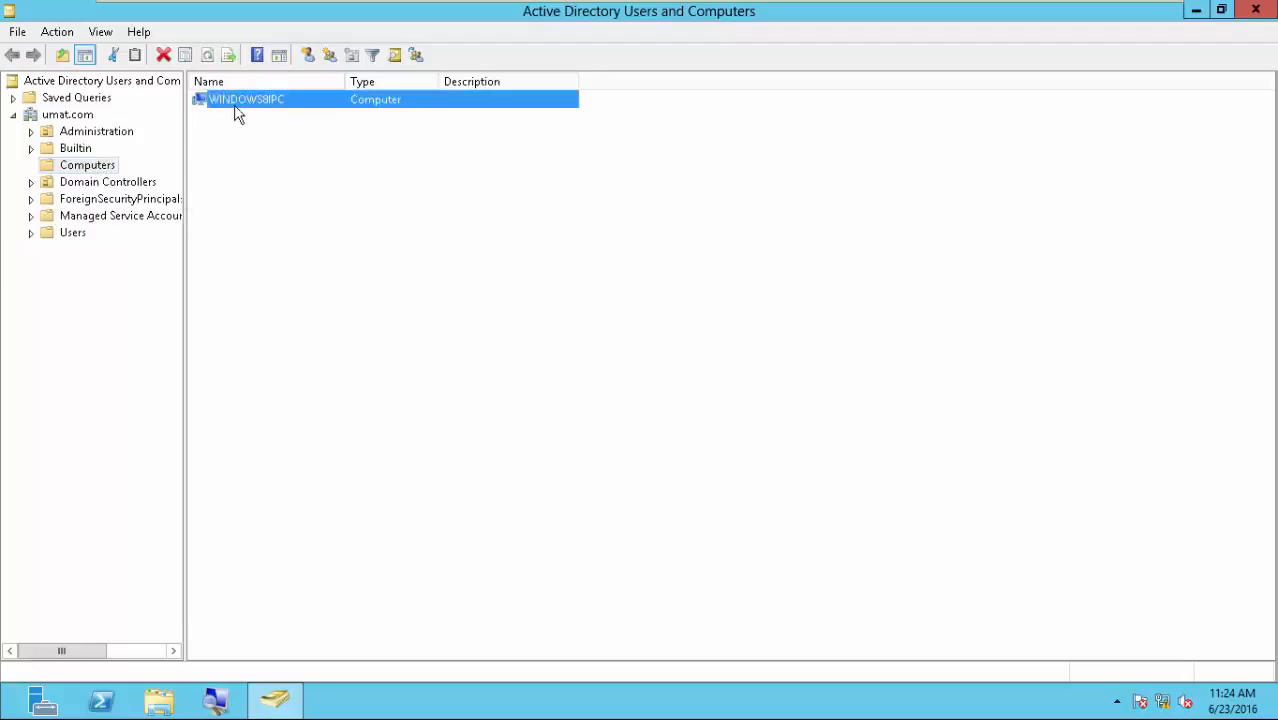
Dismiss the lock screen of the Windows 8 I machine and close Active Directory Users and Computers on the server.
{"action": "left_click", "coordinate": [880, 6]}
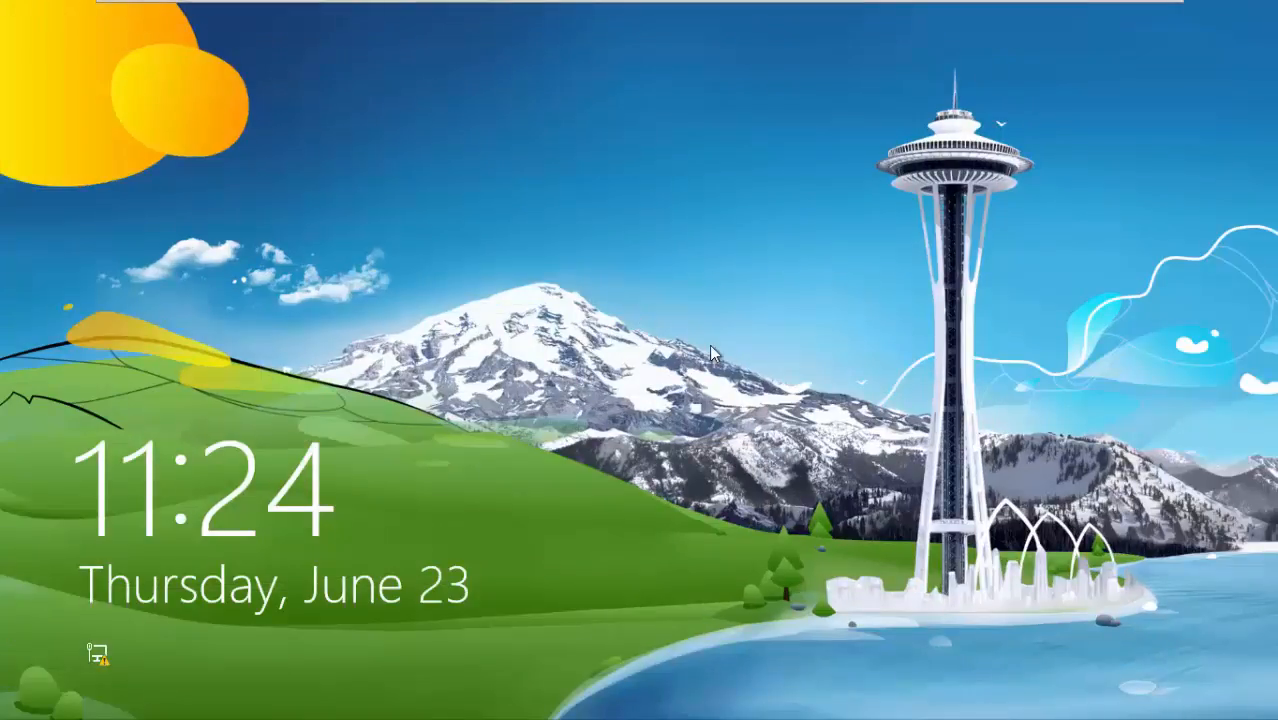
{"action": "left_click", "coordinate": [707, 387]}
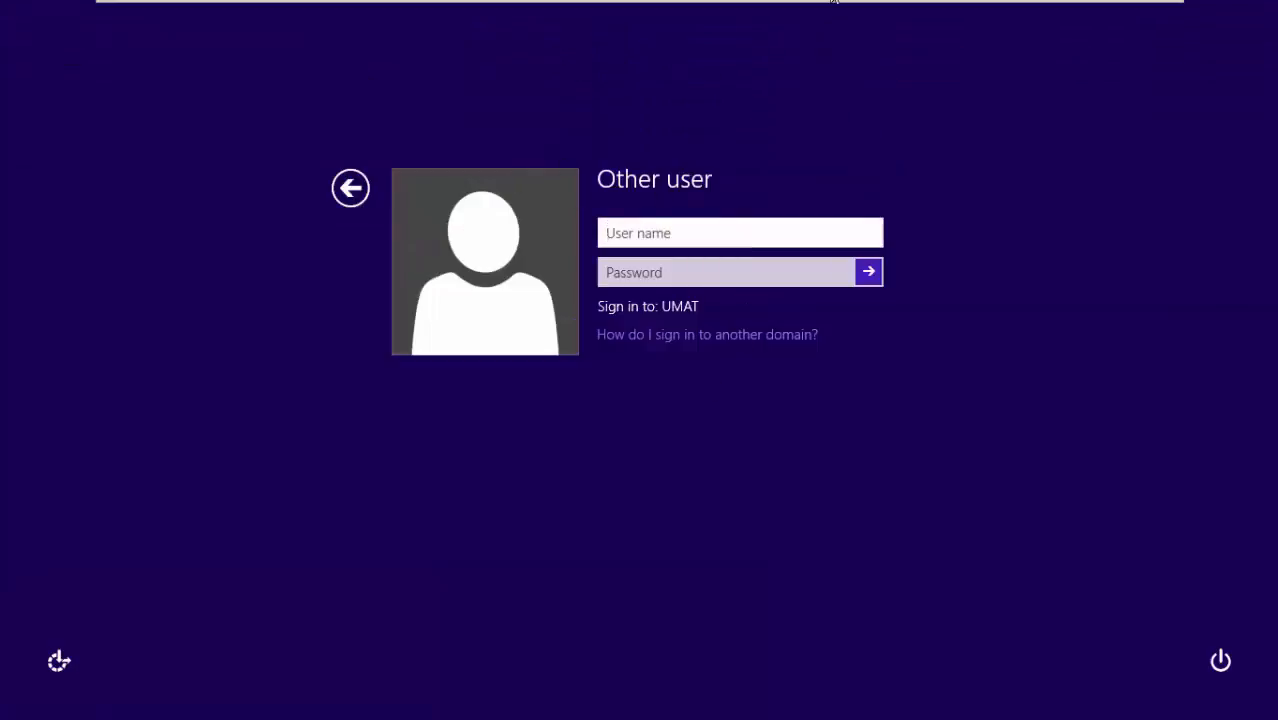
{"action": "left_click", "coordinate": [866, 9]}
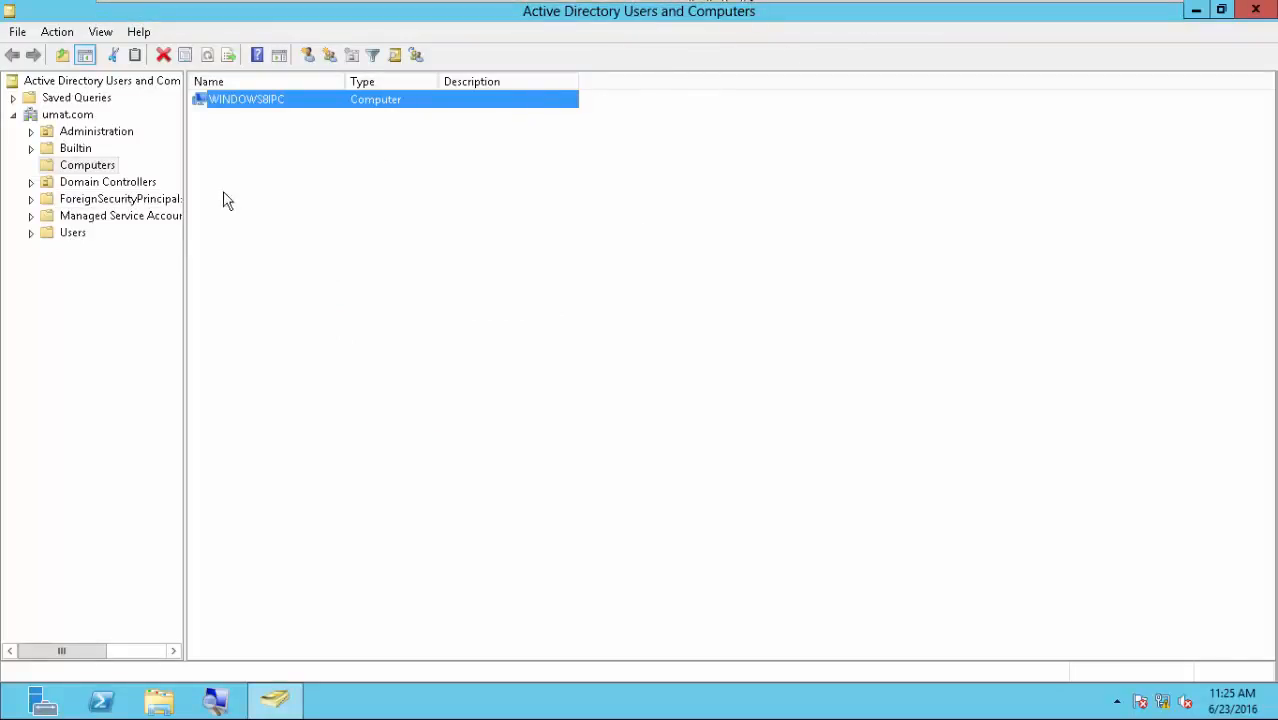
{"action": "left_click", "coordinate": [1256, 9]}
Sign in to the Windows 8 I machine as the umat.com domain administrator with the account password and show its desktop.
{"action": "mouse_move", "coordinate": [1055, 2]}
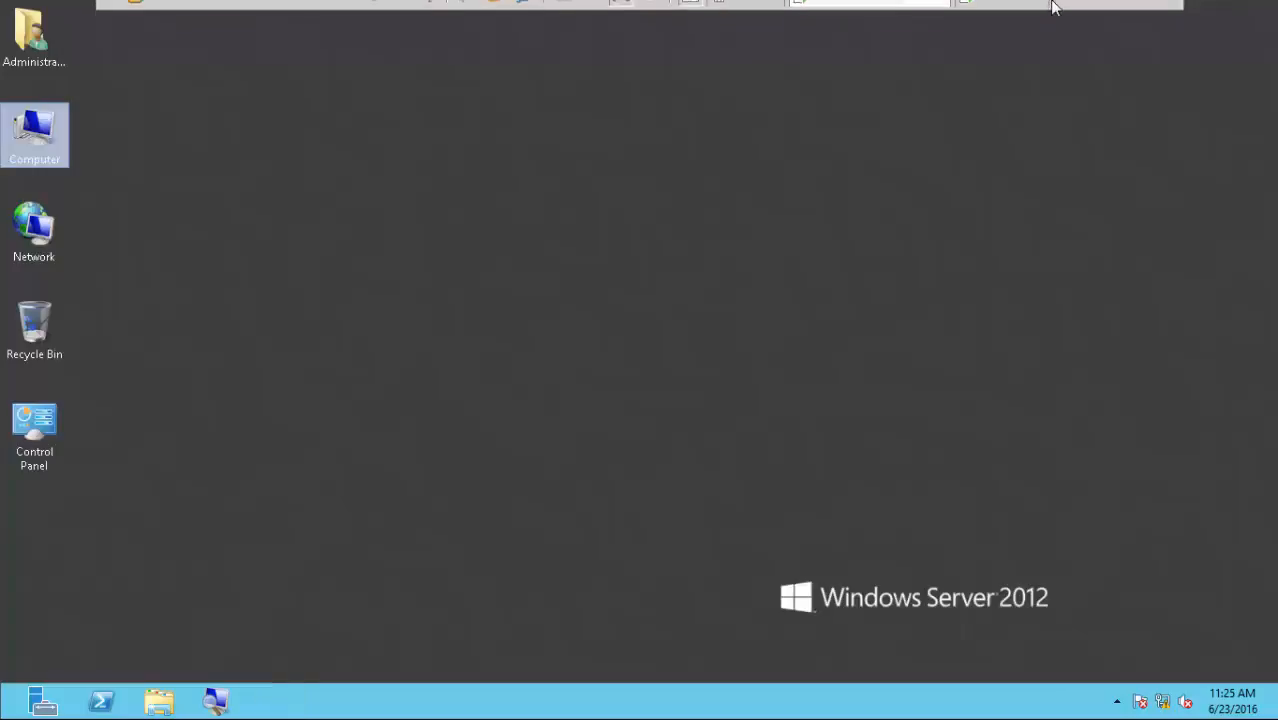
{"action": "left_click", "coordinate": [1008, 16]}
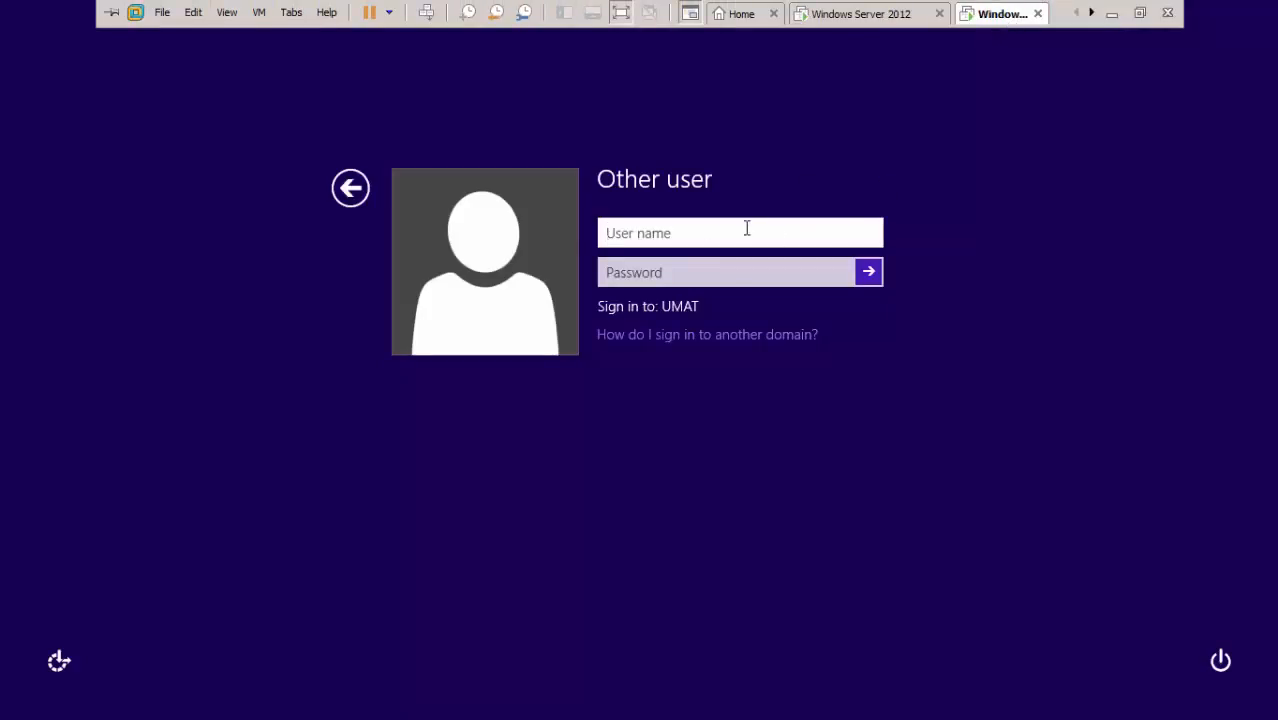
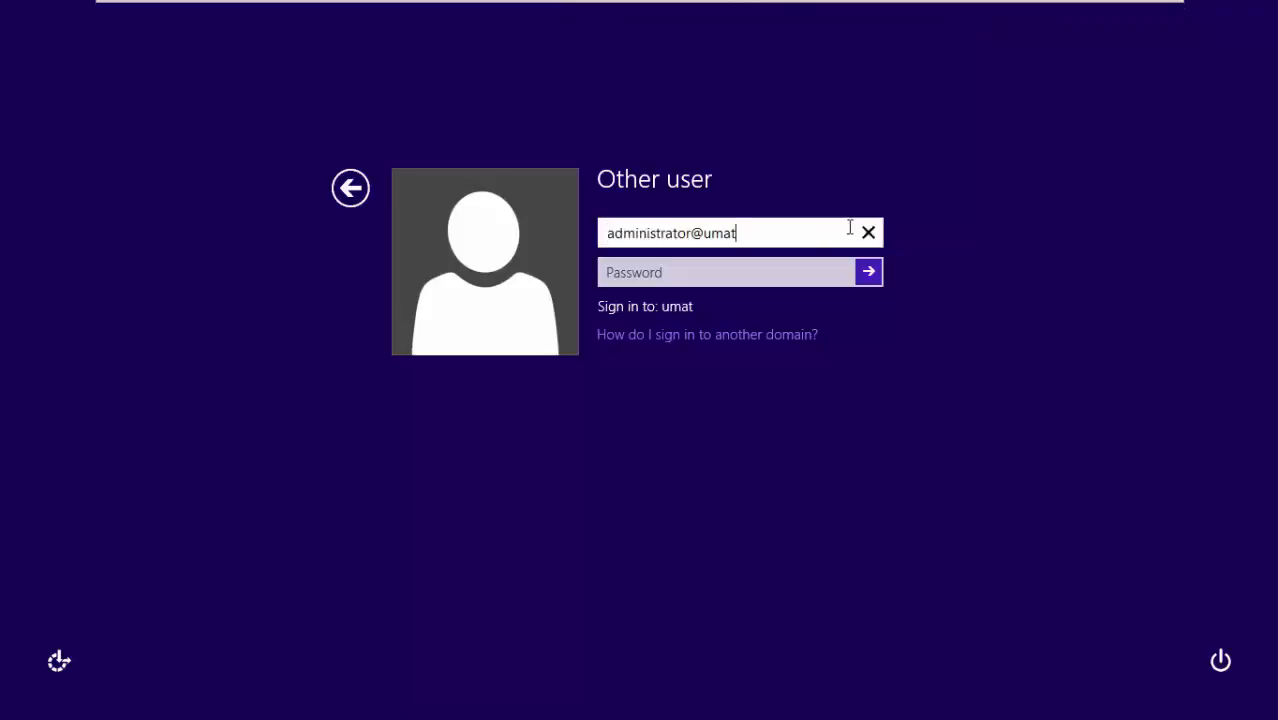
{"action": "key", "text": "Tab"}
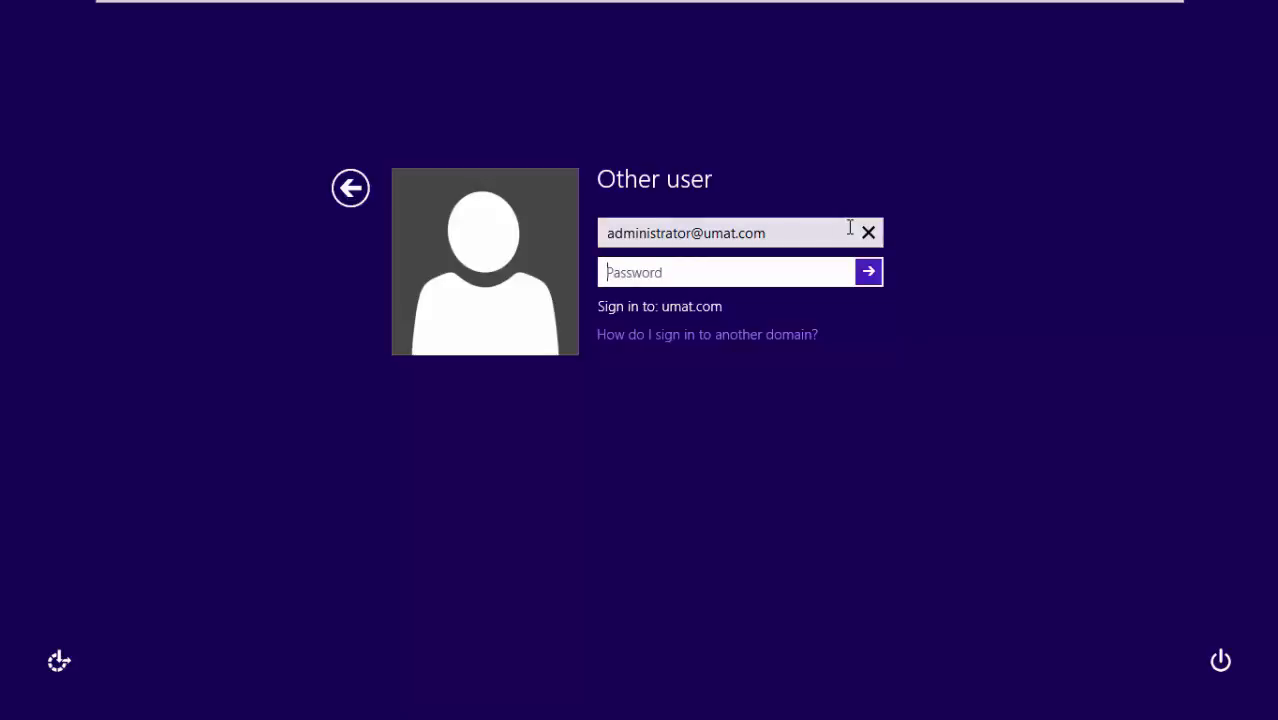
{"action": "type", "text": "•••••••"}
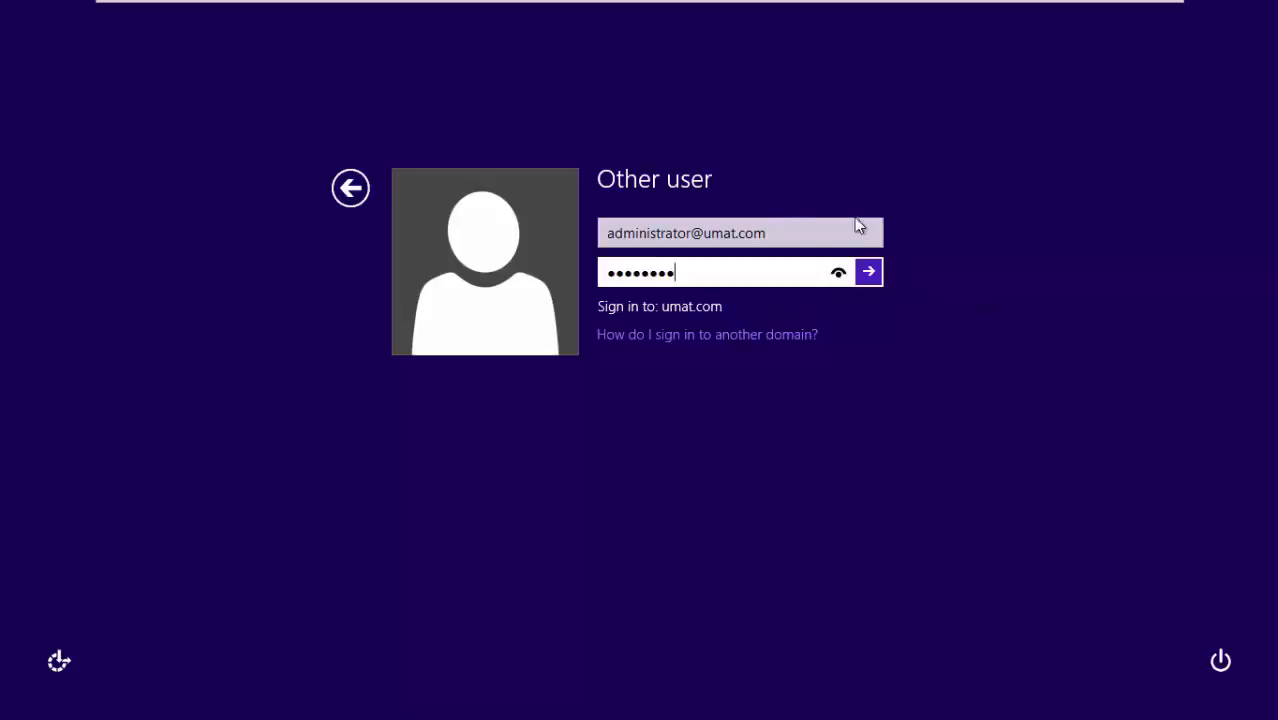
{"action": "left_click", "coordinate": [869, 274]}
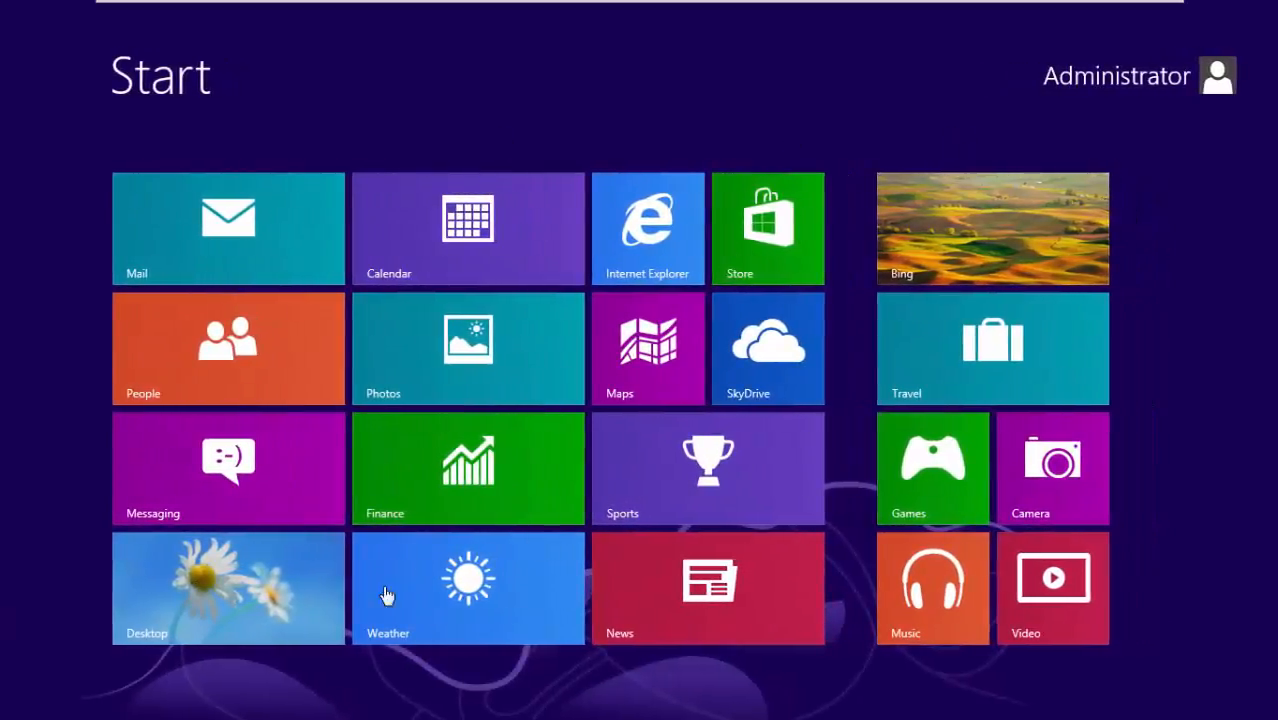
{"action": "left_click", "coordinate": [263, 586]}
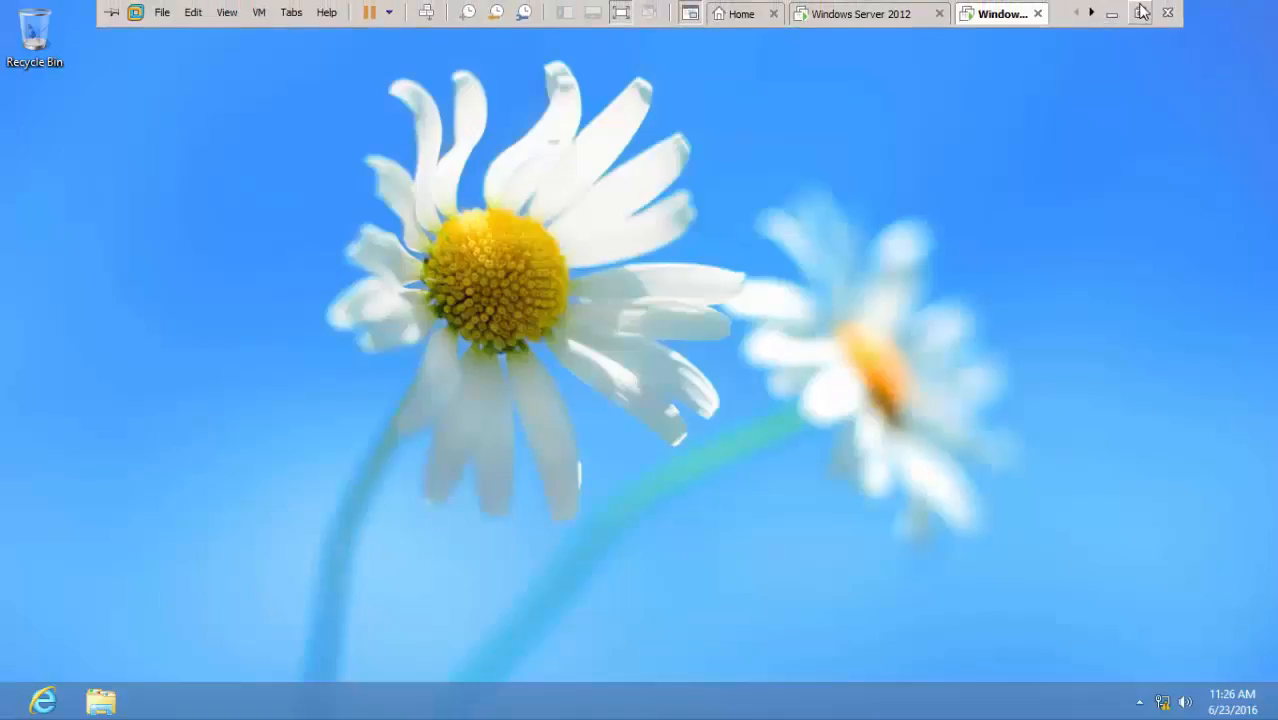
Take the virtual machine out of full screen and open the RSAT folder under UMAT PROJECT, Softwares in the host's Windows Explorer.
{"action": "left_click", "coordinate": [1139, 4]}
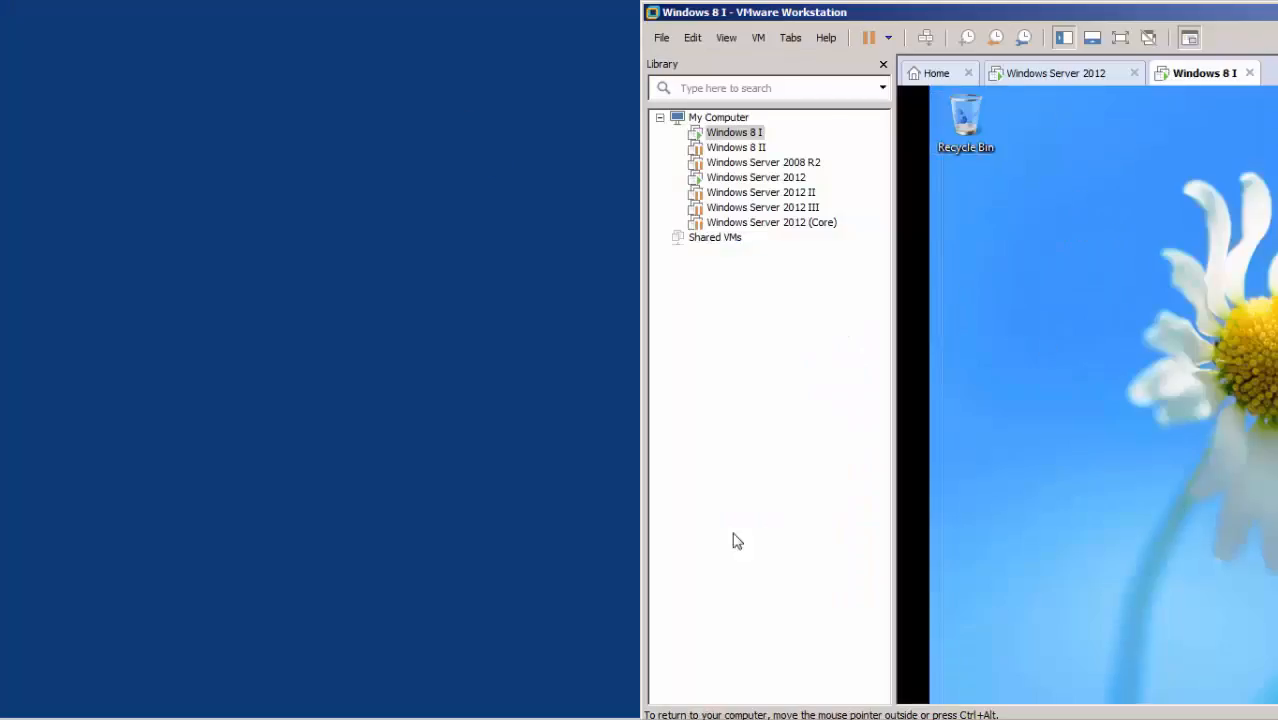
{"action": "mouse_move", "coordinate": [165, 717]}
{"action": "left_click", "coordinate": [72, 708]}
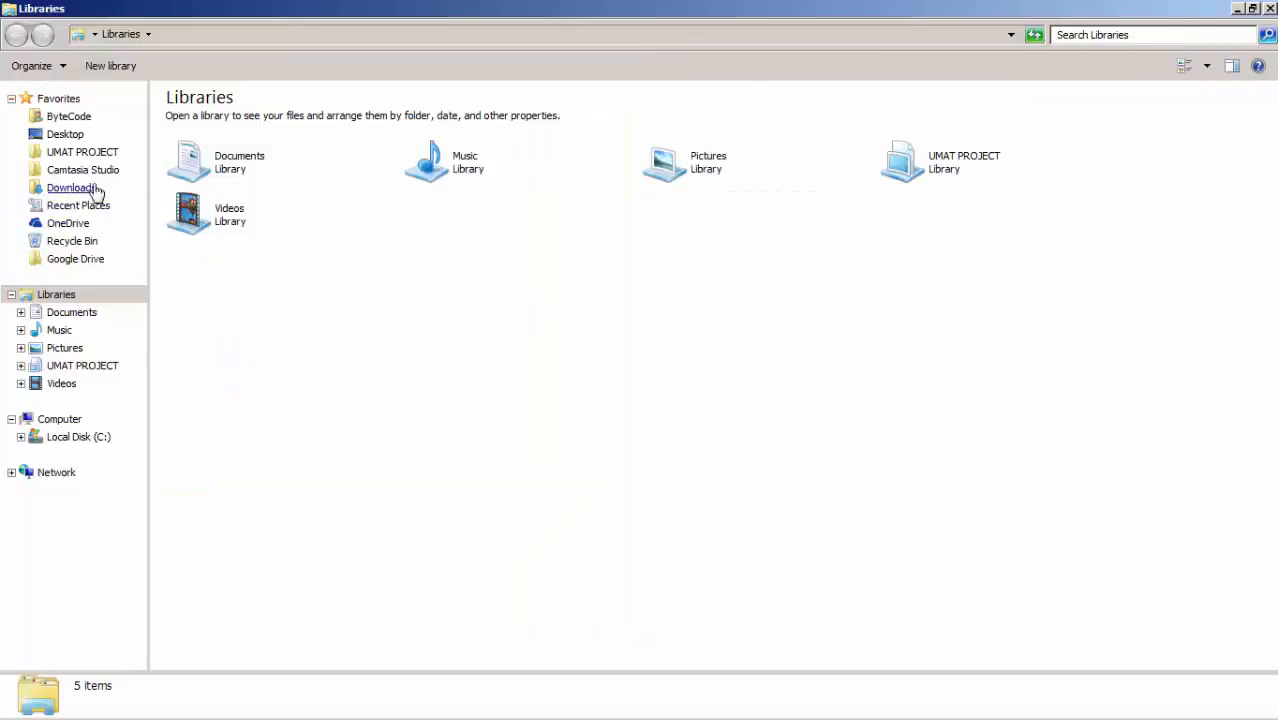
{"action": "left_click", "coordinate": [98, 156]}
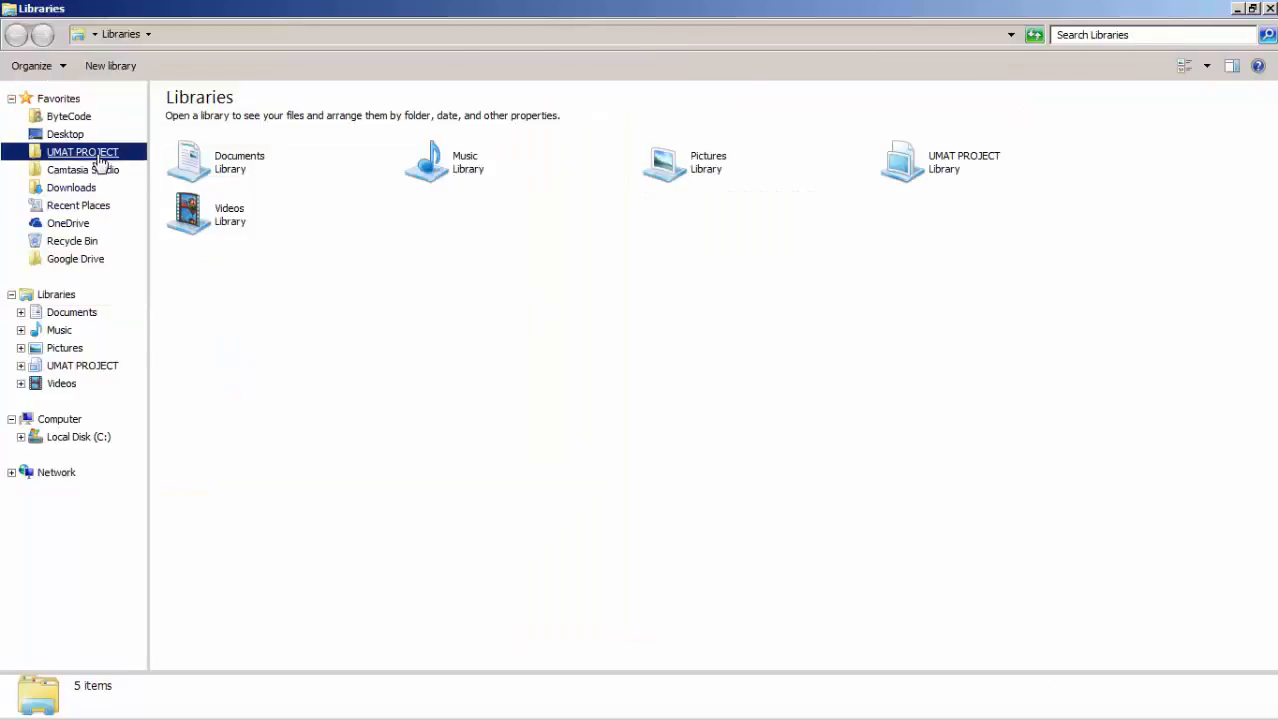
{"action": "double_click", "coordinate": [208, 242]}
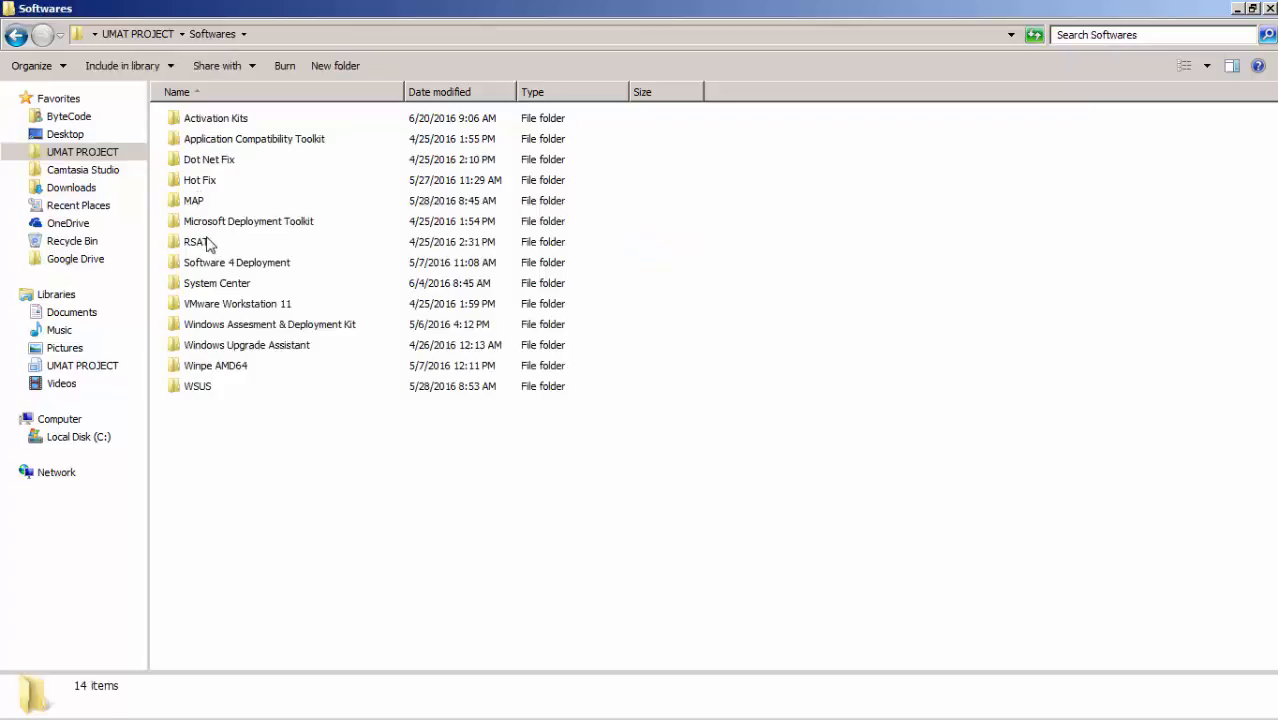
{"action": "double_click", "coordinate": [205, 242]}
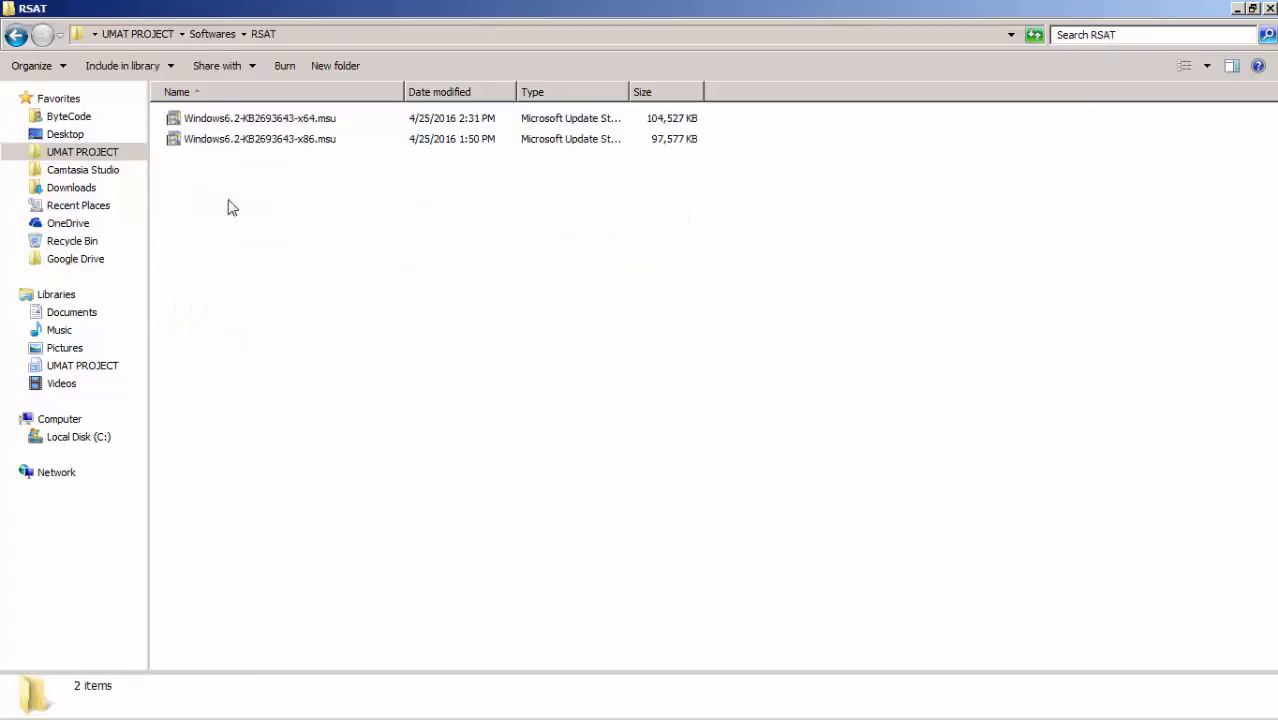
Select Windows6.2-KB2693643-x64.msu and dock the RSAT folder window beside VMware Workstation.
{"action": "left_click", "coordinate": [315, 119]}
{"action": "left_click_drag", "start_coordinate": [657, 4], "coordinate": [1, 200]}
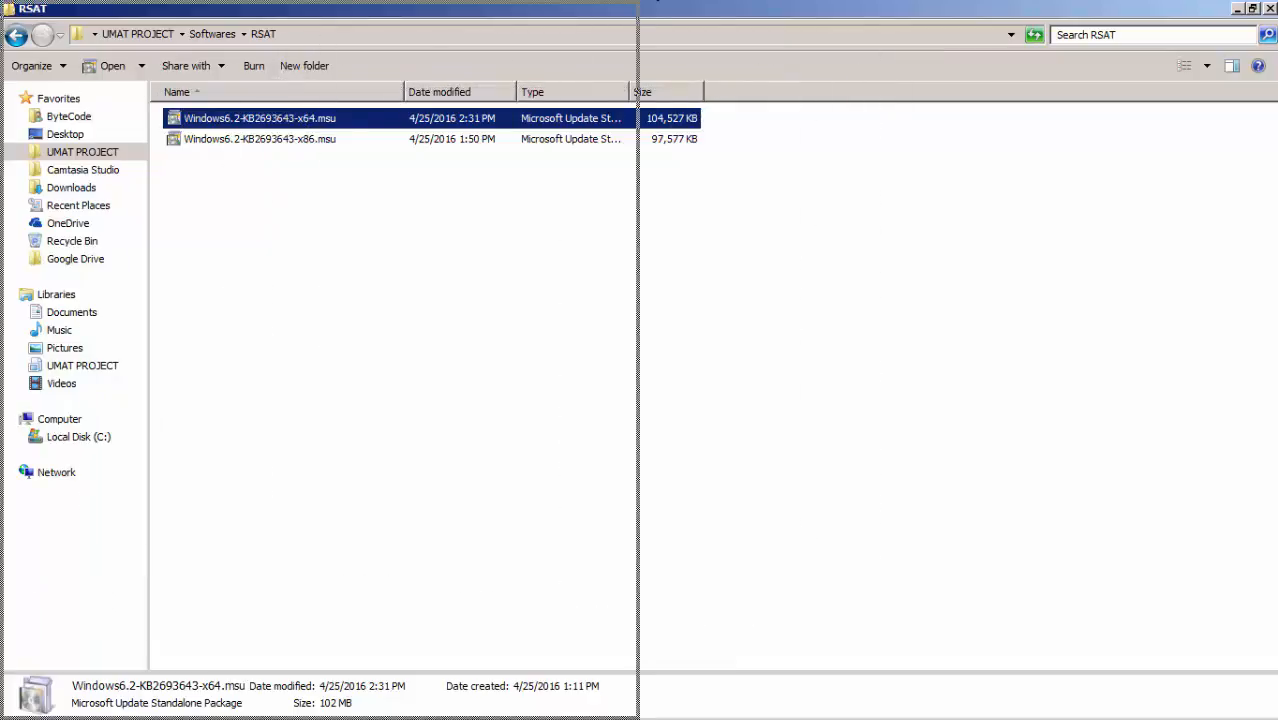
{"action": "left_click_drag", "start_coordinate": [4, 14], "coordinate": [4, 14]}
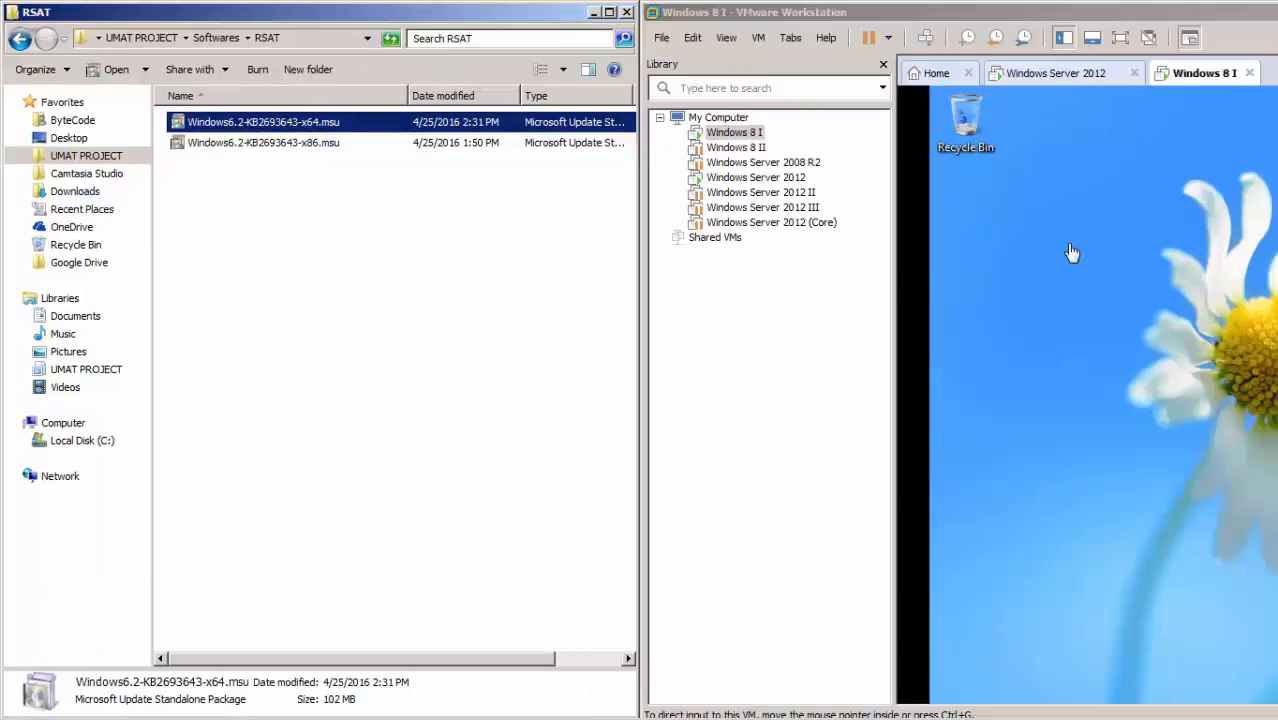
Try to transfer Windows6.2-KB2693643-x64.msu from the host's RSAT folder straight onto the Windows 8 I desktop.
{"action": "right_click", "coordinate": [250, 125]}
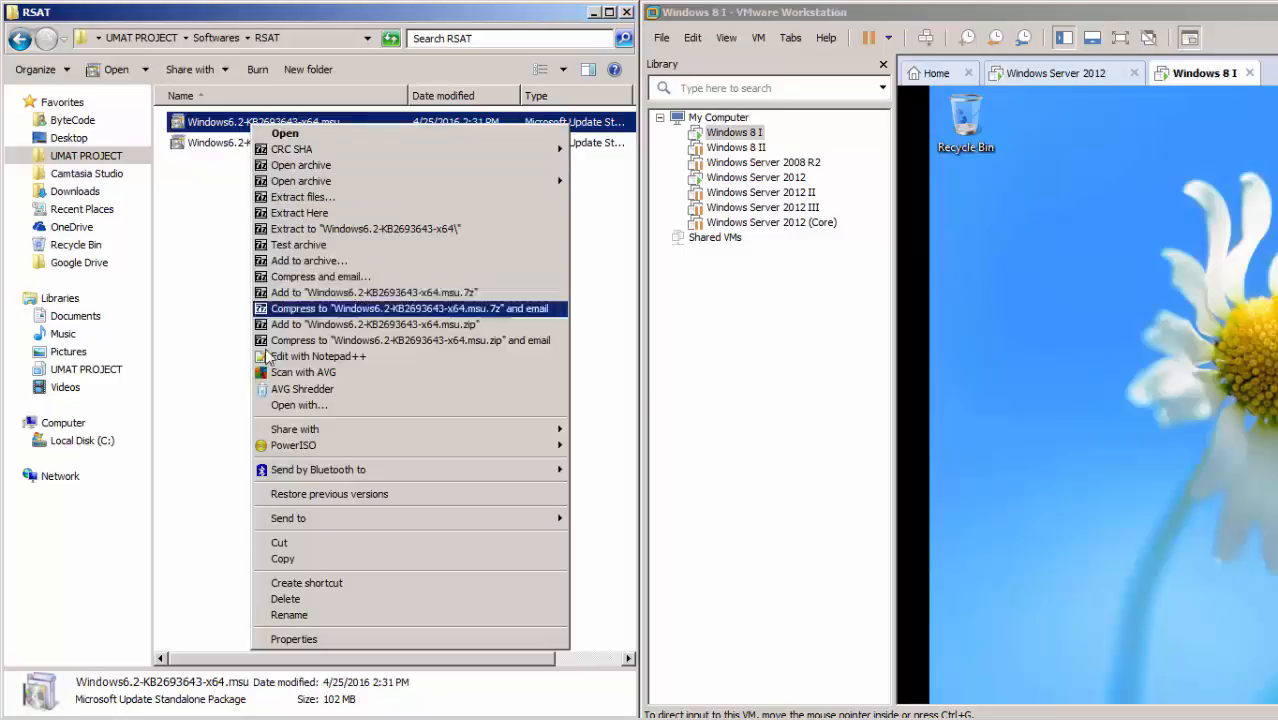
{"action": "left_click", "coordinate": [300, 562]}
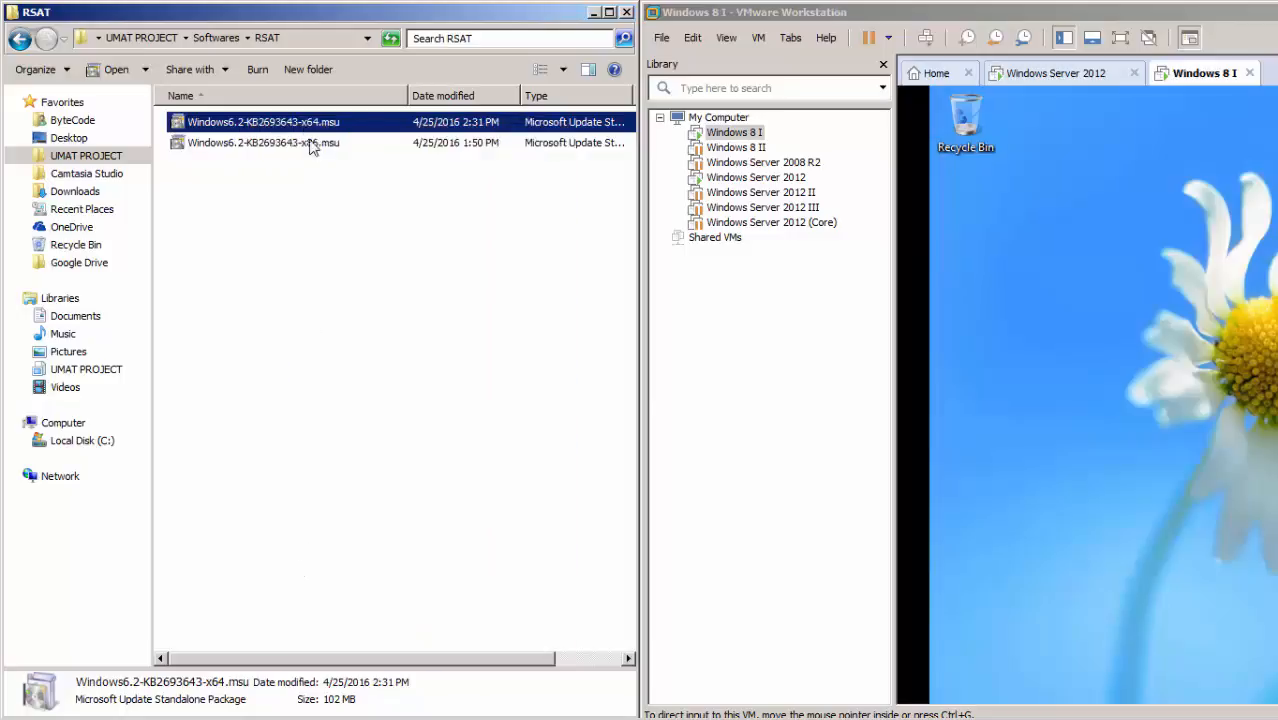
{"action": "left_click", "coordinate": [1104, 254]}
{"action": "right_click", "coordinate": [1104, 254]}
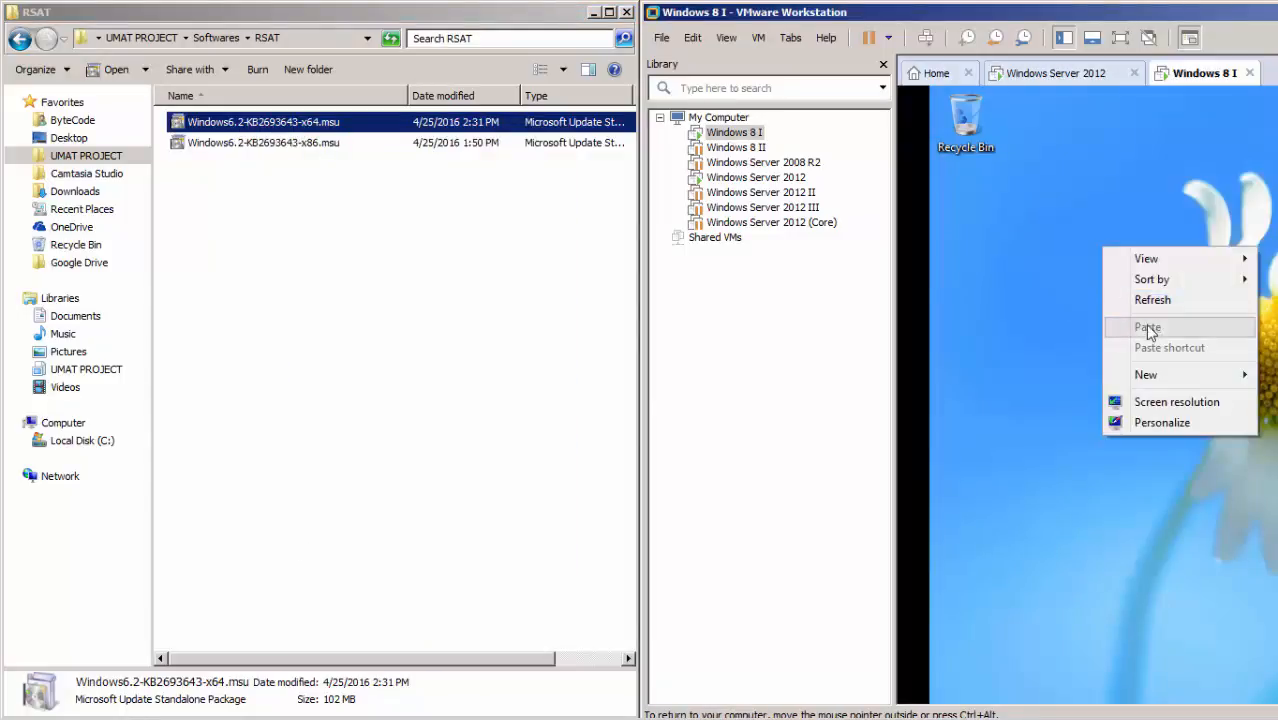
{"action": "left_click_drag", "start_coordinate": [229, 122], "coordinate": [1129, 196]}
{"action": "left_click", "coordinate": [1006, 260]}
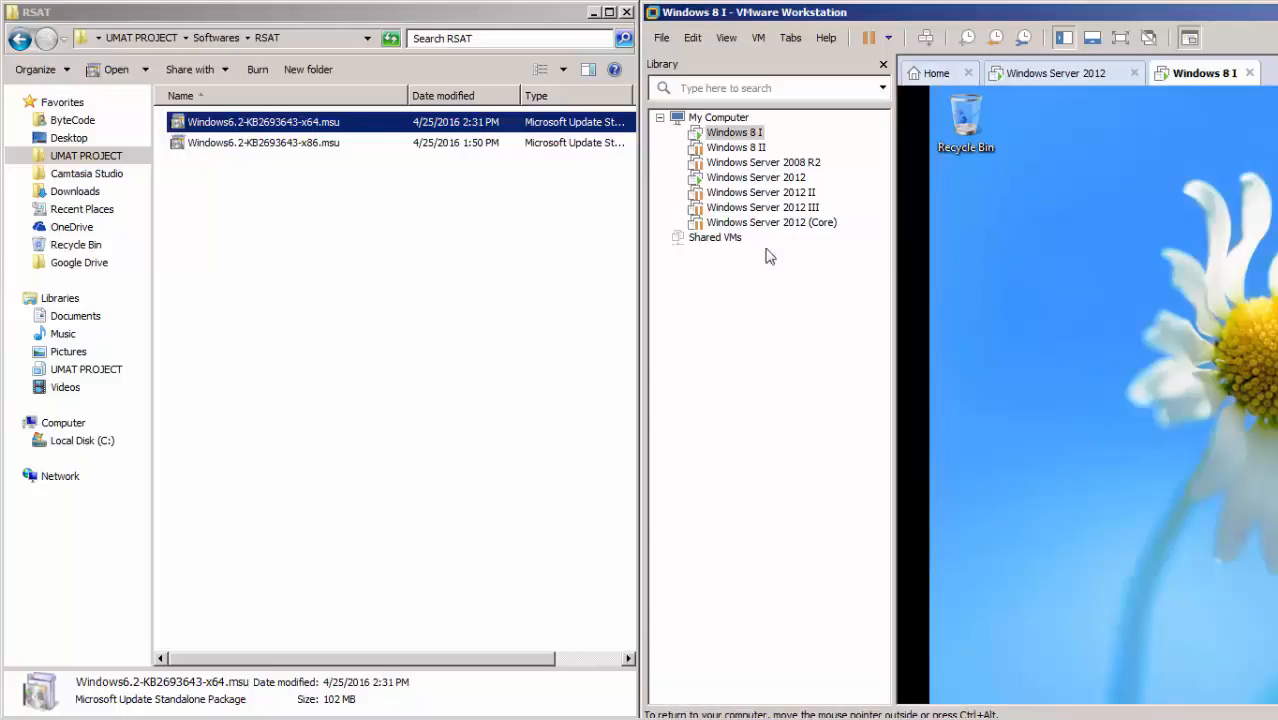
Pack Windows6.2-KB2693643-x64.msu into an .iso image in the RSAT folder with PowerISO and close PowerISO.
{"action": "left_click", "coordinate": [250, 124]}
{"action": "right_click", "coordinate": [250, 122]}
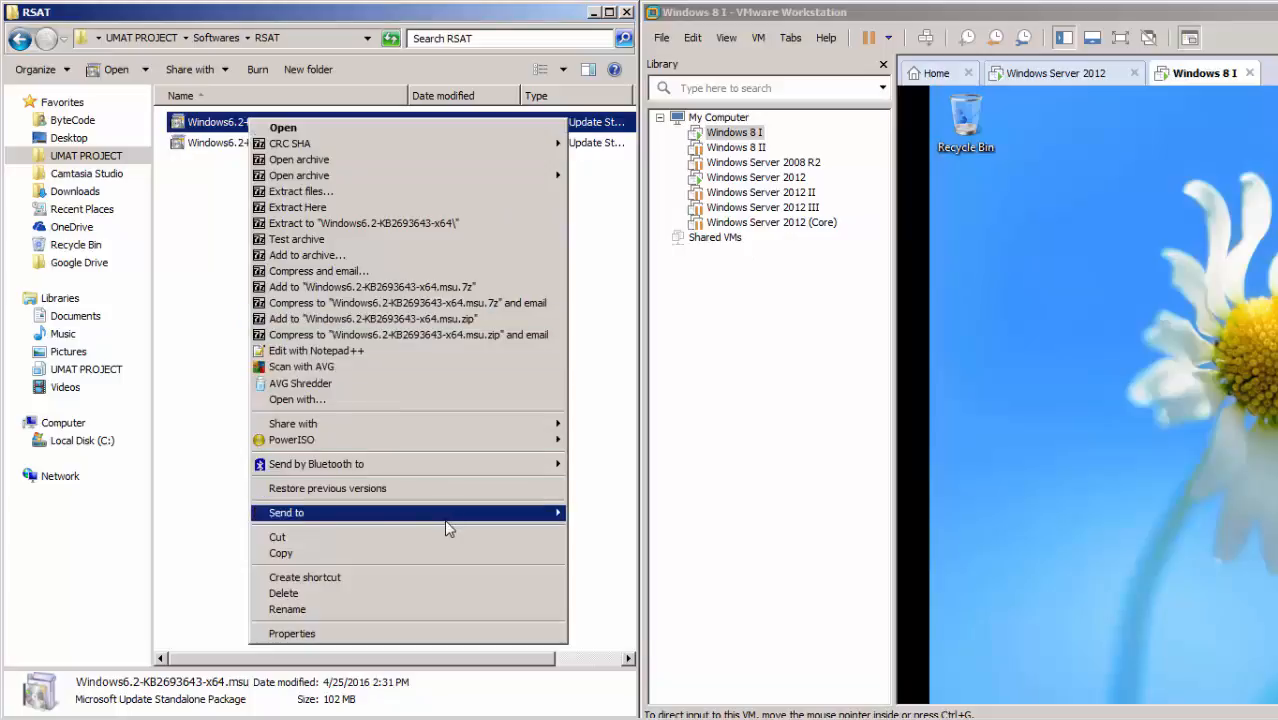
{"action": "mouse_move", "coordinate": [446, 520]}
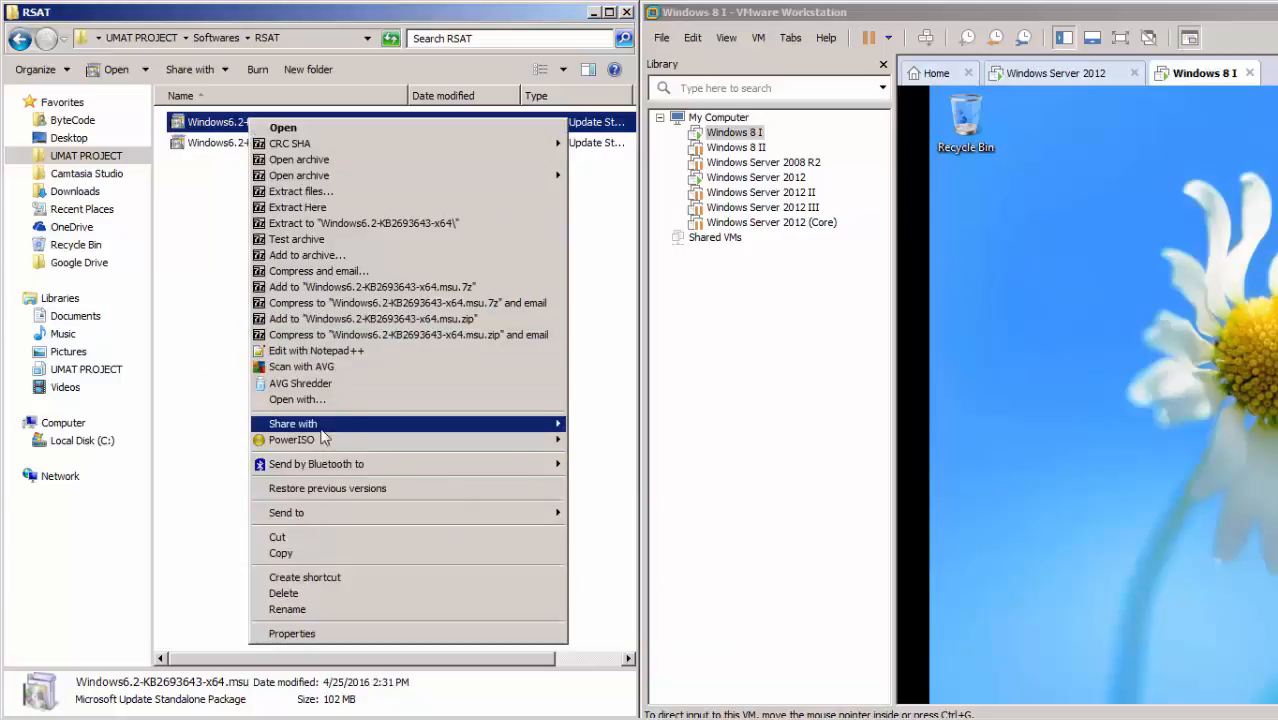
{"action": "mouse_move", "coordinate": [358, 440]}
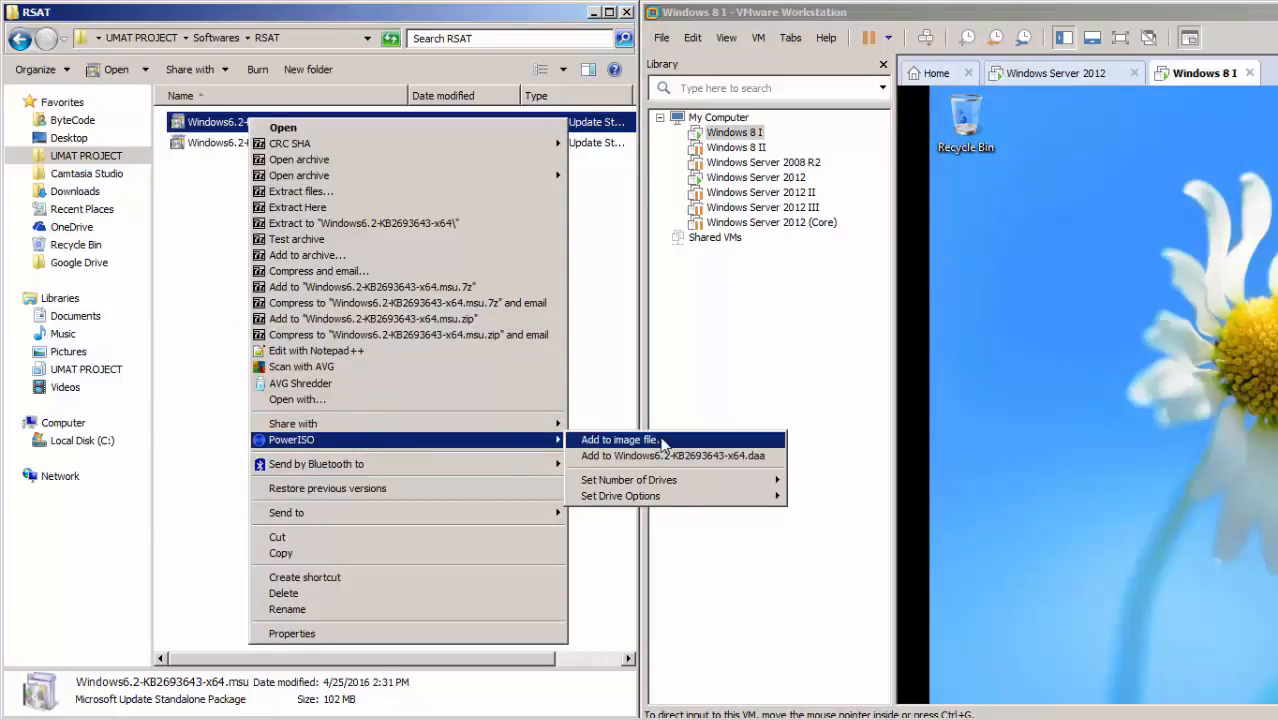
{"action": "left_click", "coordinate": [662, 441]}
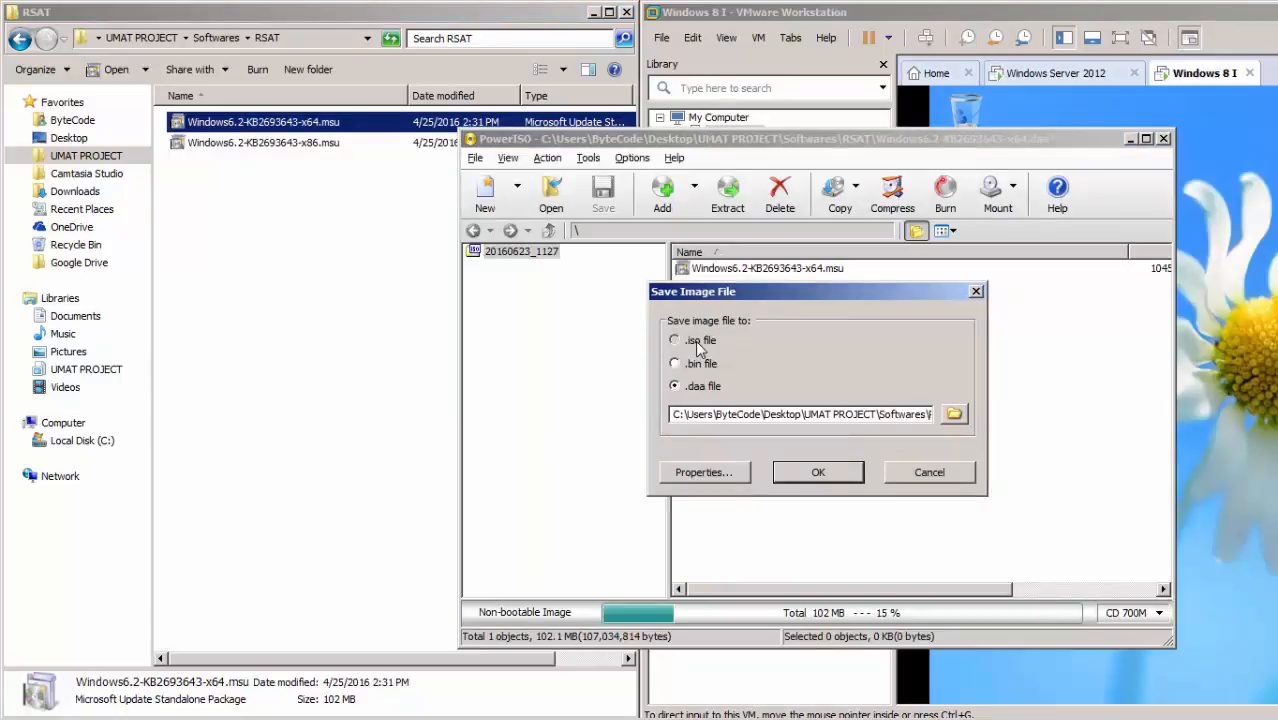
{"action": "left_click", "coordinate": [818, 473]}
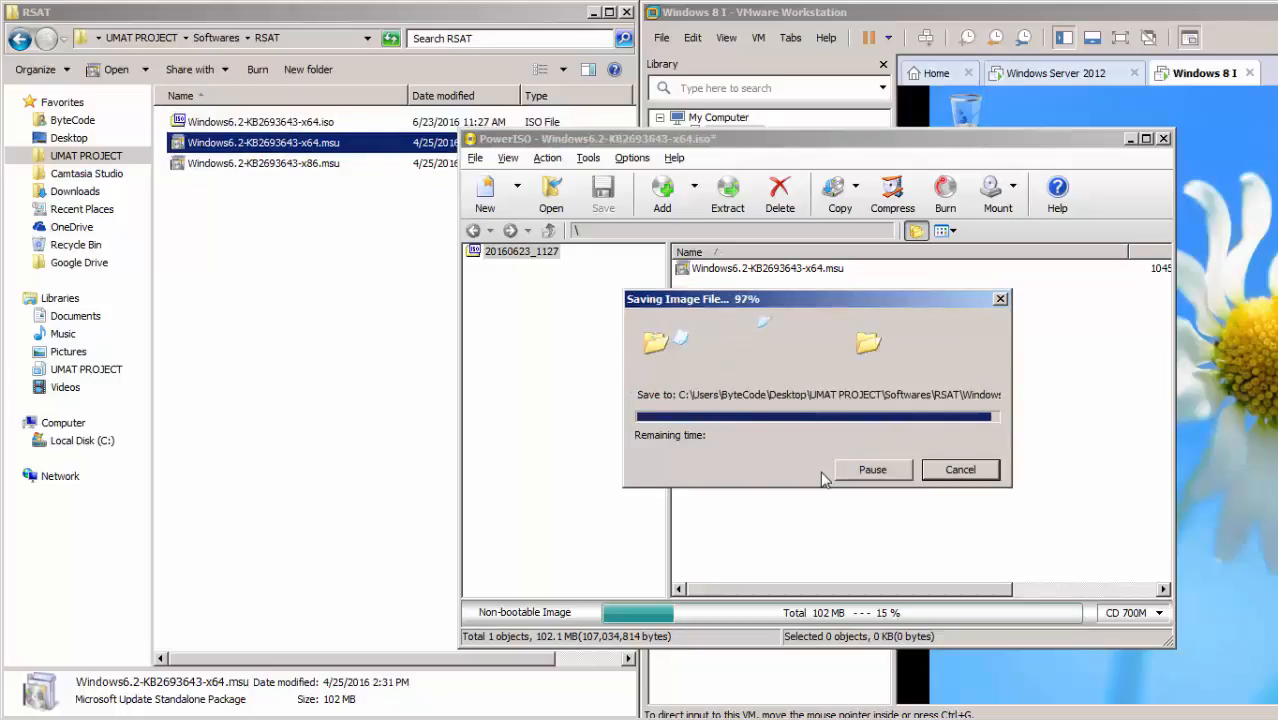
{"action": "left_click", "coordinate": [1163, 139]}
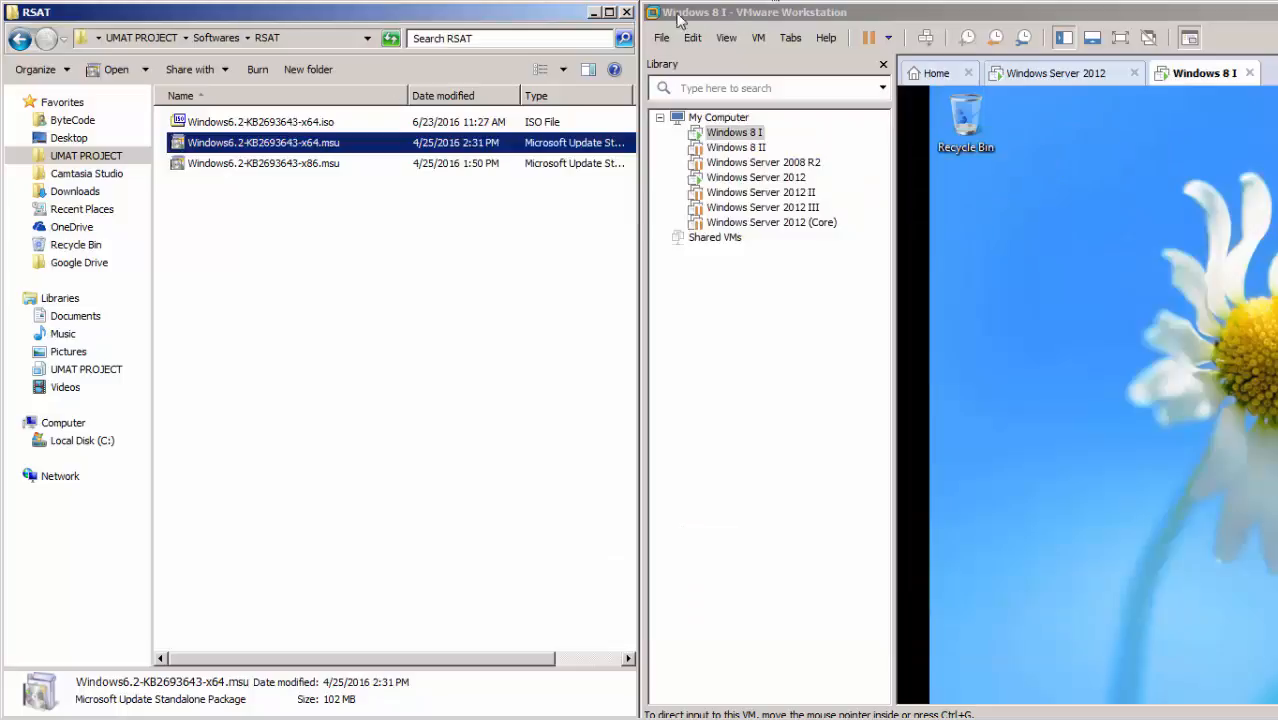
Close the RSAT folder window and maximize VMware Workstation.
{"action": "left_click", "coordinate": [627, 12]}
{"action": "left_click_drag", "start_coordinate": [958, 14], "coordinate": [671, 94]}
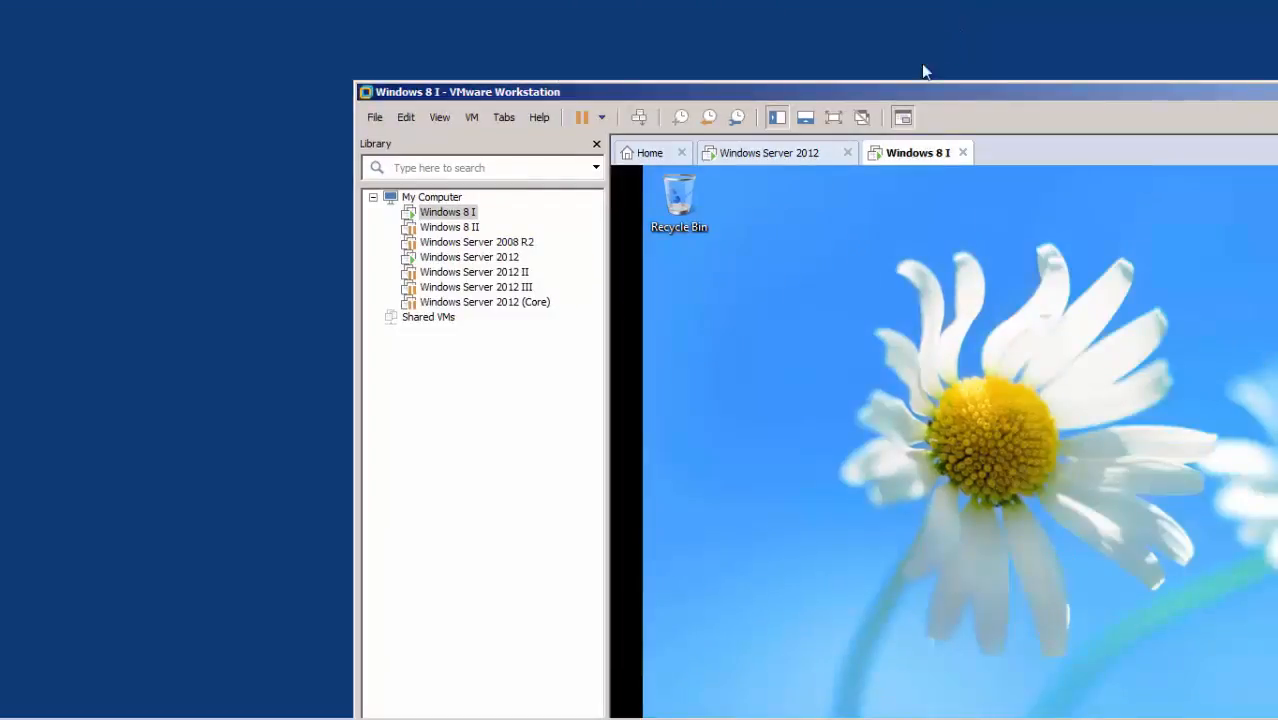
{"action": "double_click", "coordinate": [946, 94]}
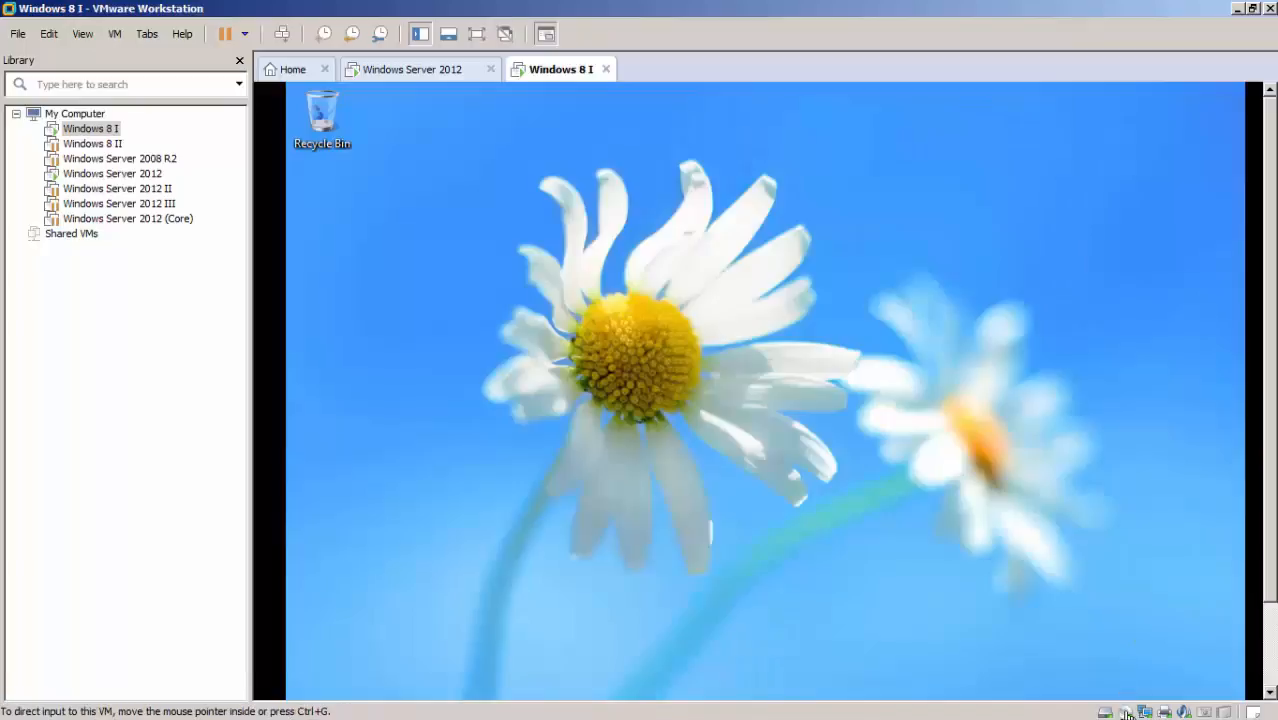
Set the Windows 8 I machine's CD/DVD drive to use Windows6.2-KB2693643-x64.iso from UMAT PROJECT, Softwares, RSAT.
{"action": "double_click", "coordinate": [1126, 713]}
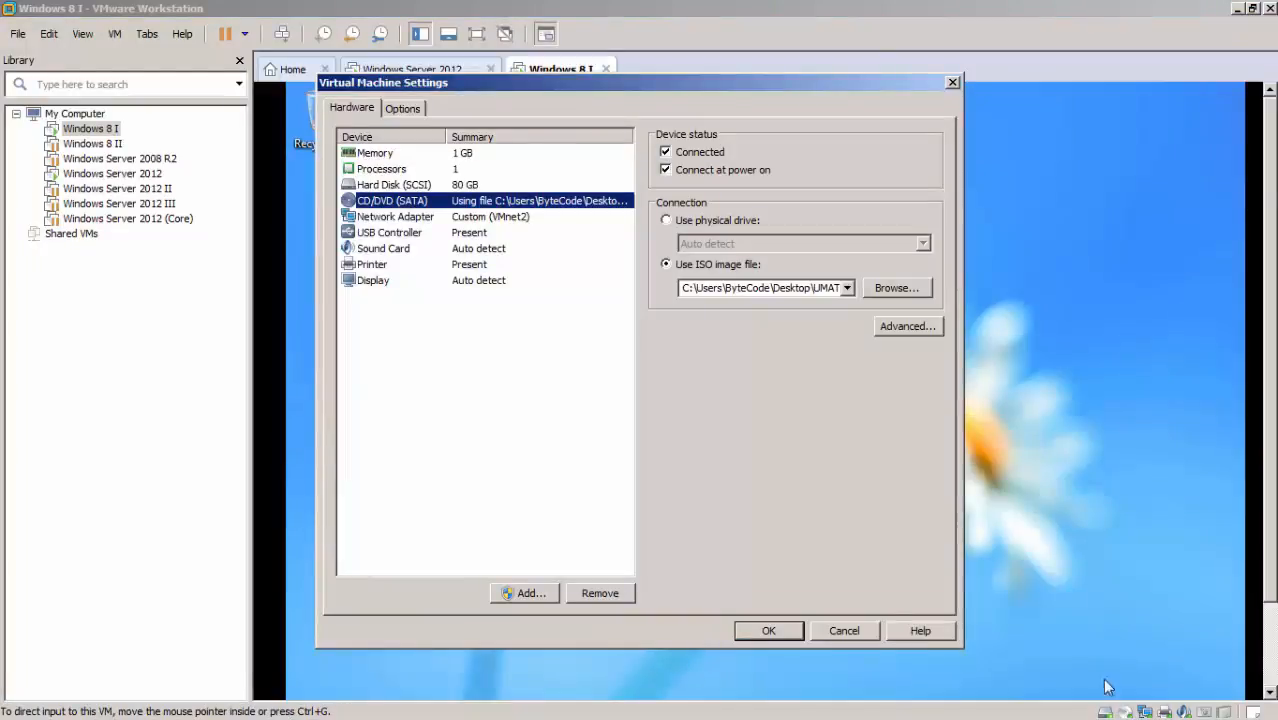
{"action": "left_click", "coordinate": [896, 288]}
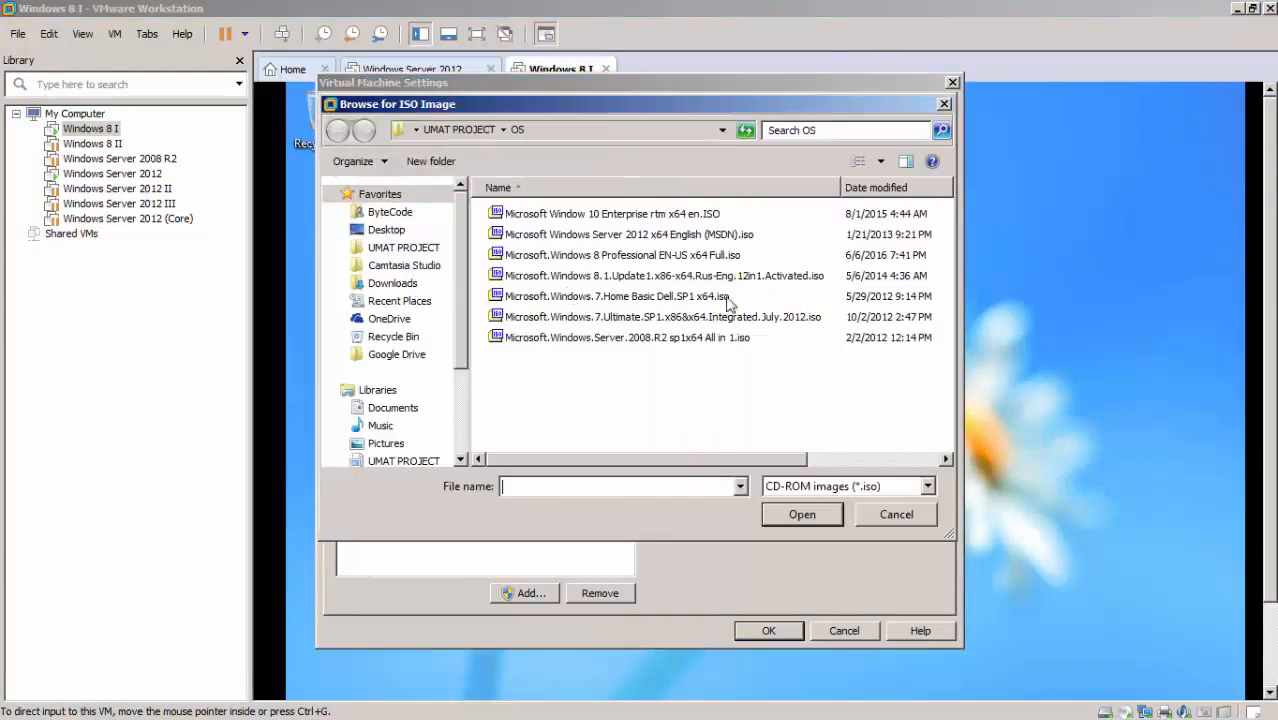
{"action": "left_click", "coordinate": [459, 129]}
{"action": "double_click", "coordinate": [540, 339]}
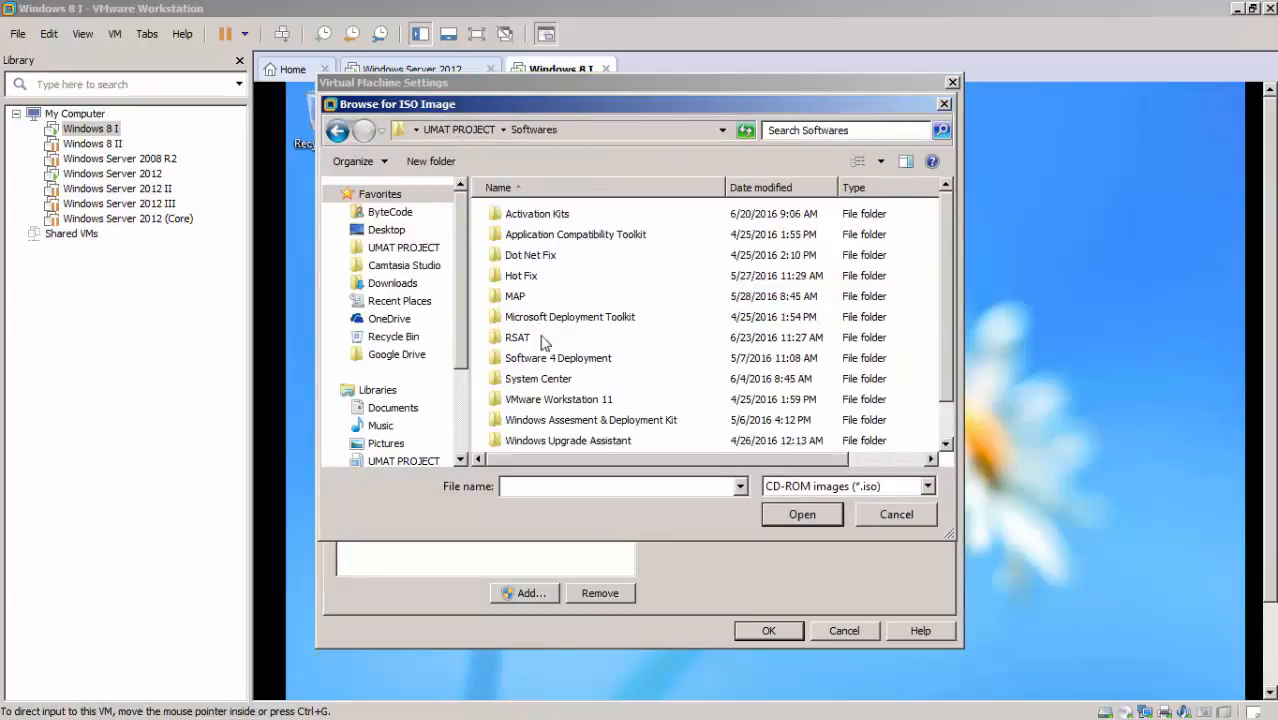
{"action": "double_click", "coordinate": [514, 340]}
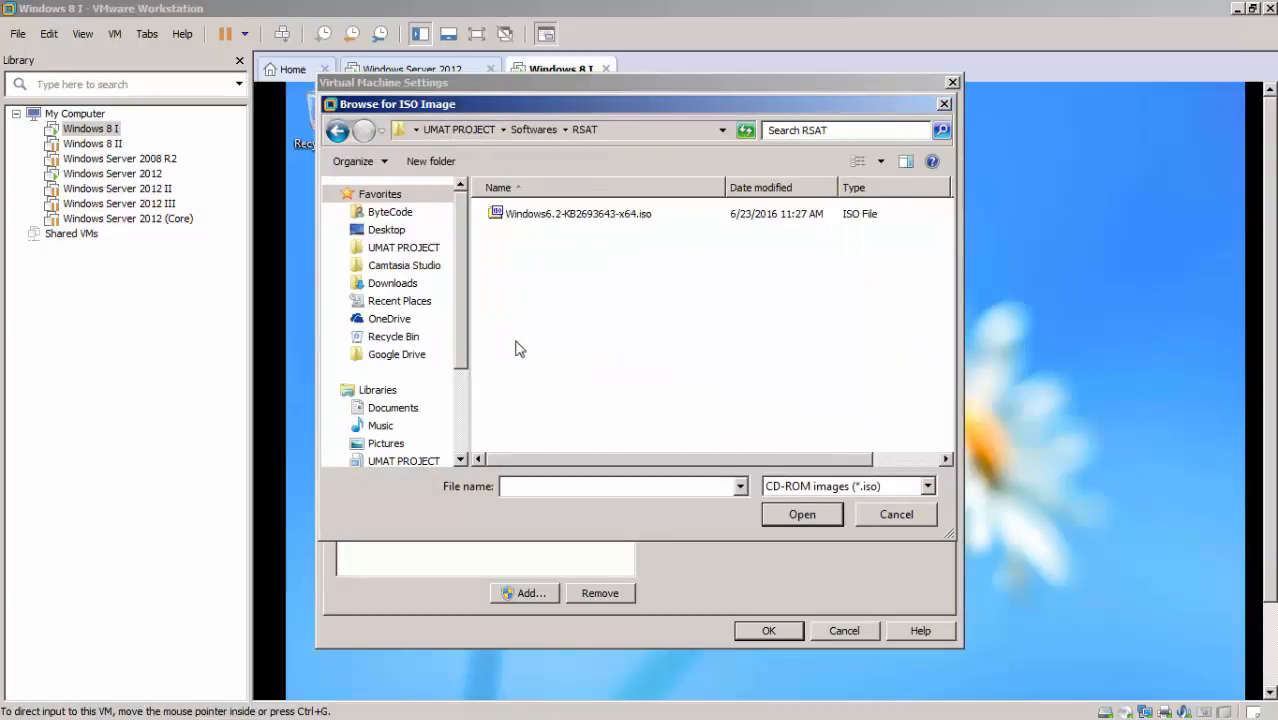
{"action": "double_click", "coordinate": [572, 214]}
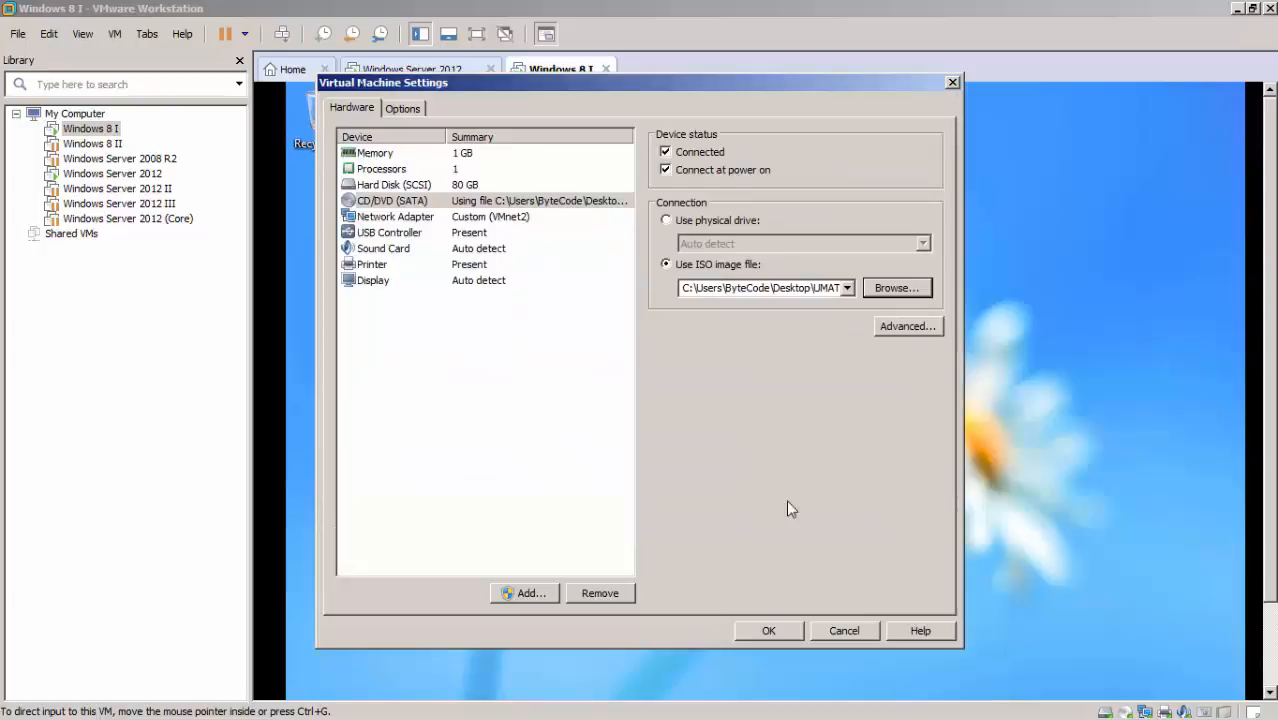
{"action": "left_click", "coordinate": [766, 629]}
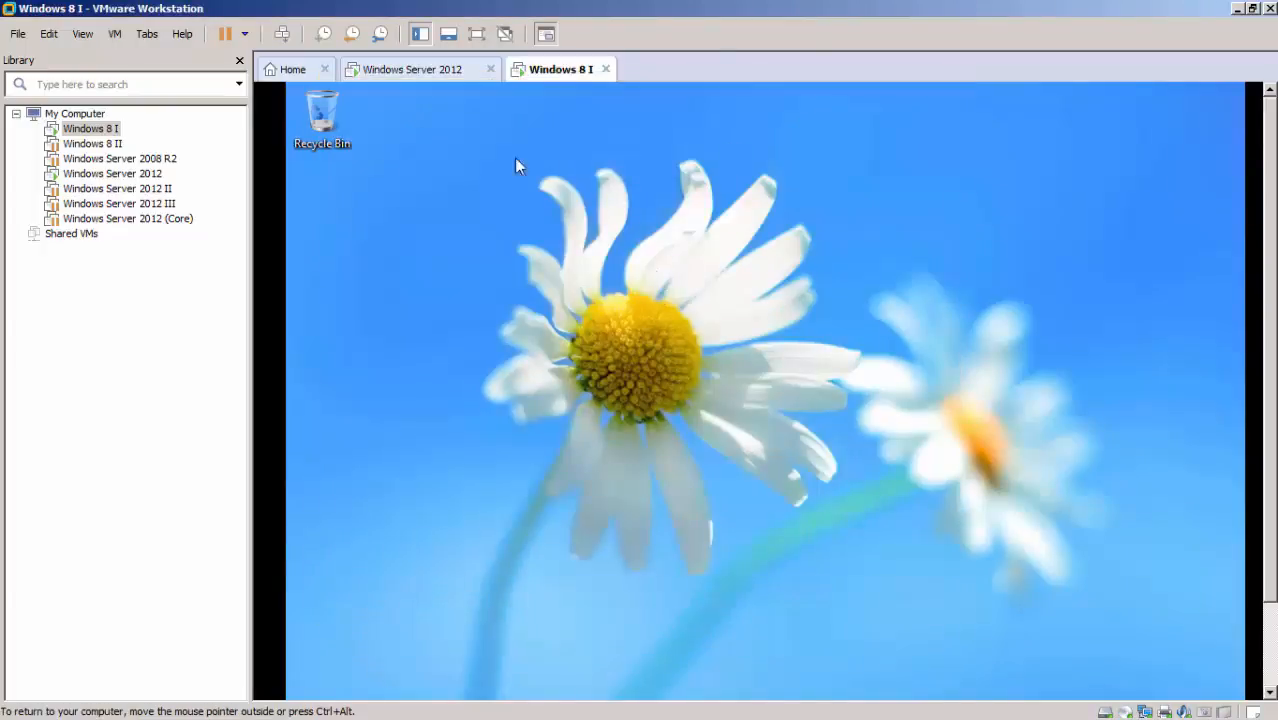
Show the Windows 8 I machine in full screen, refresh its desktop and dismiss the DVD drive notification.
{"action": "left_click", "coordinate": [476, 33]}
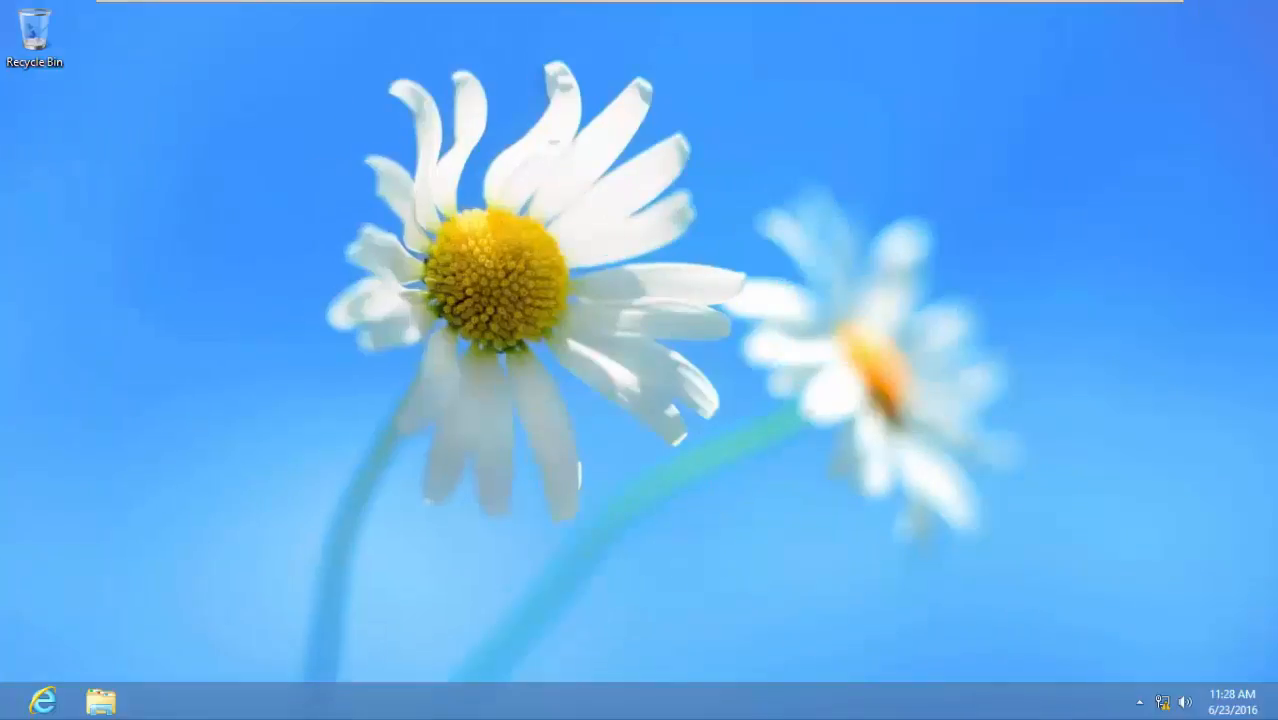
{"action": "right_click", "coordinate": [706, 344]}
{"action": "left_click", "coordinate": [755, 397]}
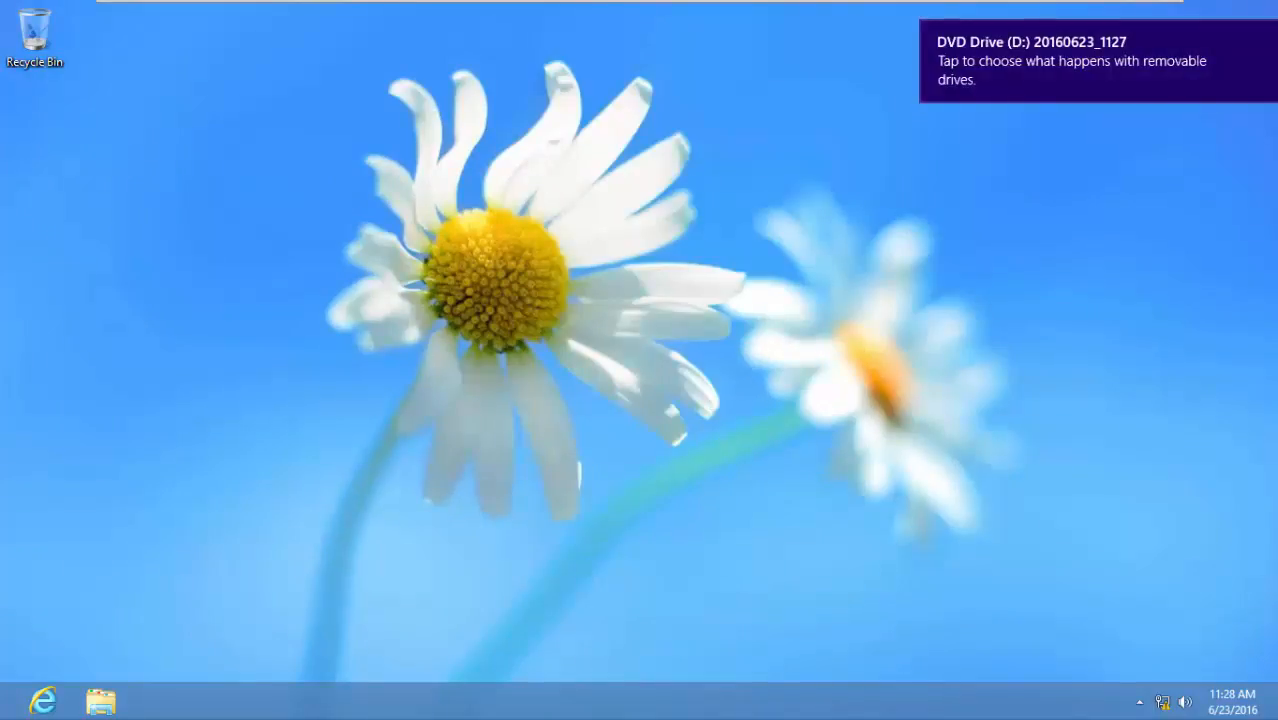
{"action": "left_click", "coordinate": [1265, 34]}
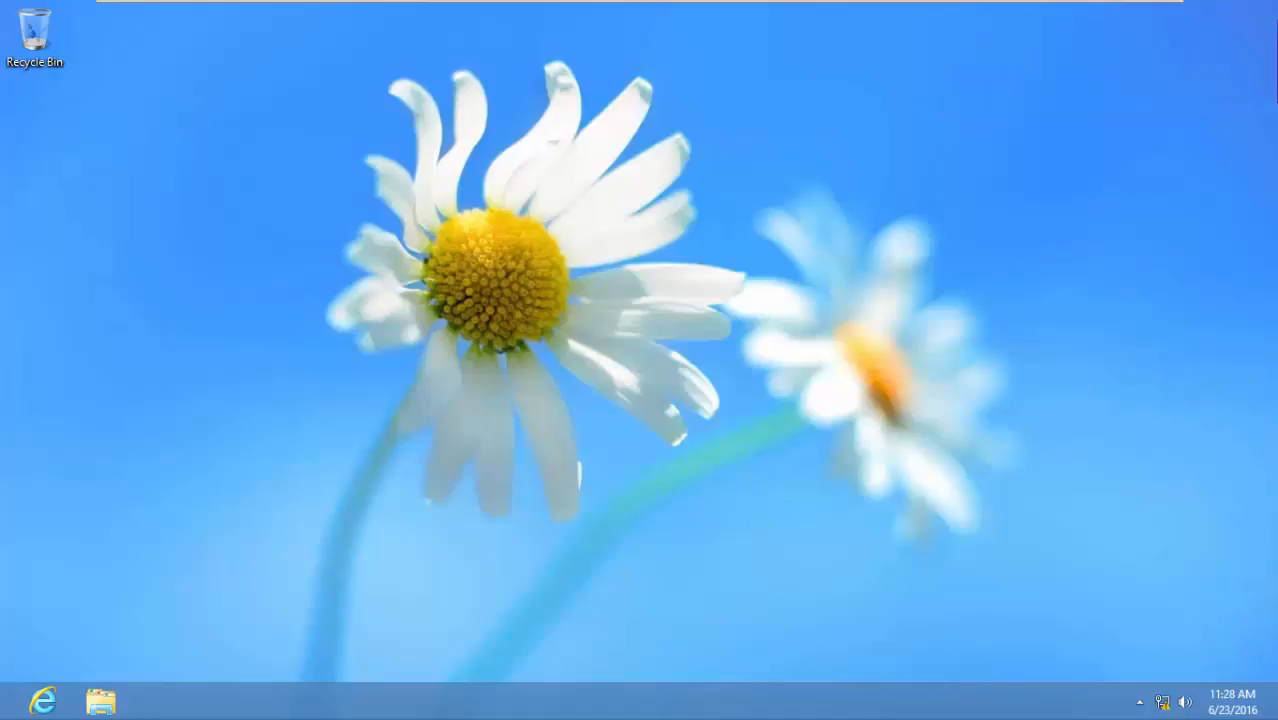
{"action": "mouse_move", "coordinate": [960, 1]}
Open Computer in File Explorer and check the system type and domain in its System properties.
{"action": "left_click", "coordinate": [100, 701]}
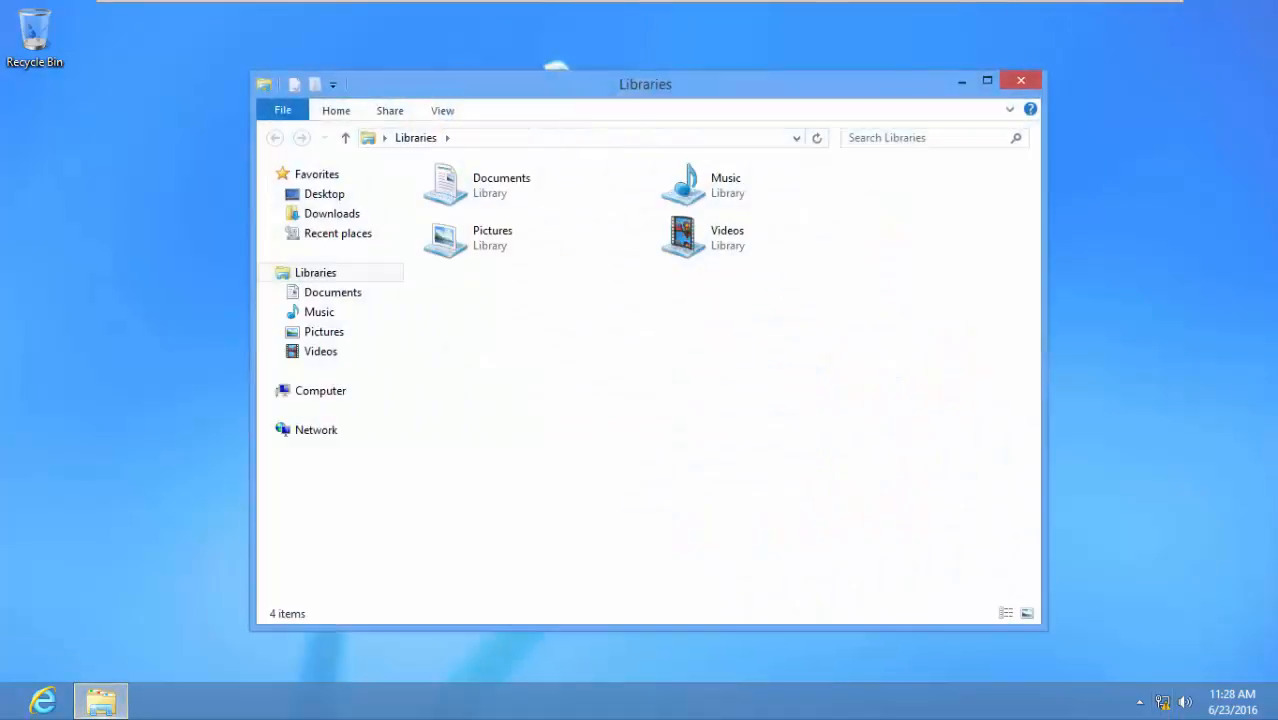
{"action": "left_click", "coordinate": [350, 391]}
{"action": "right_click", "coordinate": [351, 392]}
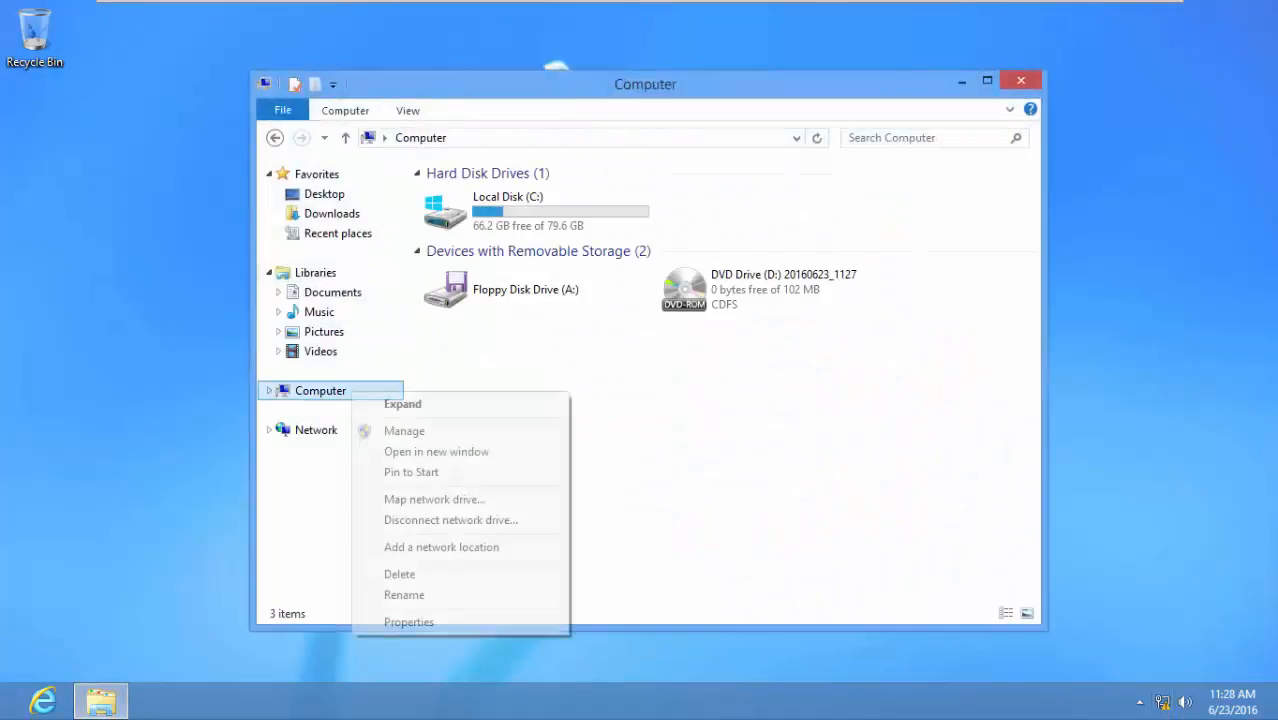
{"action": "left_click", "coordinate": [409, 622]}
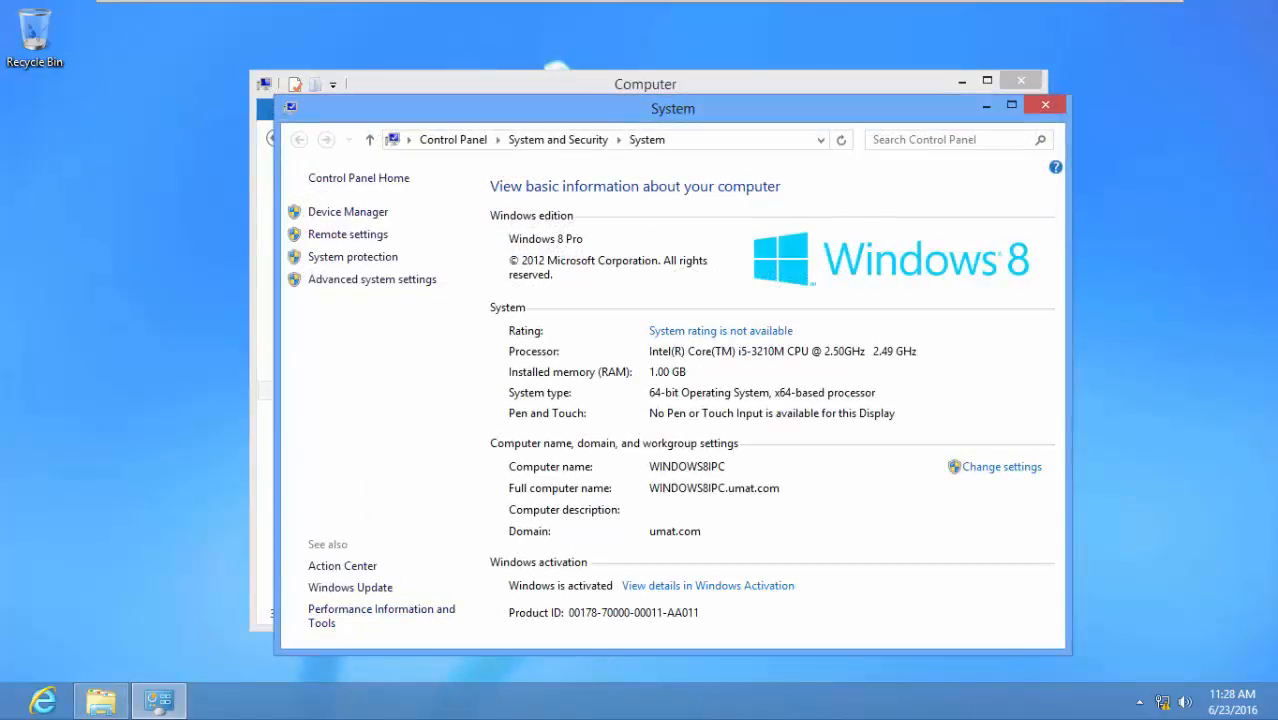
{"action": "left_click", "coordinate": [1045, 105]}
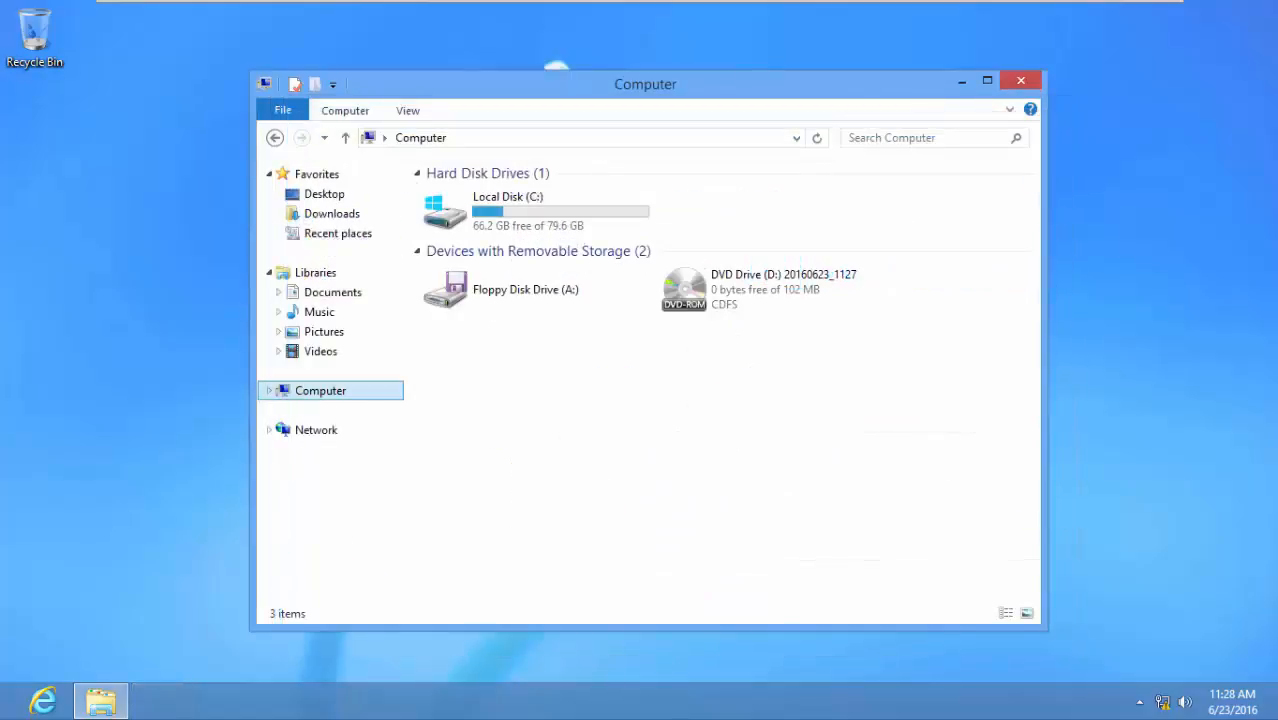
Open DVD Drive (D:) and launch the Windows6.2-KB2693643-x64 update package.
{"action": "double_click", "coordinate": [775, 289]}
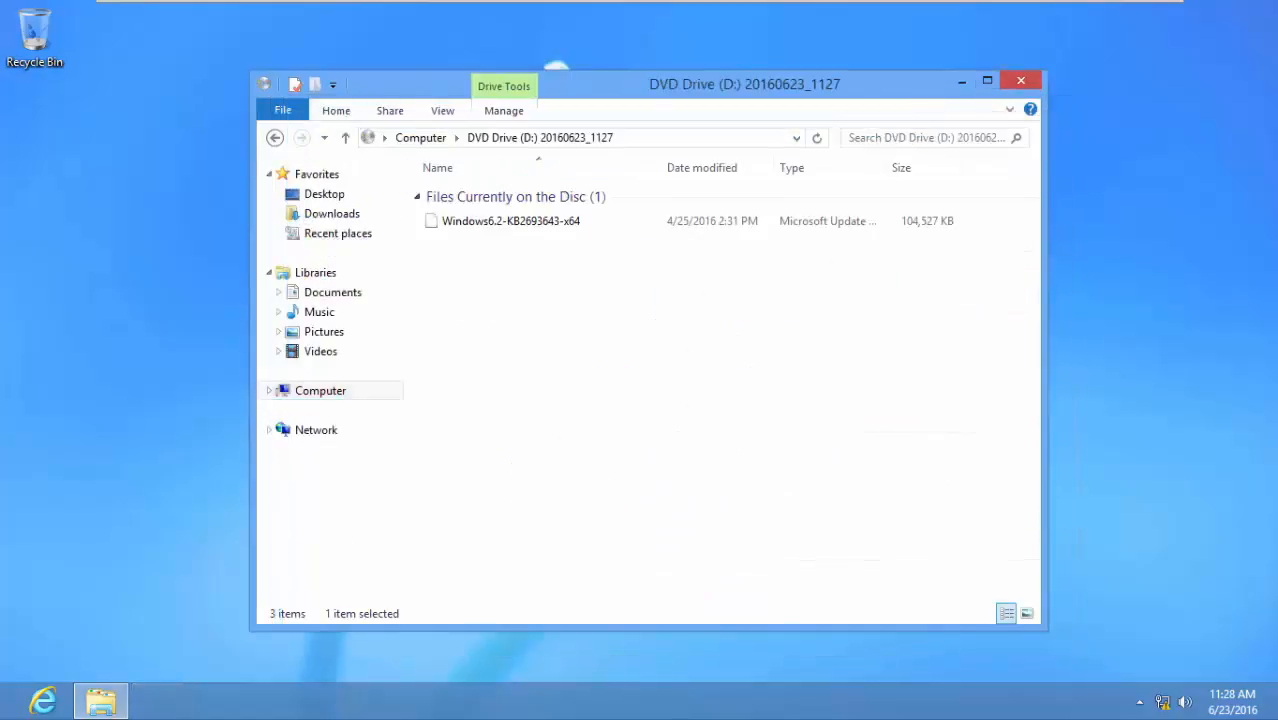
{"action": "left_click", "coordinate": [510, 221]}
{"action": "right_click", "coordinate": [497, 221]}
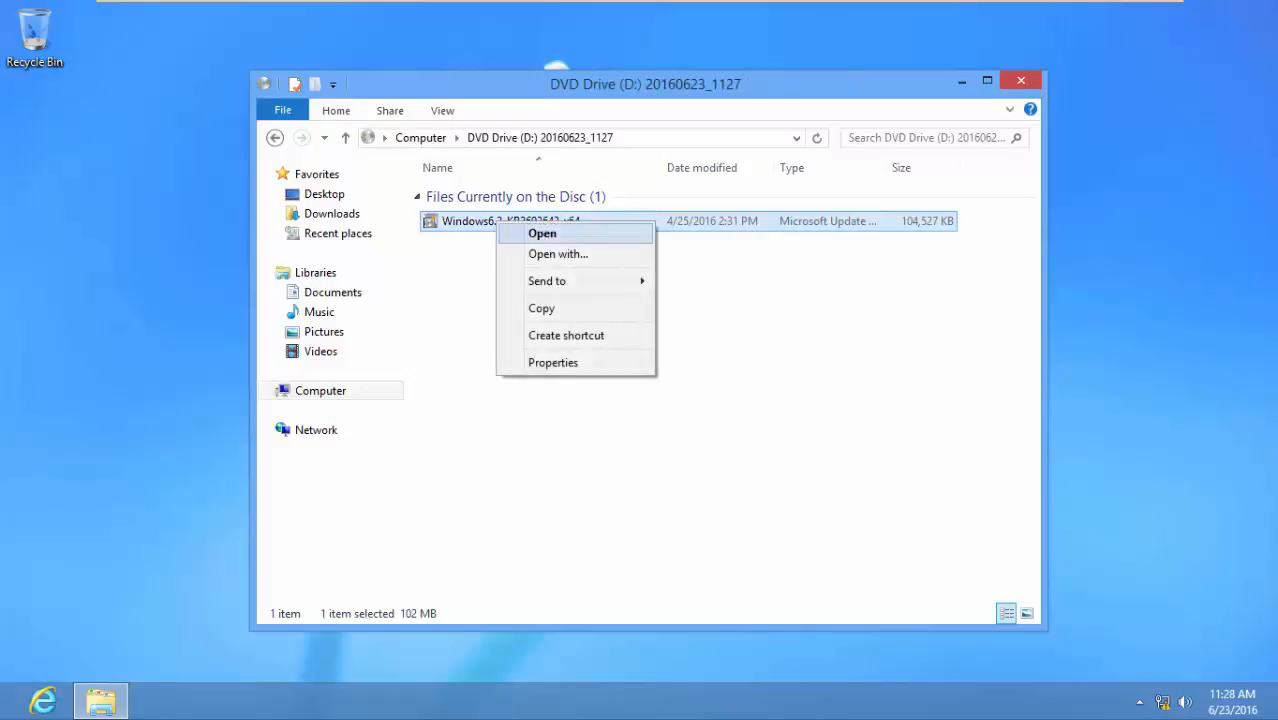
{"action": "left_click", "coordinate": [543, 233]}
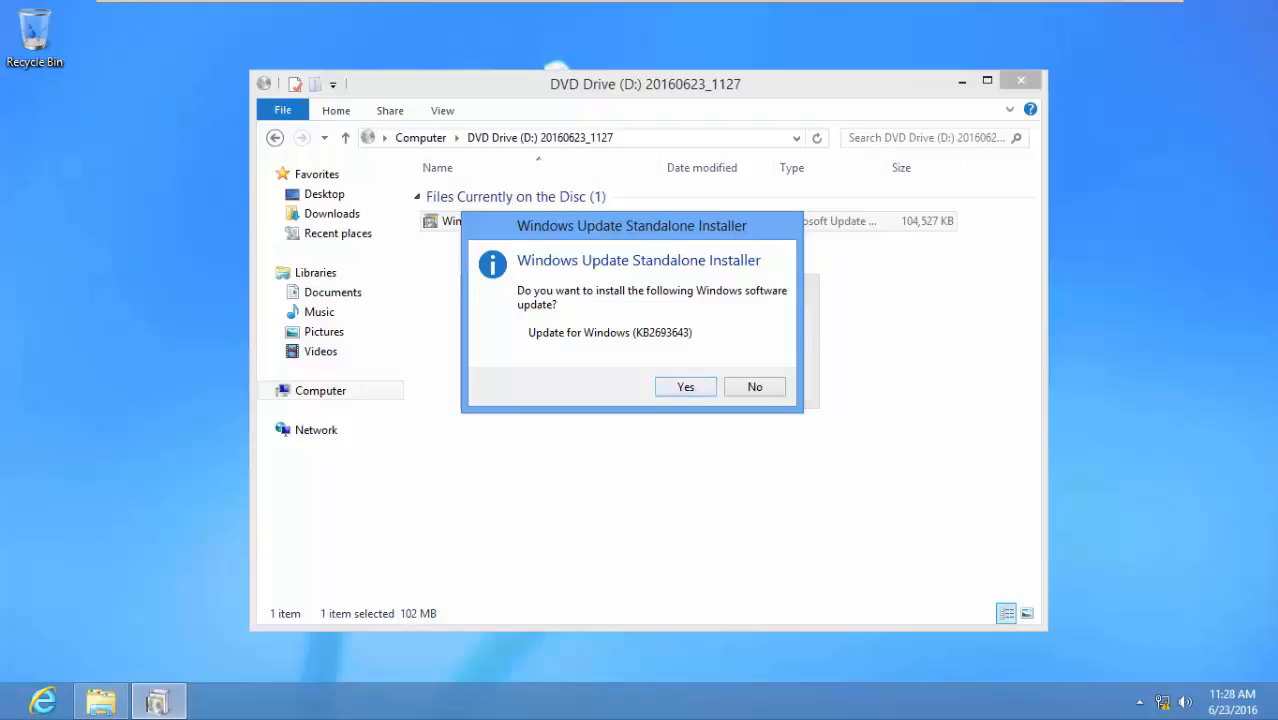
Confirm installing Update for Windows (KB2693643) and accept its license terms.
{"action": "key", "text": "Return"}
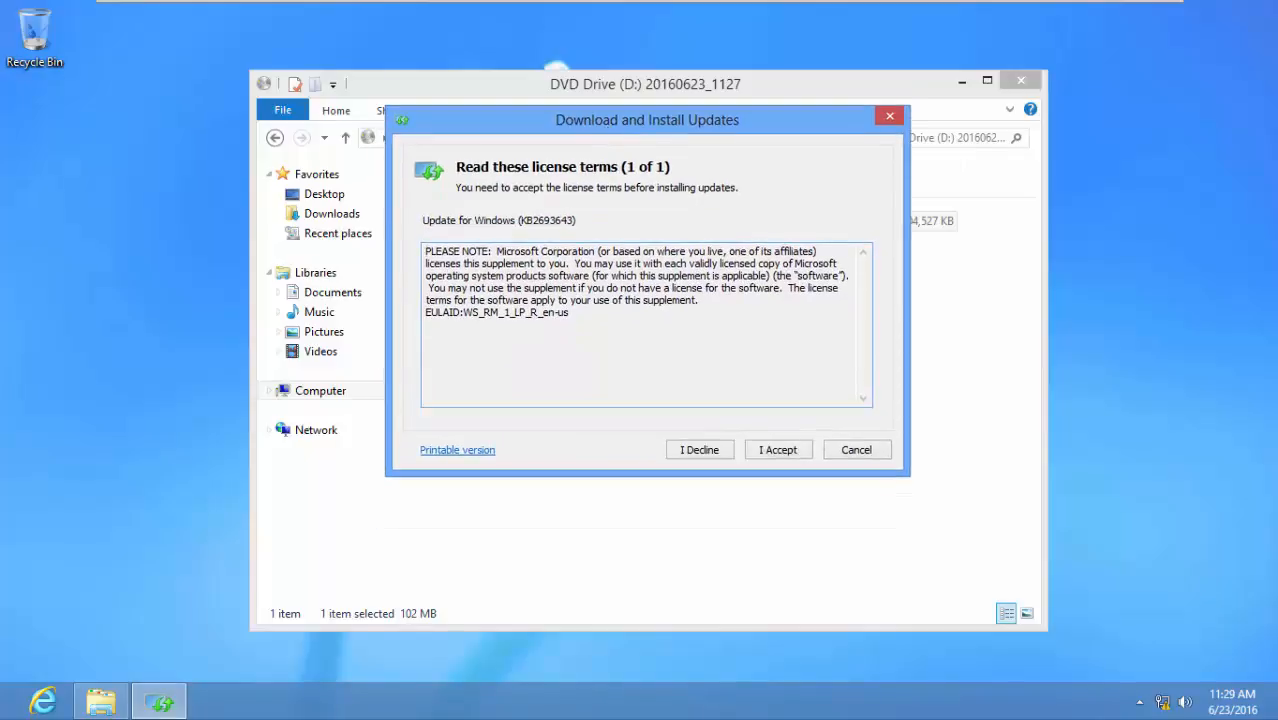
{"action": "key", "text": "ctrl+a"}
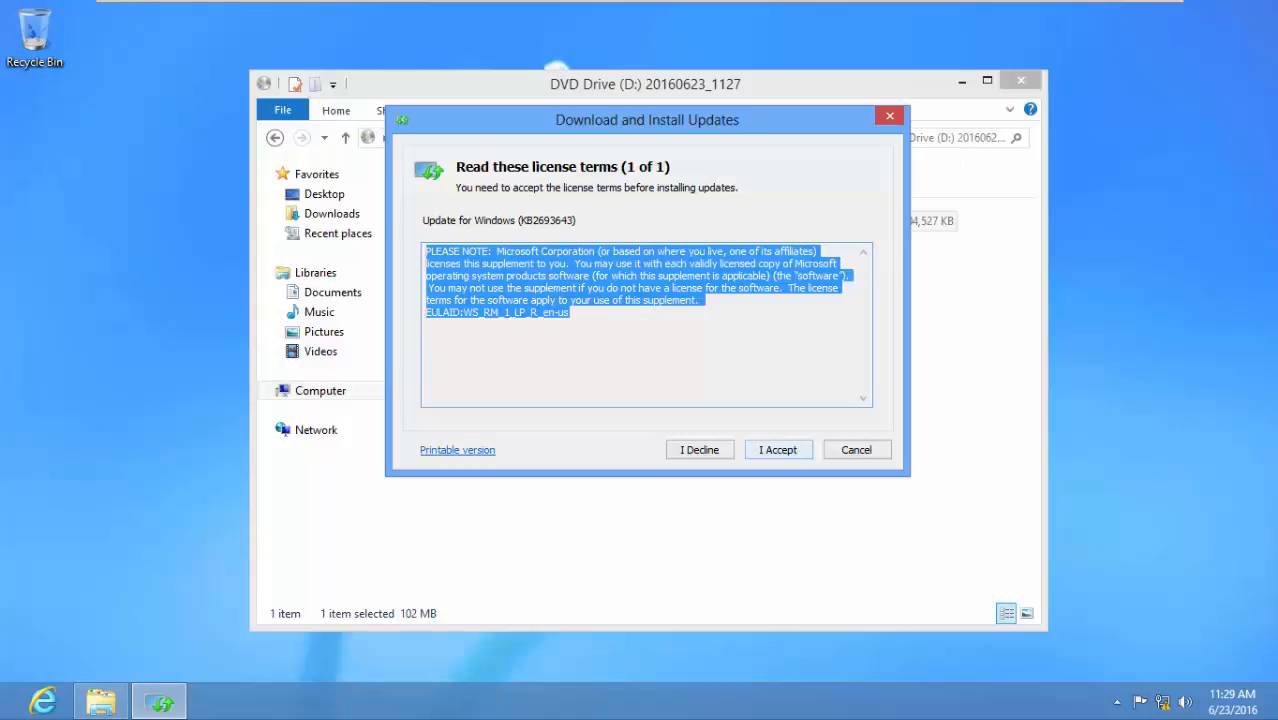
{"action": "left_click", "coordinate": [778, 449]}
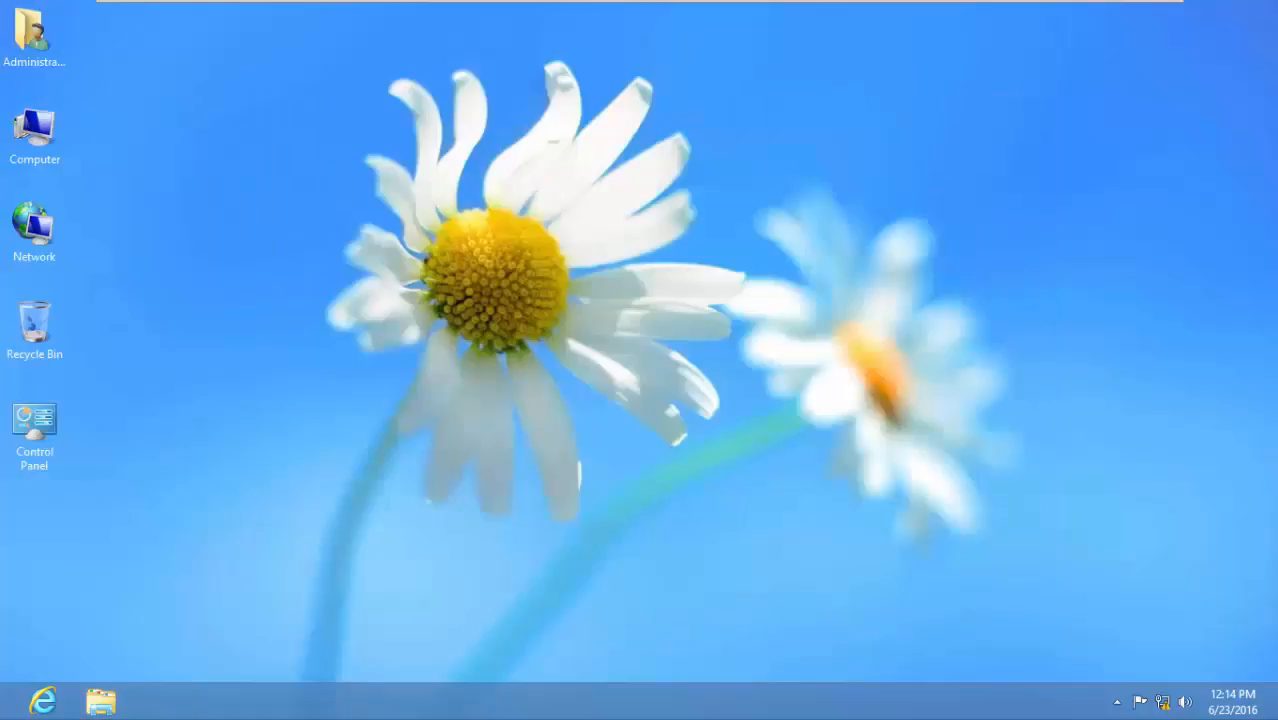
Open Administrative Tools from the Start screen, look through the list of installed tools and maximize the window.
{"action": "left_click", "coordinate": [5, 714]}
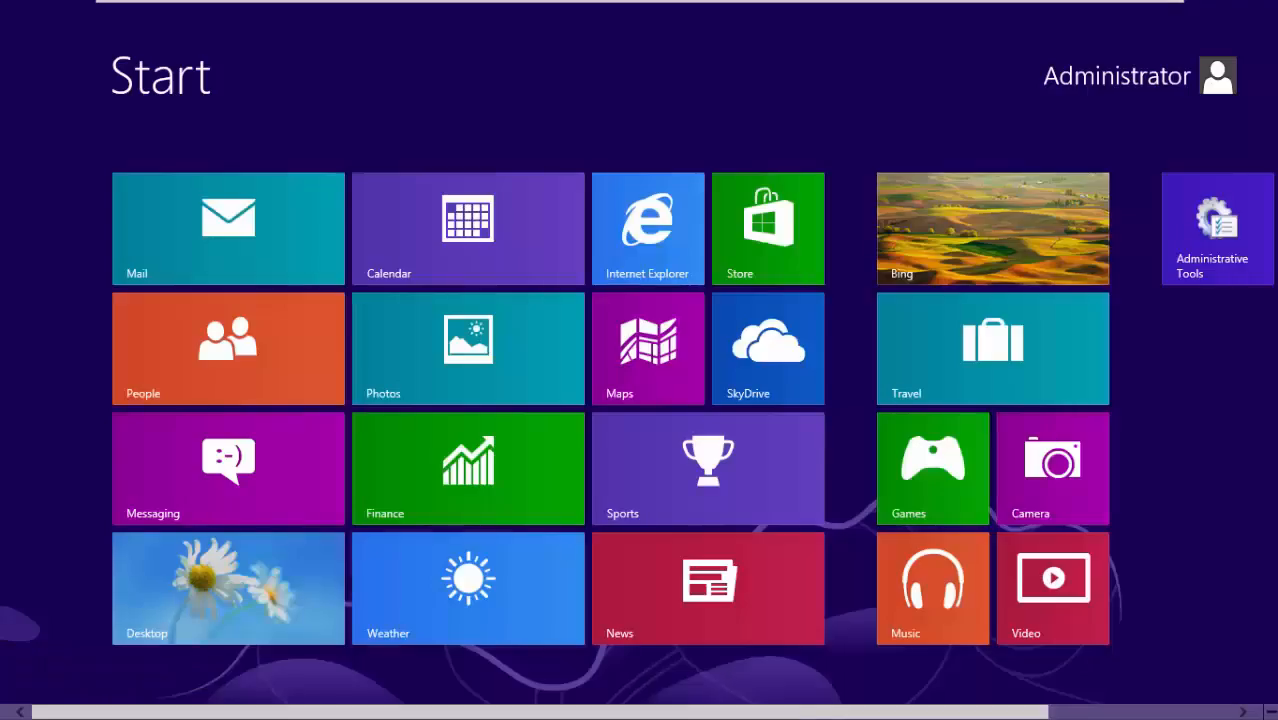
{"action": "scroll", "coordinate": [640, 400], "scroll_direction": "down", "scroll_amount": 3}
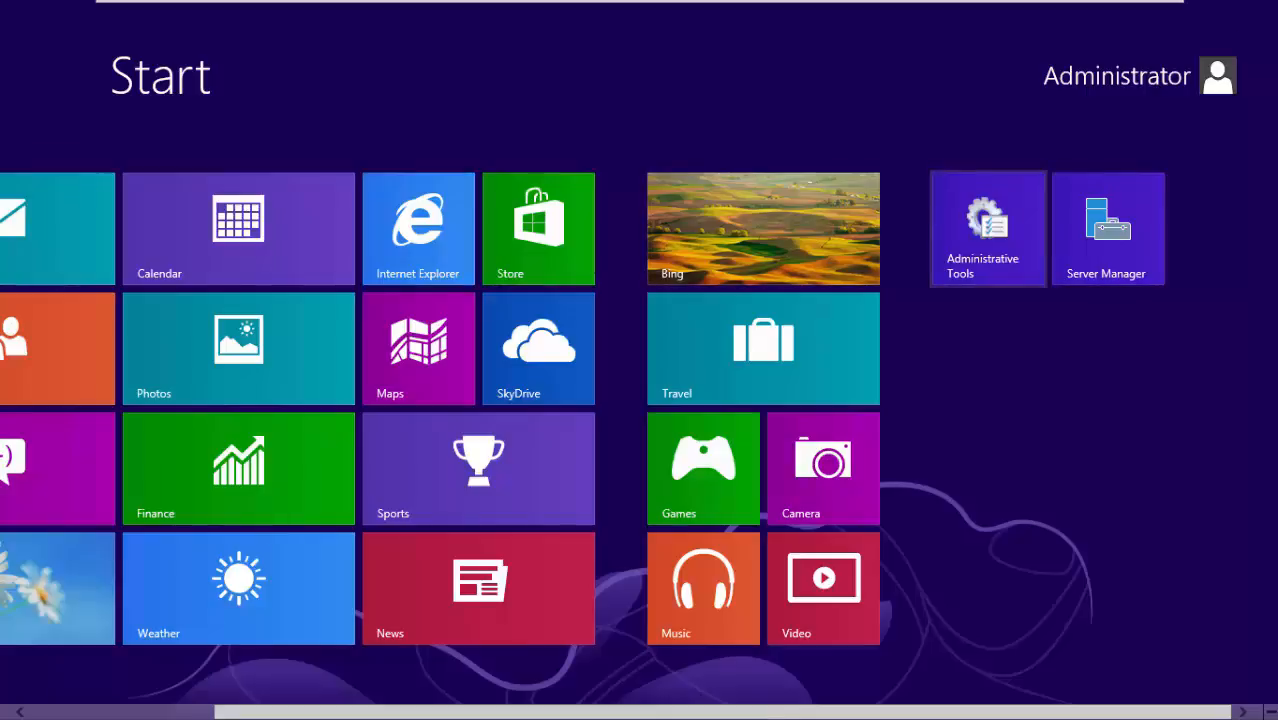
{"action": "left_click", "coordinate": [988, 229]}
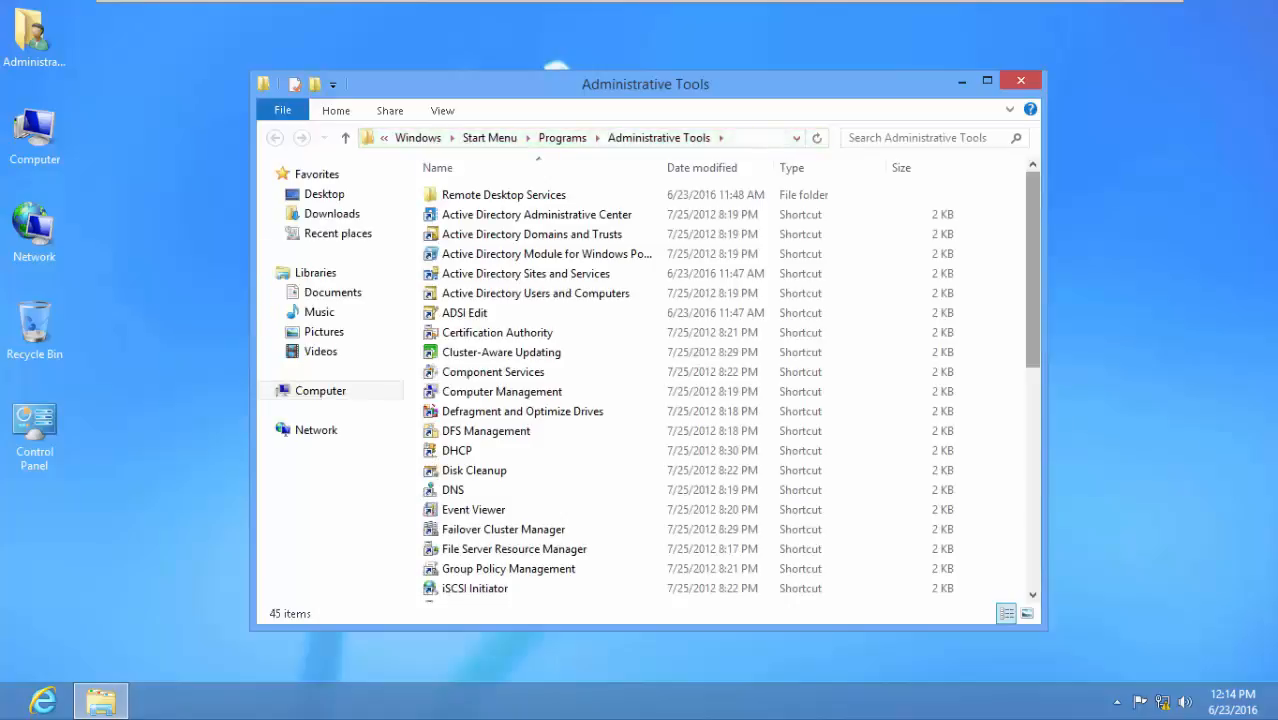
{"action": "scroll", "coordinate": [728, 390], "scroll_direction": "down", "scroll_amount": 8}
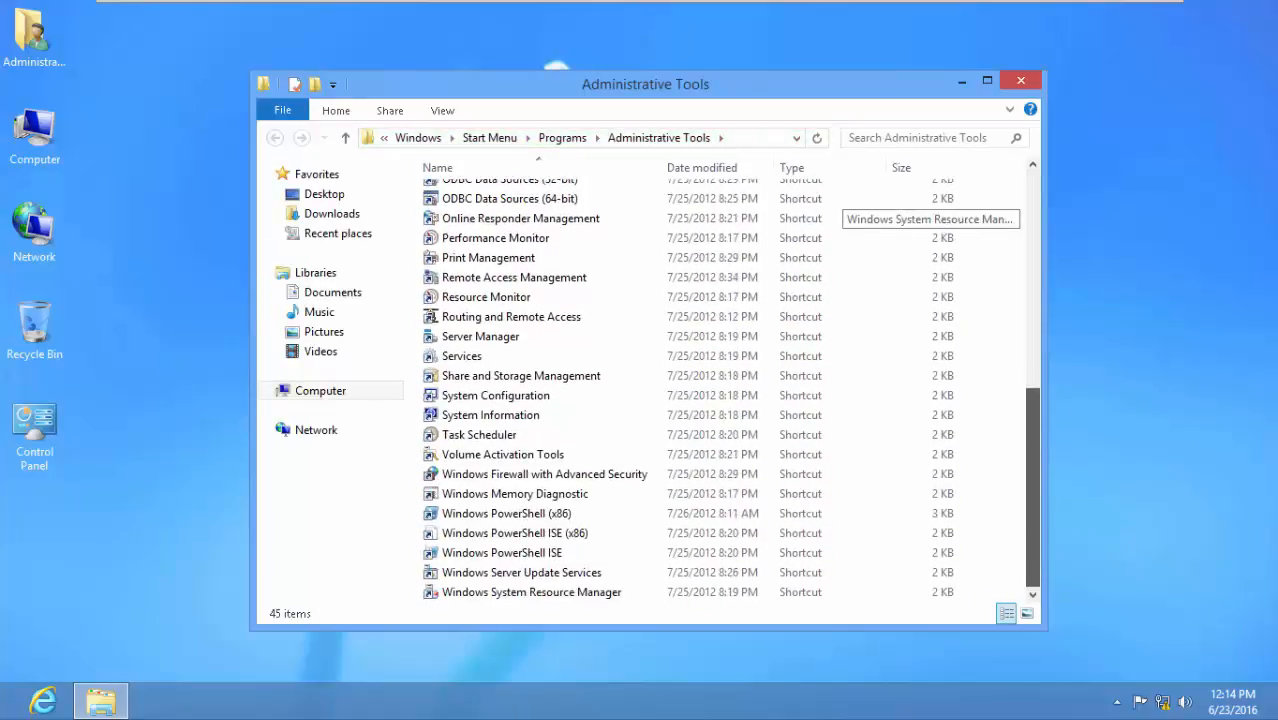
{"action": "scroll", "coordinate": [728, 390], "scroll_direction": "up", "scroll_amount": 8}
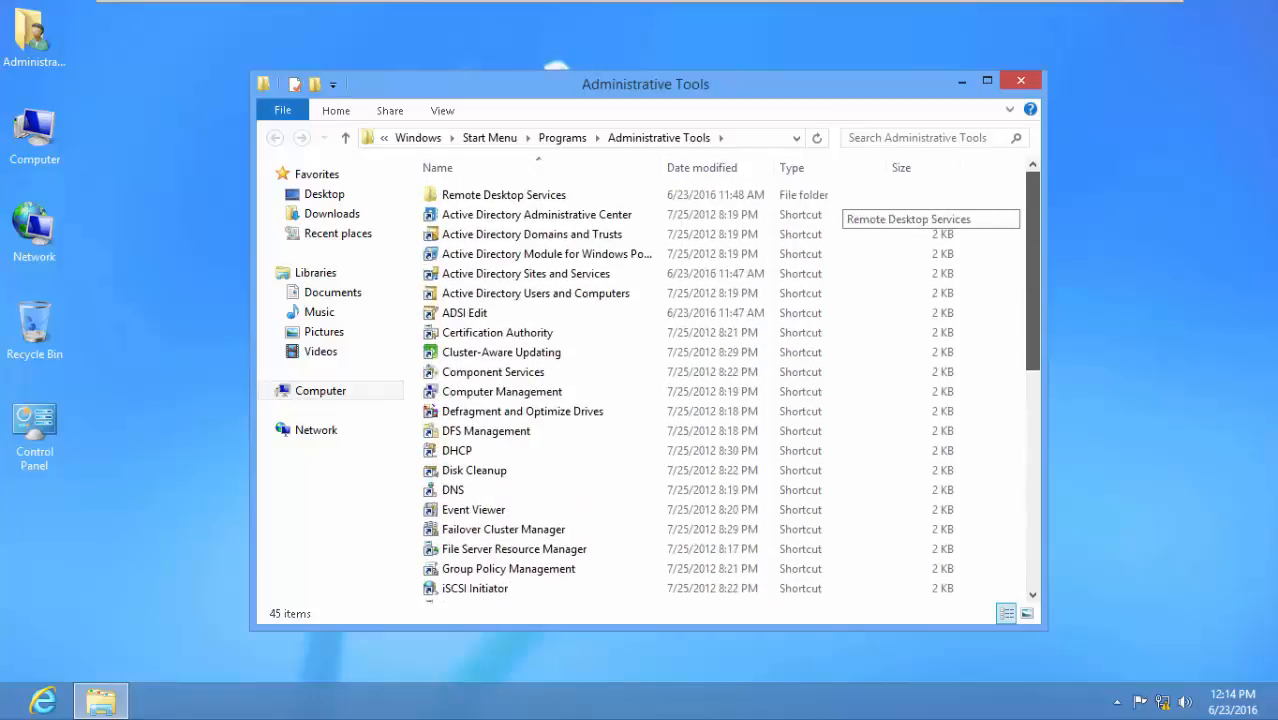
{"action": "left_click", "coordinate": [987, 80]}
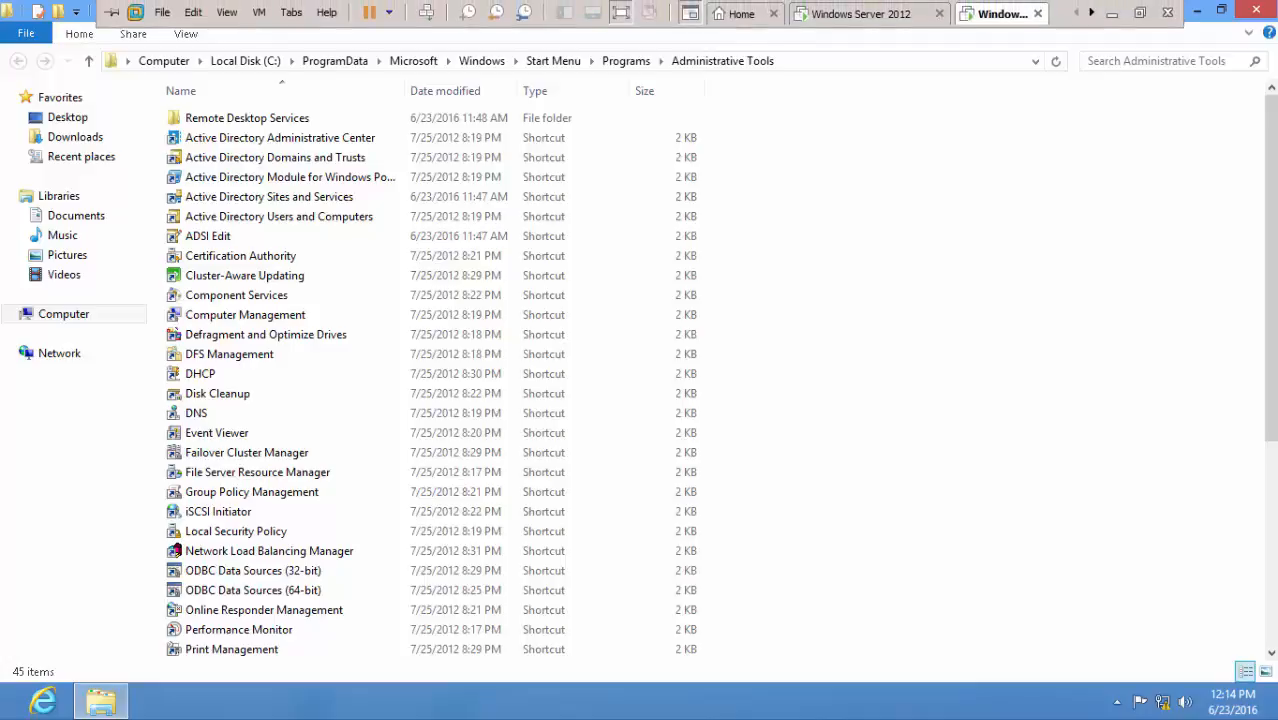
Switch to the Windows Server 2012 machine, review its Start screen tools and return to its desktop.
{"action": "left_click", "coordinate": [869, 14]}
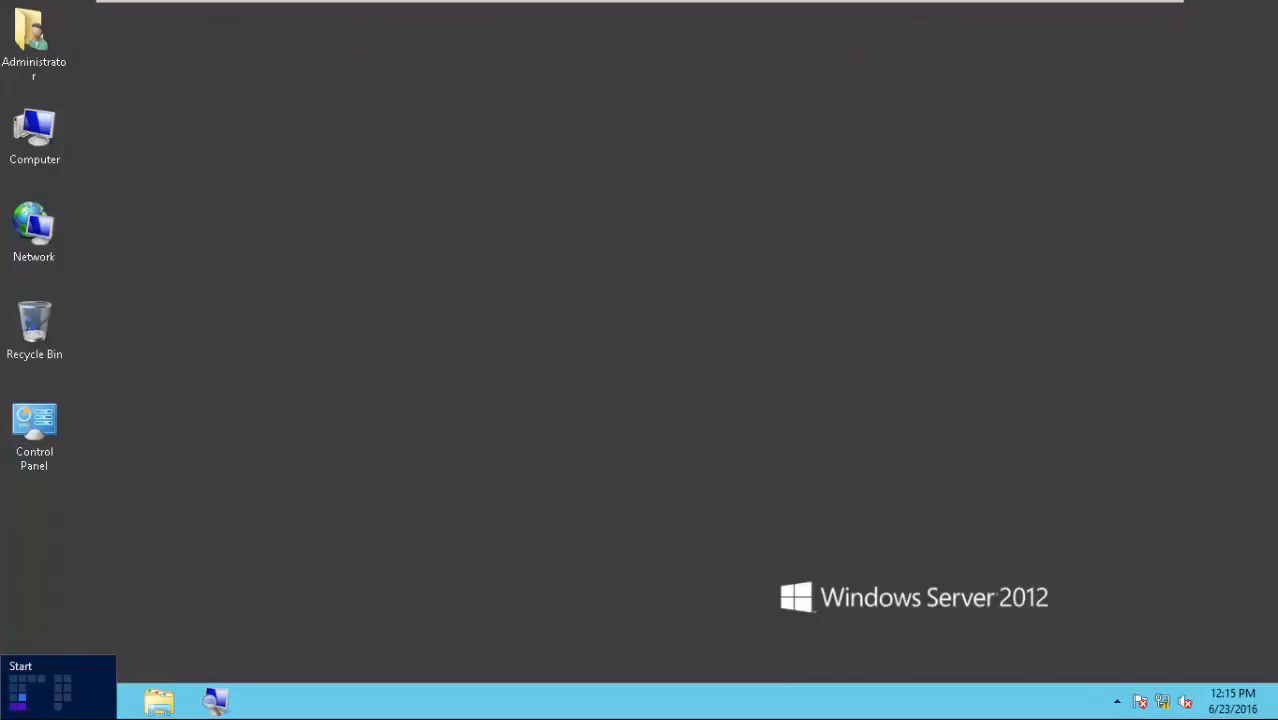
{"action": "left_click", "coordinate": [12, 708]}
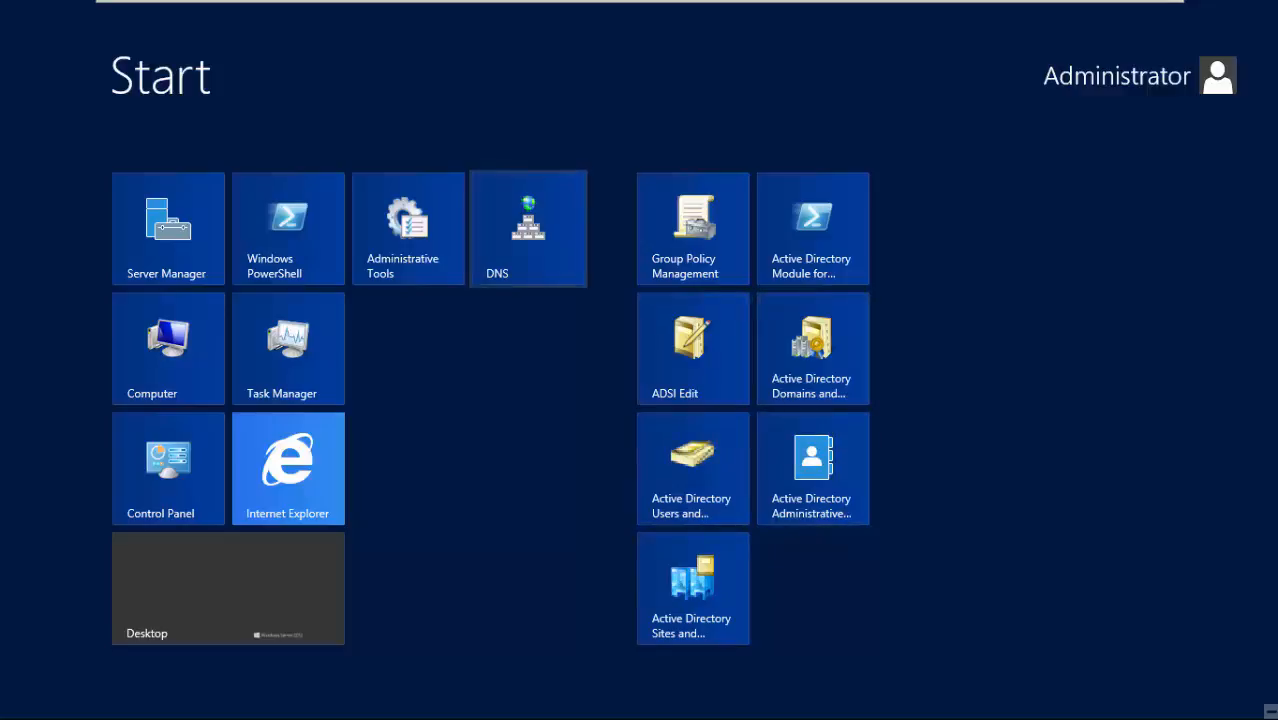
{"action": "left_click", "coordinate": [228, 588]}
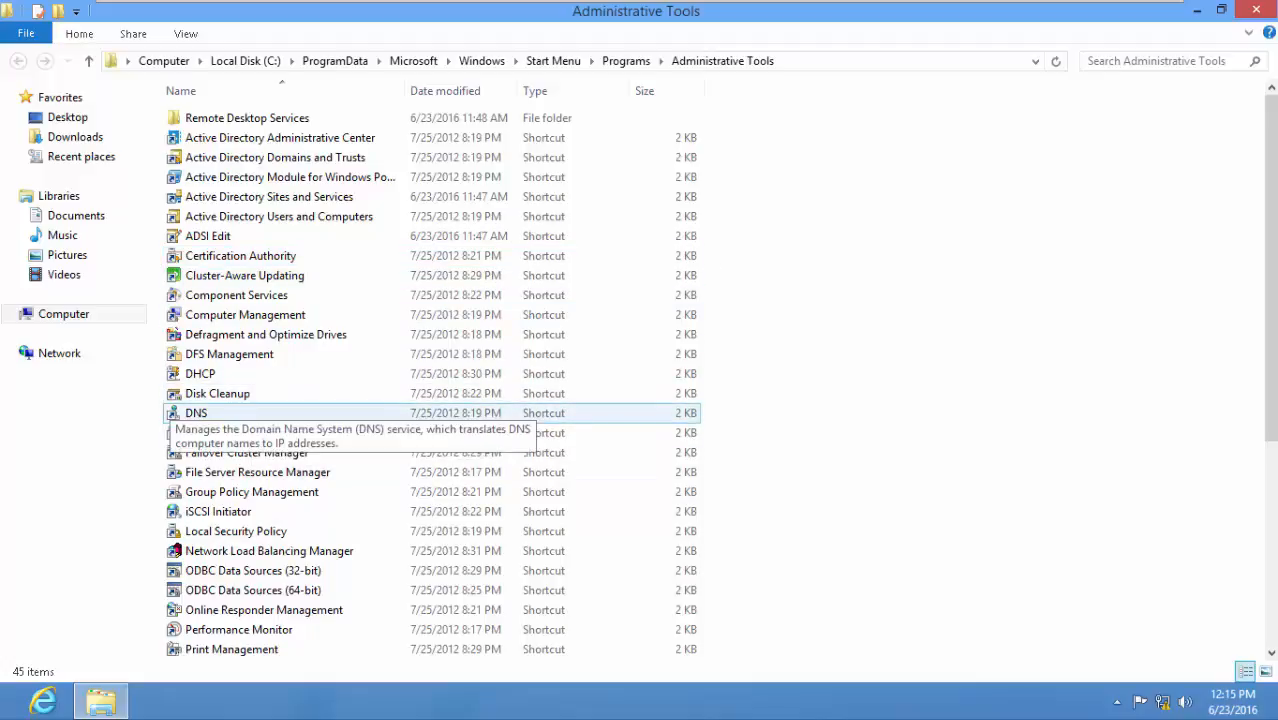
Launch DNS from Administrative Tools on the Windows 8 machine and choose to connect to a DNS server on another computer.
{"action": "double_click", "coordinate": [187, 413]}
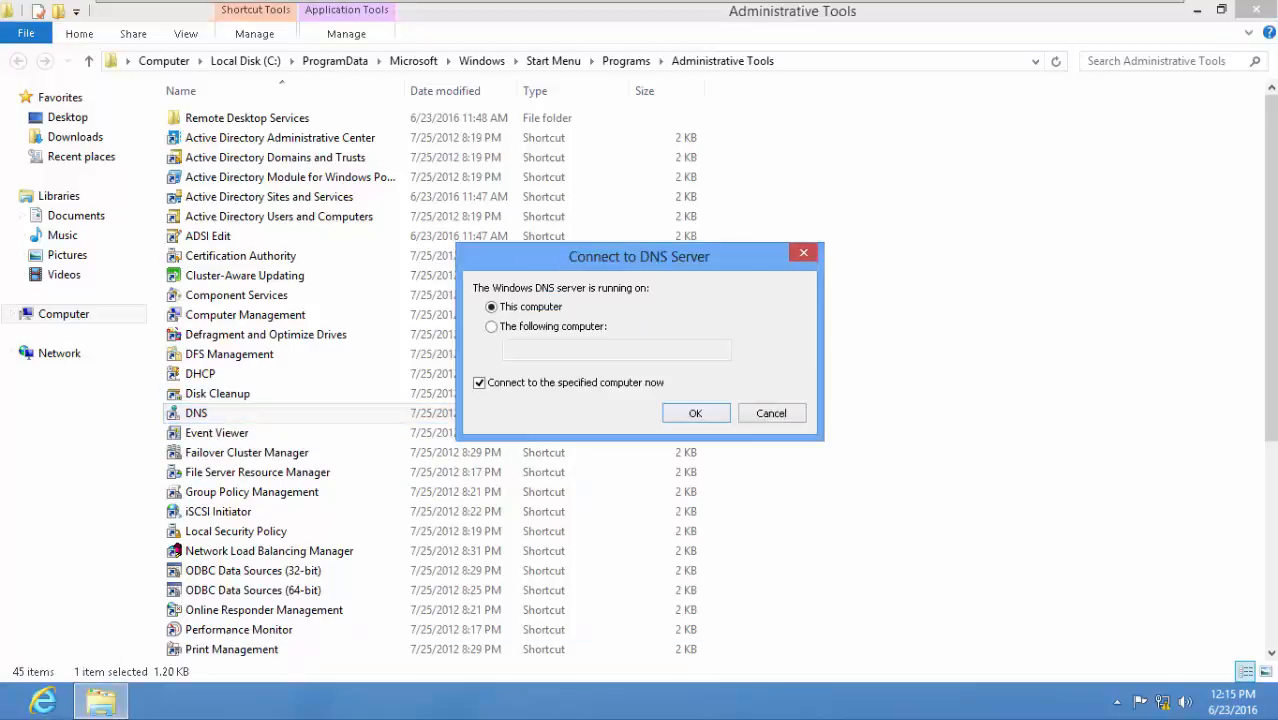
{"action": "mouse_move", "coordinate": [3, 717]}
{"action": "left_click", "coordinate": [491, 327]}
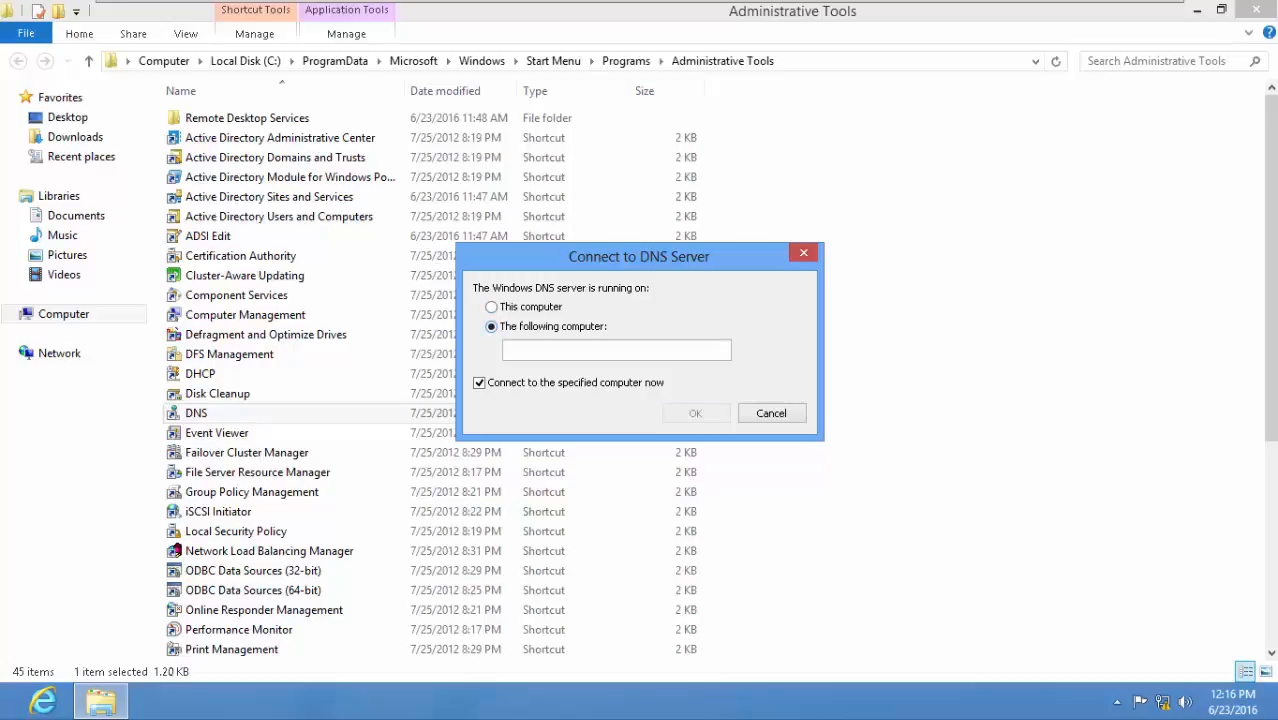
{"action": "left_click", "coordinate": [545, 350]}
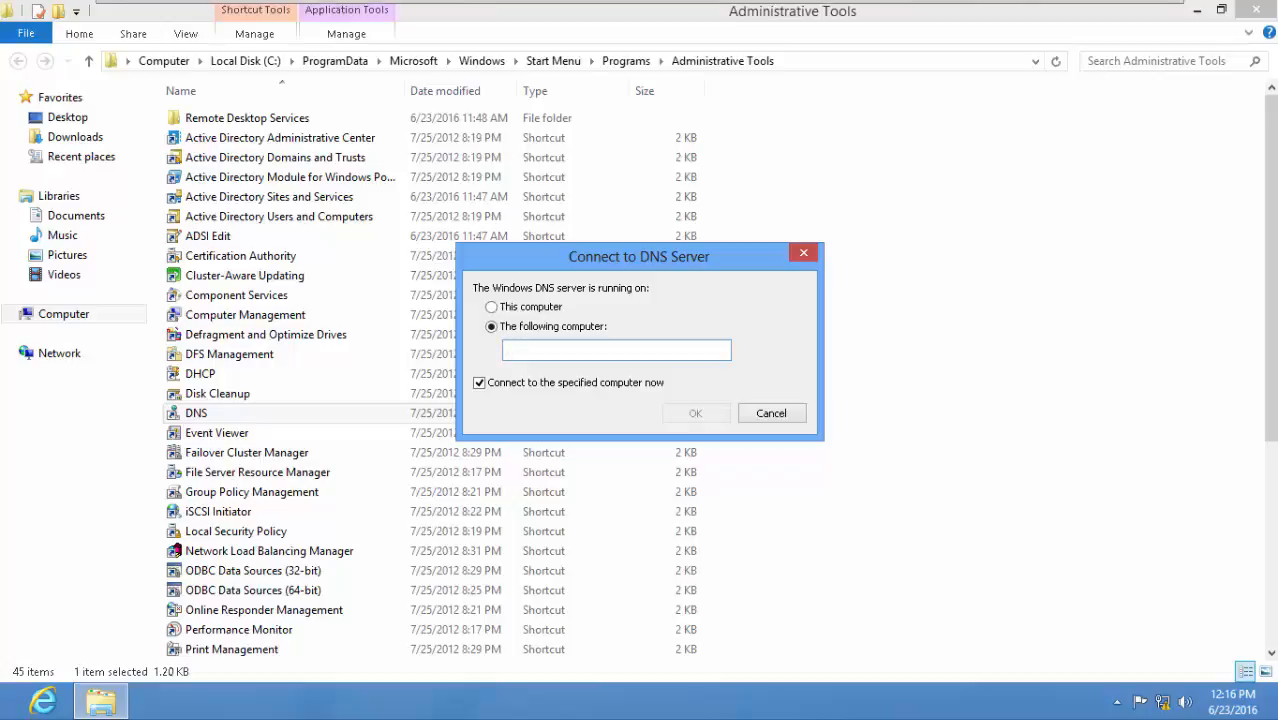
Look up the full computer name in the System properties of the Windows Server 2012 machine and close the window.
{"action": "left_click", "coordinate": [868, 13]}
{"action": "left_click", "coordinate": [35, 130]}
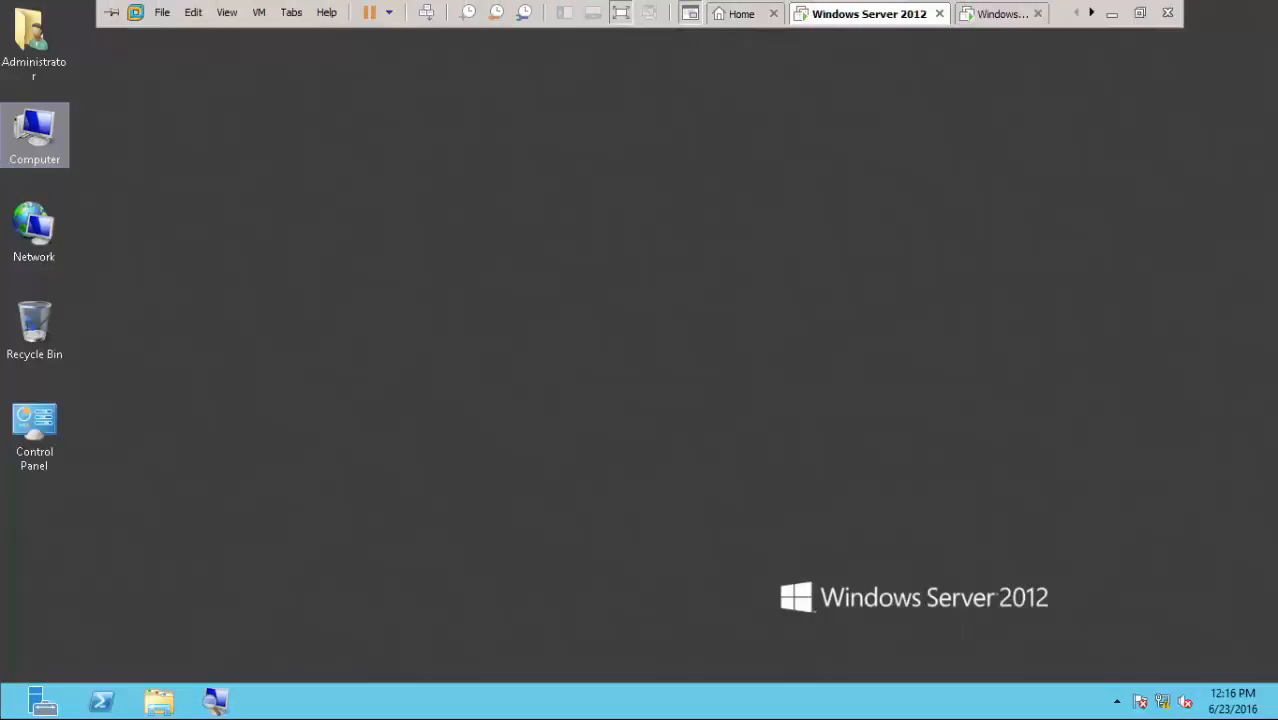
{"action": "right_click", "coordinate": [36, 143]}
{"action": "left_click", "coordinate": [93, 331]}
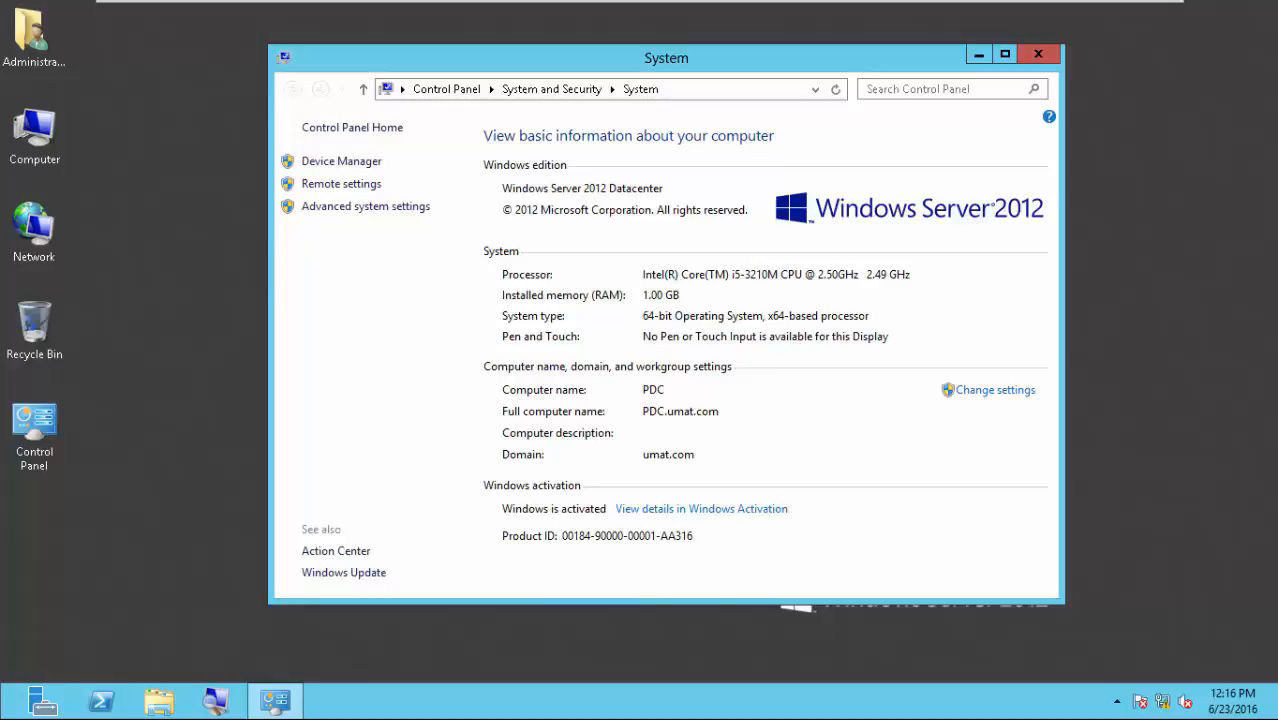
{"action": "left_click", "coordinate": [1038, 54]}
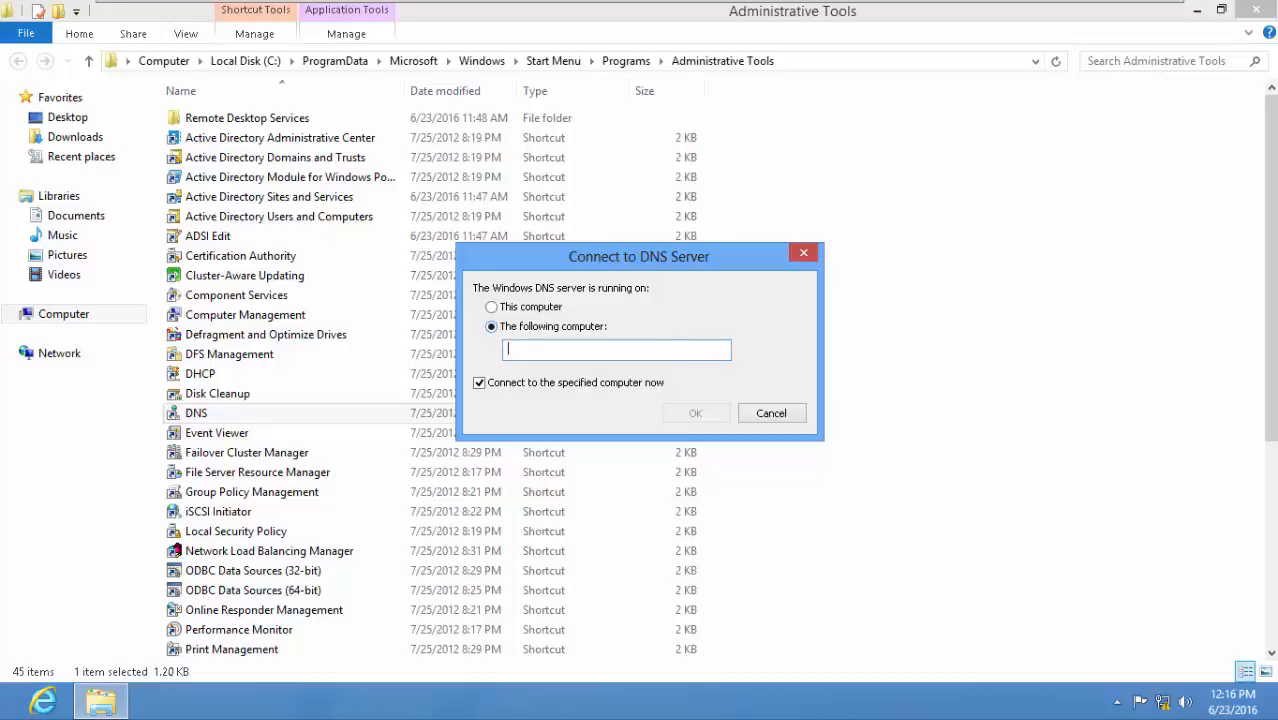
Connect DNS Manager on the Windows 8 machine to the server pdc.umat.com.
{"action": "type", "text": "pdc.umat."}
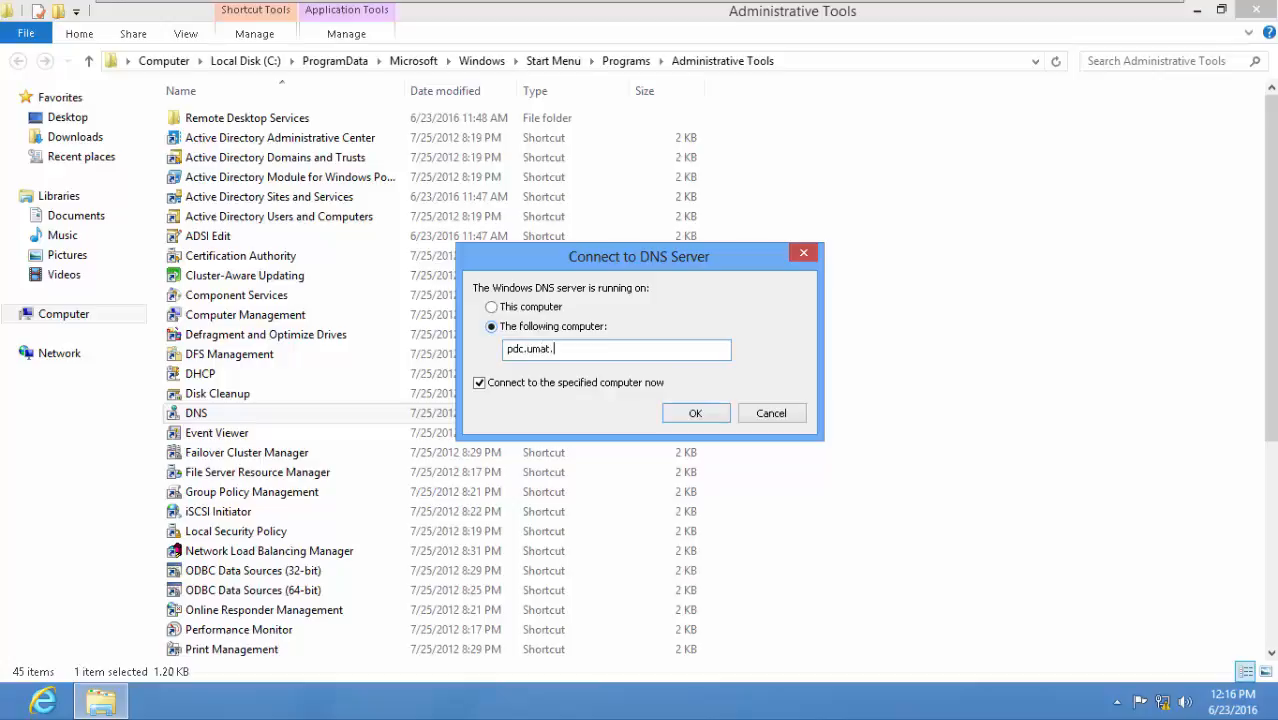
{"action": "type", "text": "com"}
{"action": "key", "text": "Return"}
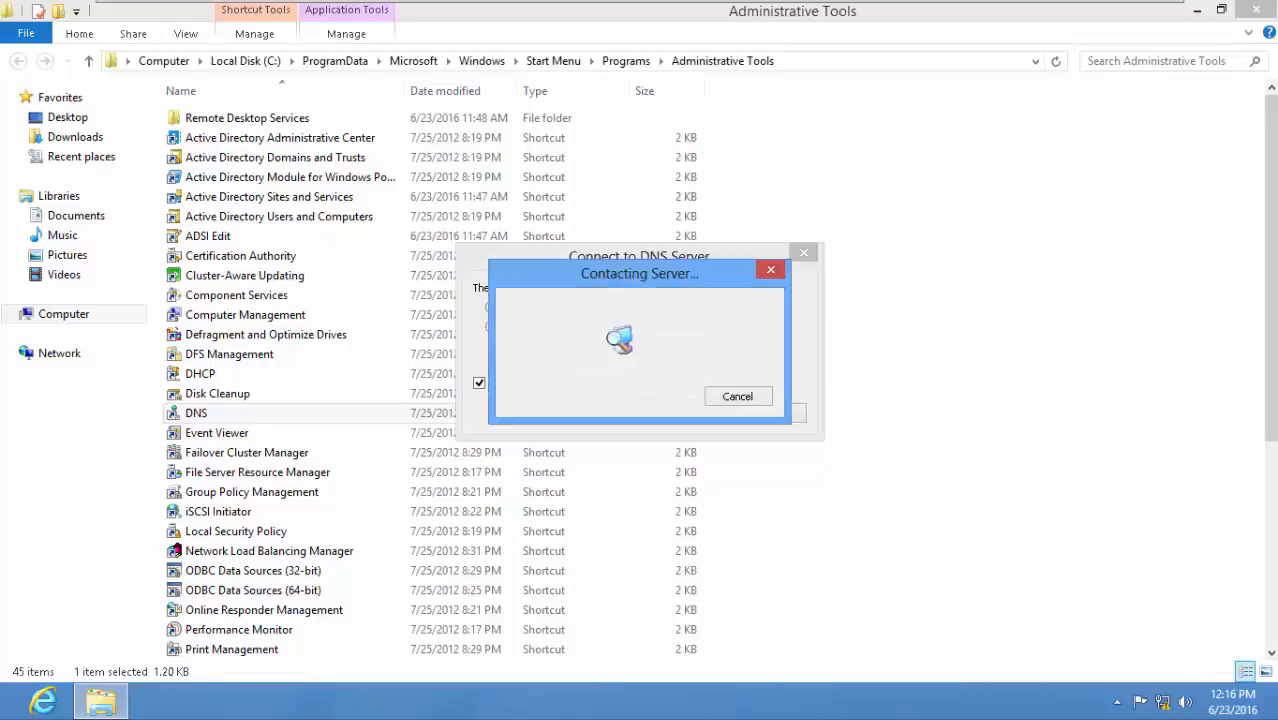
Examine the records of the umat.com forward lookup zone and the 0.168.192.in-addr.arpa reverse lookup zone on pdc.umat.com.
{"action": "double_click", "coordinate": [78, 98]}
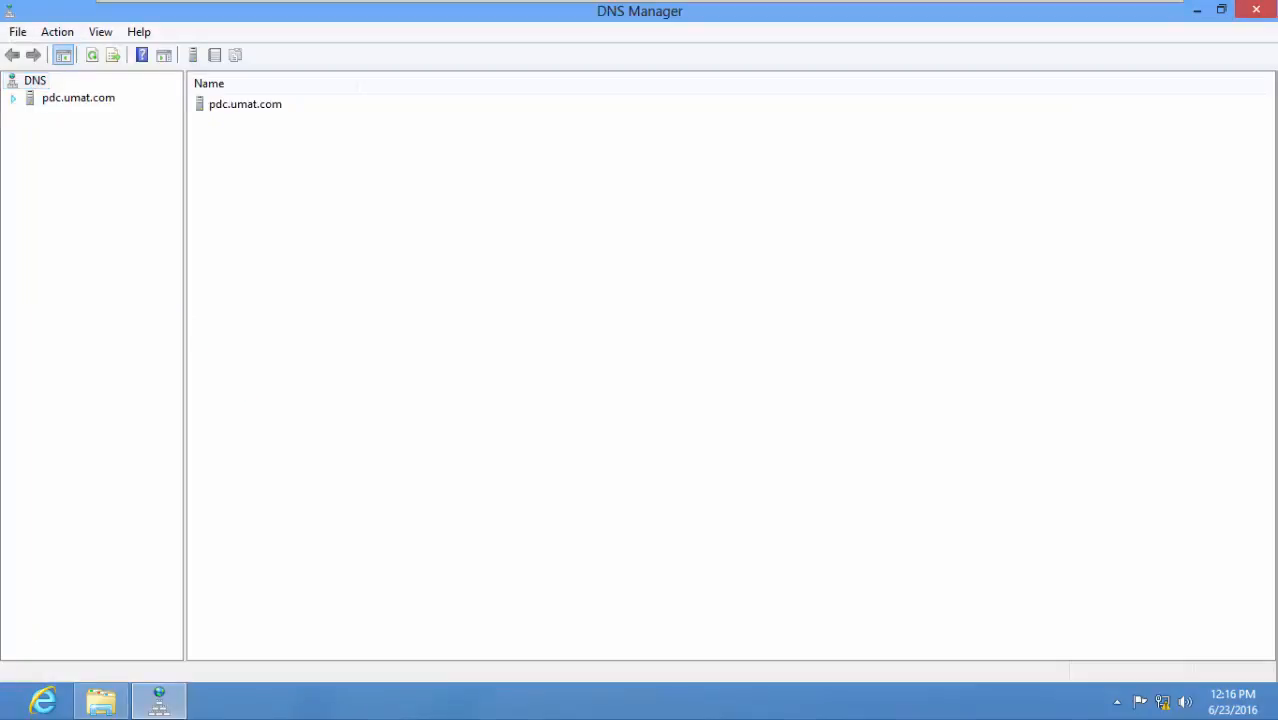
{"action": "double_click", "coordinate": [116, 131]}
{"action": "left_click", "coordinate": [103, 148]}
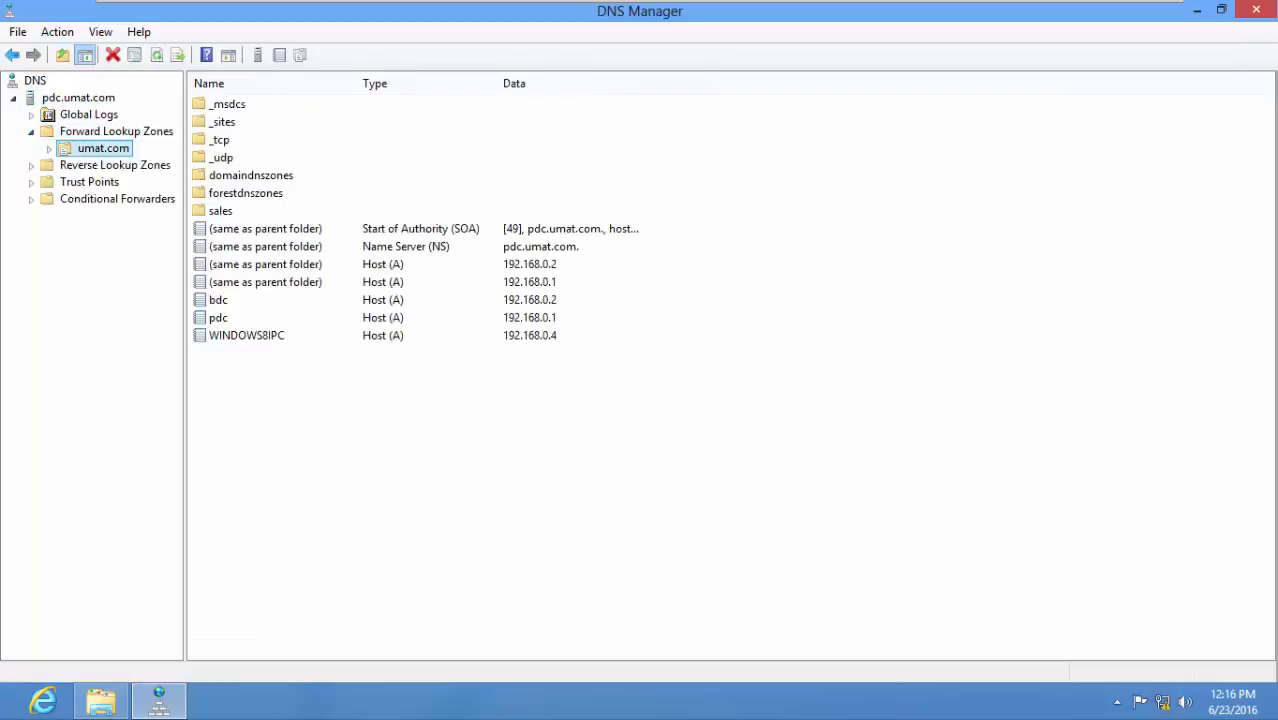
{"action": "double_click", "coordinate": [115, 165]}
{"action": "left_click", "coordinate": [128, 182]}
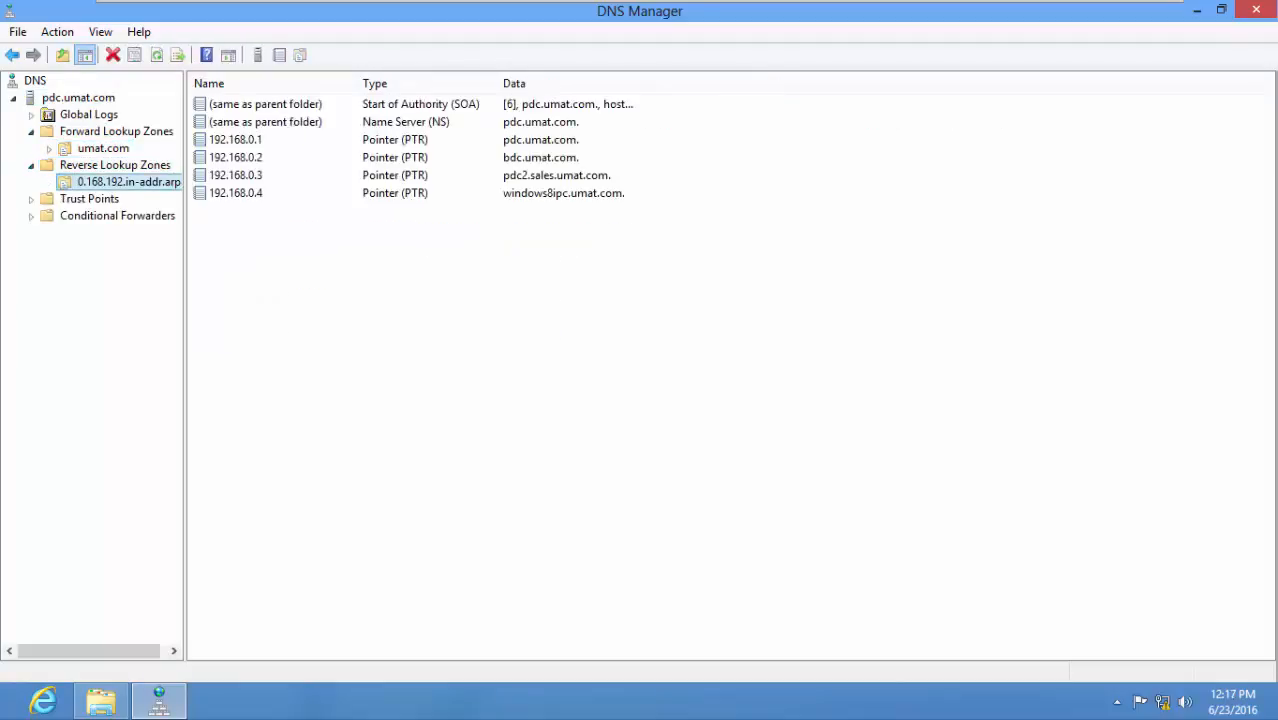
{"action": "left_click", "coordinate": [103, 148]}
{"action": "right_click", "coordinate": [267, 396]}
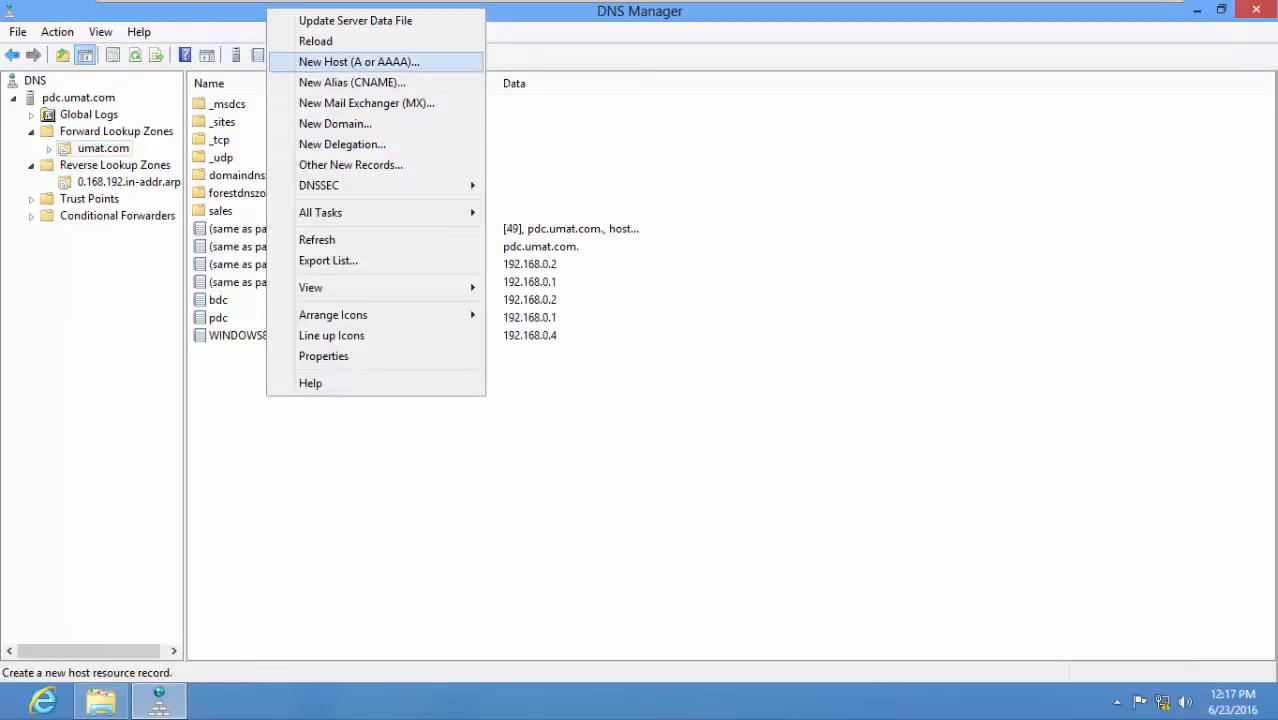
{"action": "left_click", "coordinate": [352, 83]}
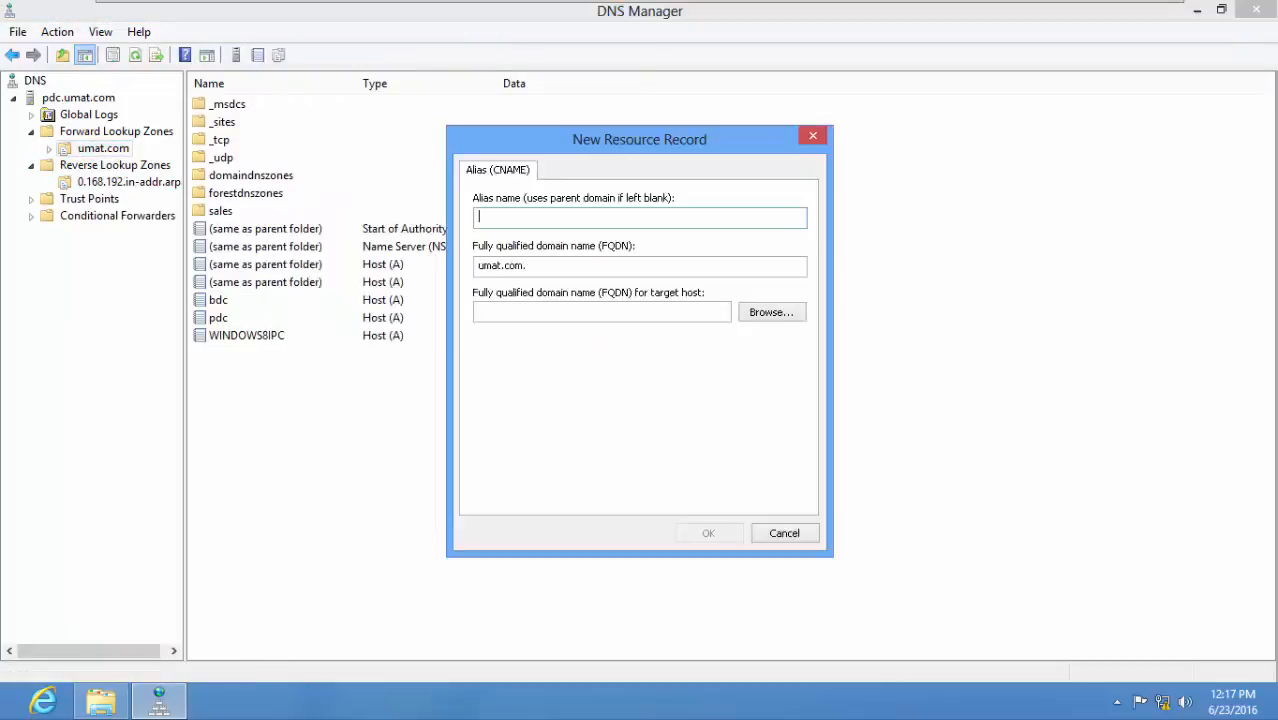
{"action": "type", "text": "www"}
{"action": "key", "text": "Tab"}
{"action": "key", "text": "Tab"}
Browse to the pdc host record in umat.com as the alias's target host and create the record.
{"action": "left_click", "coordinate": [772, 312]}
{"action": "double_click", "coordinate": [524, 290]}
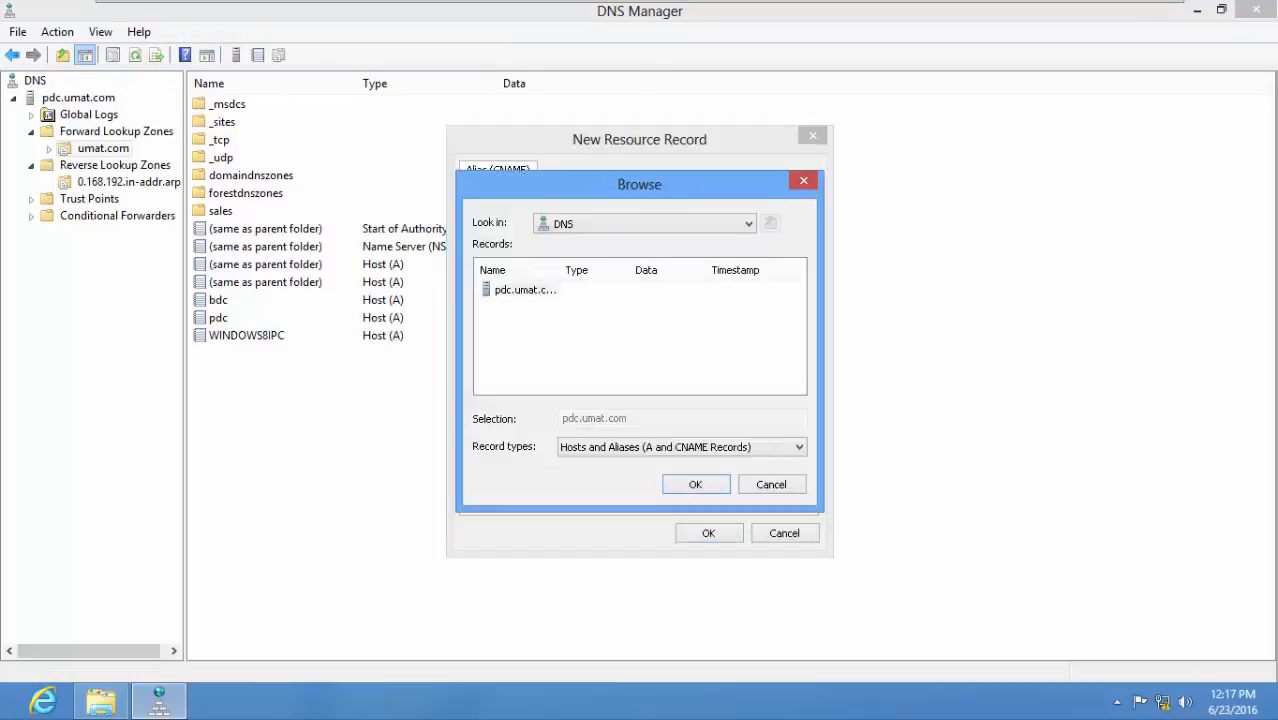
{"action": "double_click", "coordinate": [522, 290]}
{"action": "double_click", "coordinate": [520, 290]}
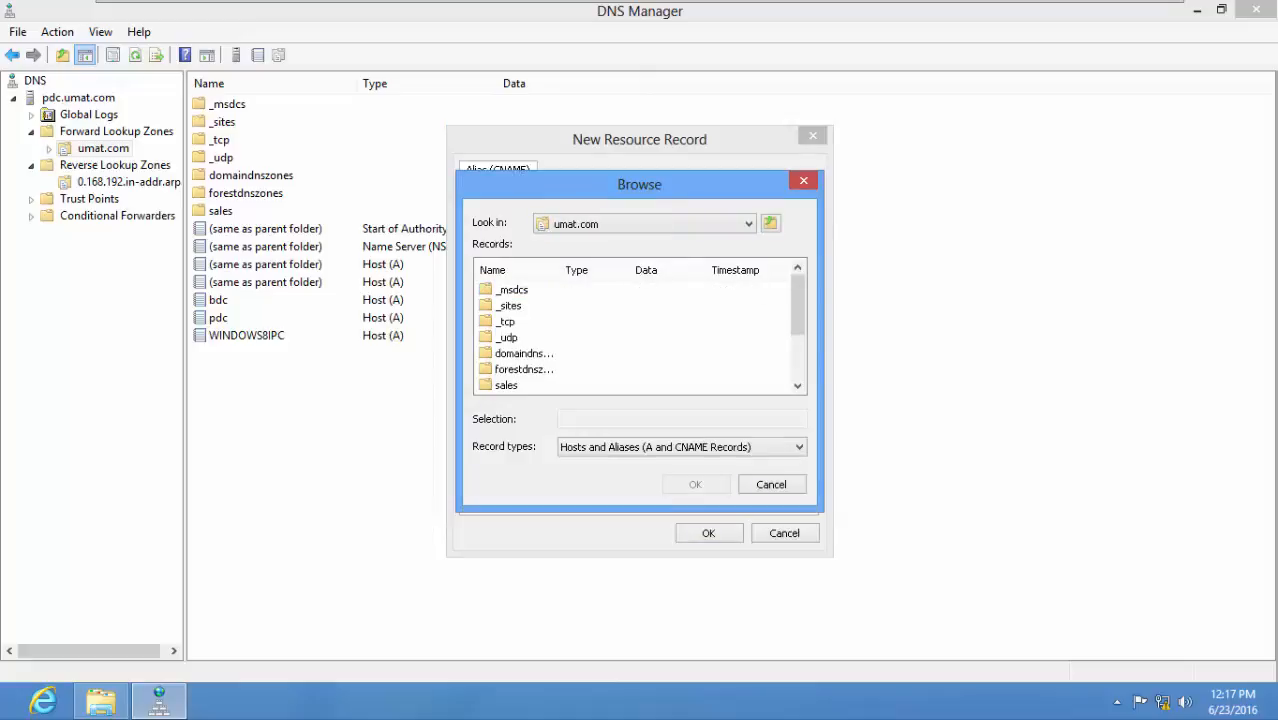
{"action": "scroll", "coordinate": [522, 300], "scroll_direction": "down", "scroll_amount": 2}
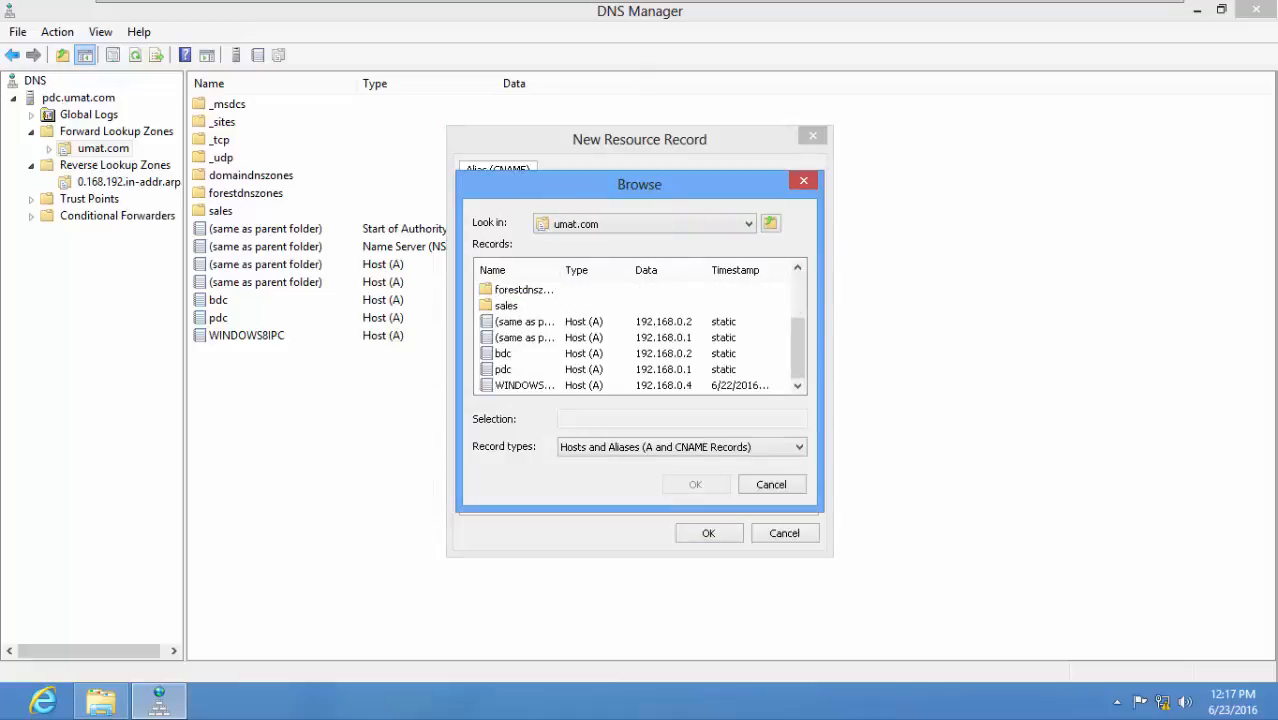
{"action": "left_click", "coordinate": [503, 370]}
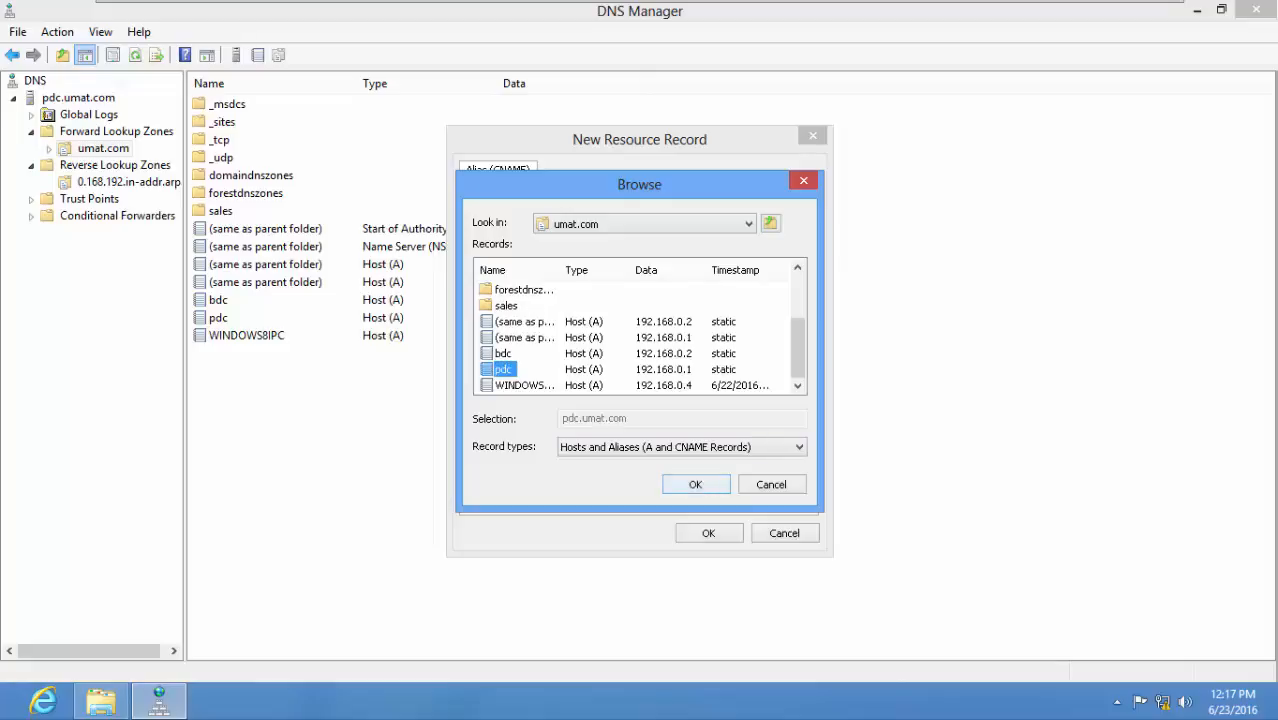
{"action": "left_click", "coordinate": [695, 484]}
{"action": "key", "text": "Return"}
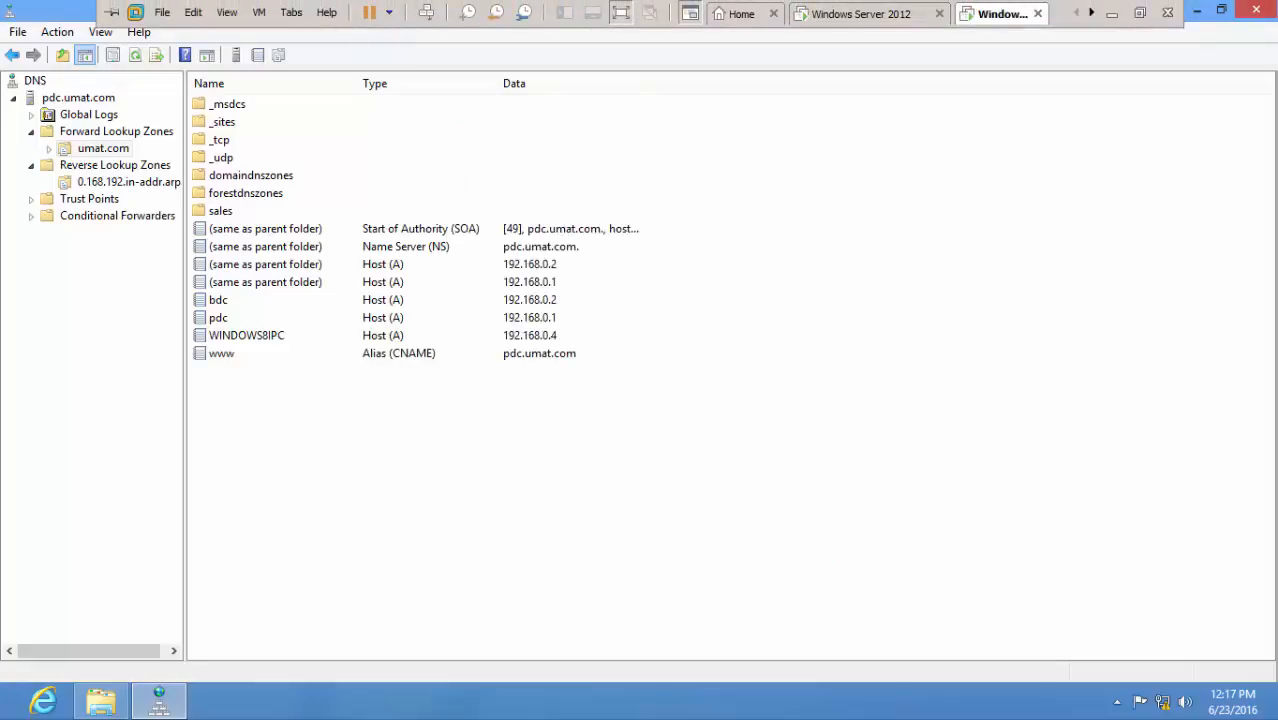
Check for the www alias in the umat.com zone in DNS Manager on Windows Server 2012, and close the console.
{"action": "left_click", "coordinate": [869, 13]}
{"action": "left_click", "coordinate": [8, 712]}
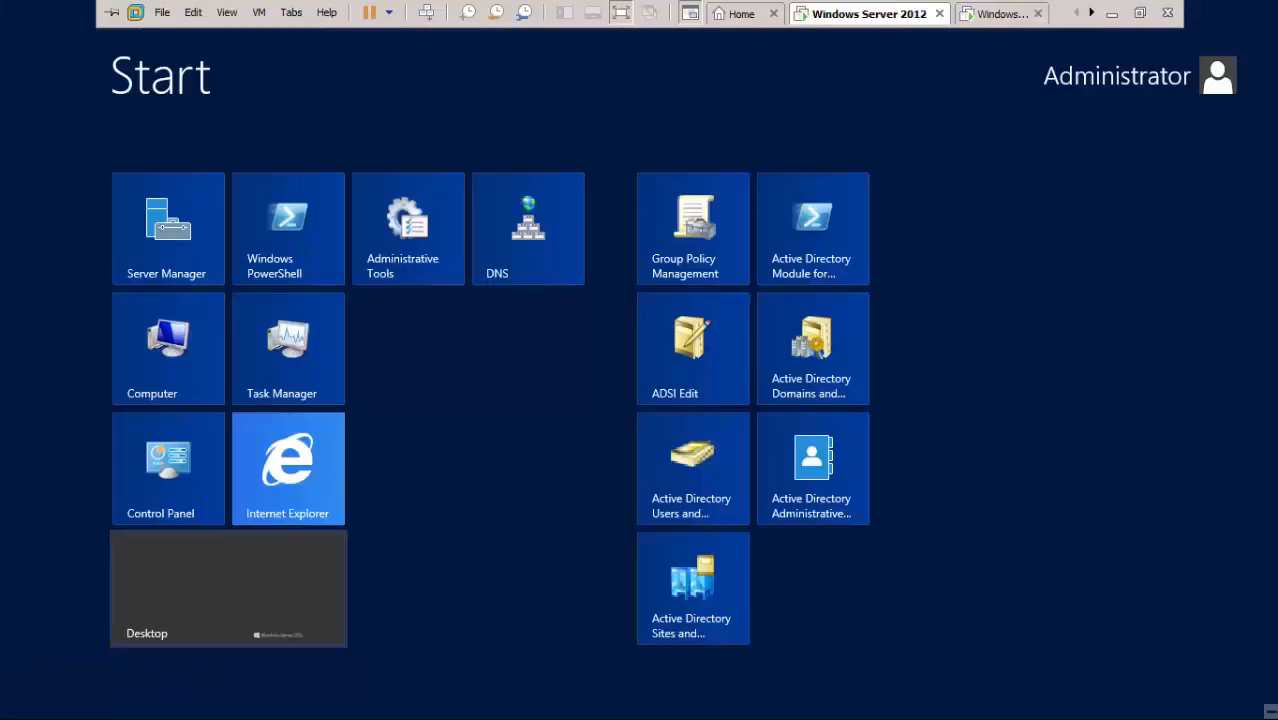
{"action": "left_click", "coordinate": [528, 229]}
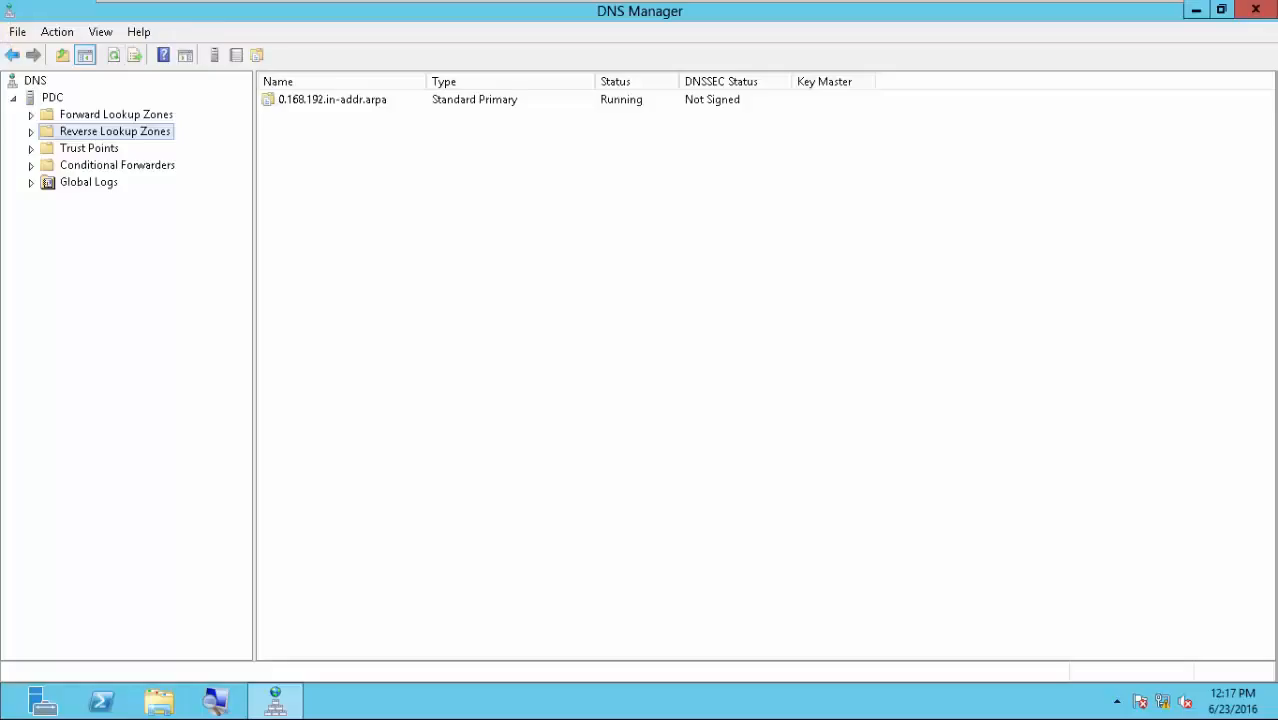
{"action": "double_click", "coordinate": [116, 114]}
{"action": "left_click", "coordinate": [103, 131]}
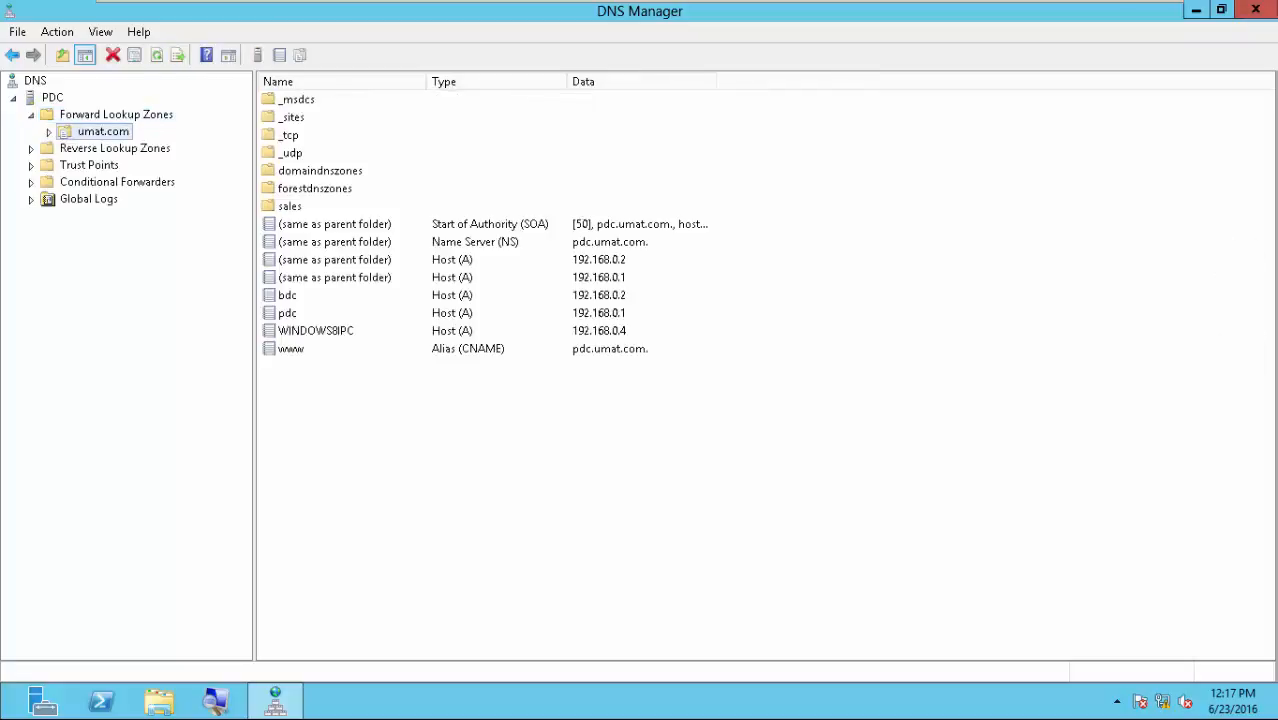
{"action": "left_click", "coordinate": [1256, 9]}
Close DNS Manager on the Windows 8 machine and open Active Directory Users and Computers in a maximized window.
{"action": "left_click", "coordinate": [995, 13]}
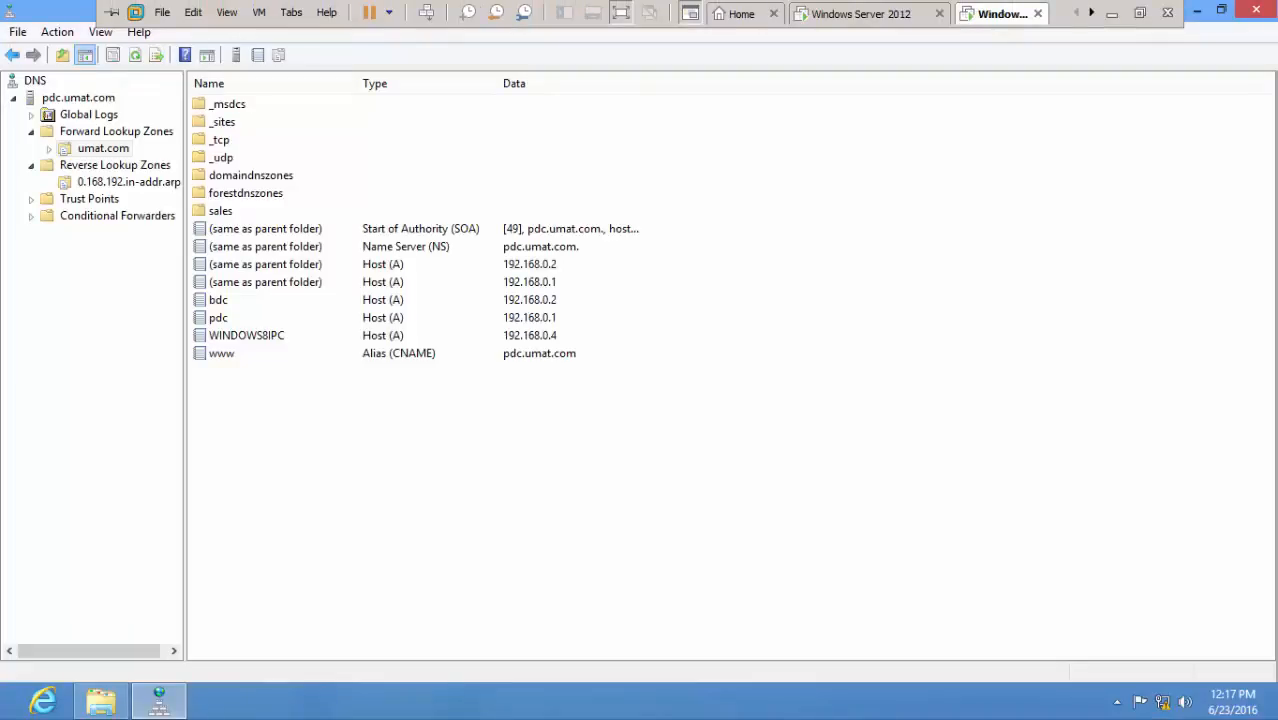
{"action": "mouse_move", "coordinate": [1265, 6]}
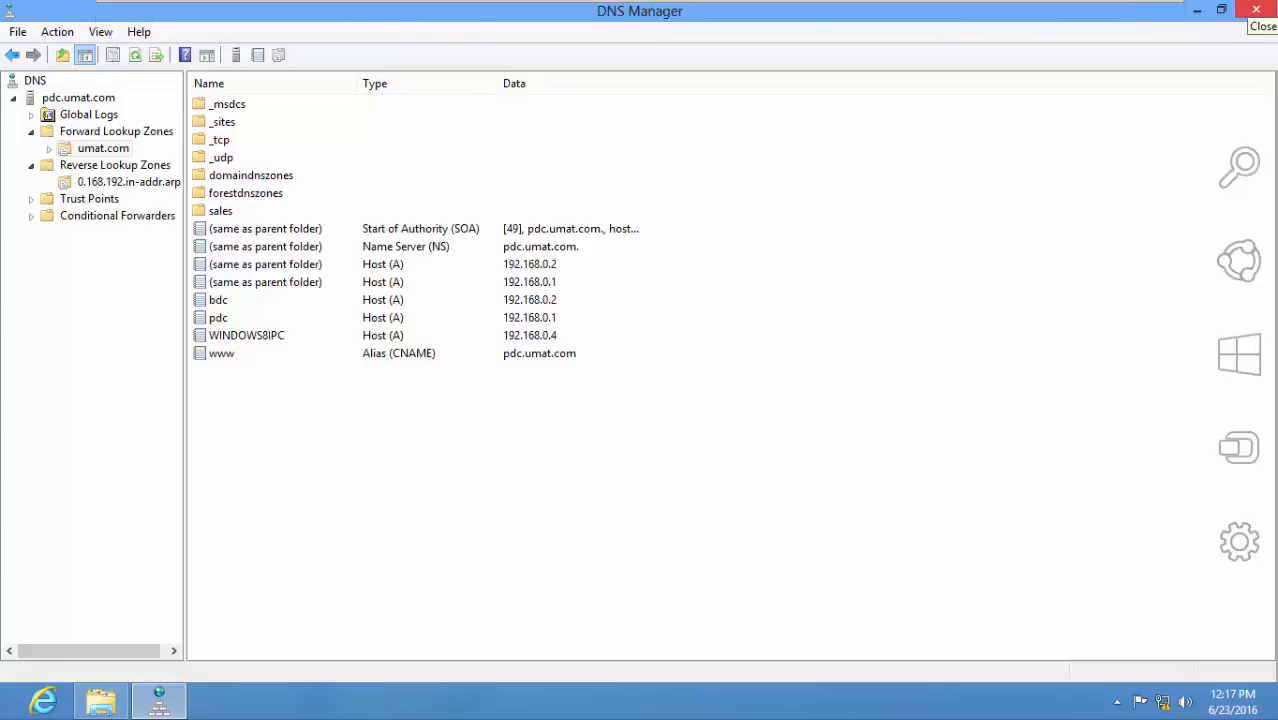
{"action": "left_click", "coordinate": [1256, 9]}
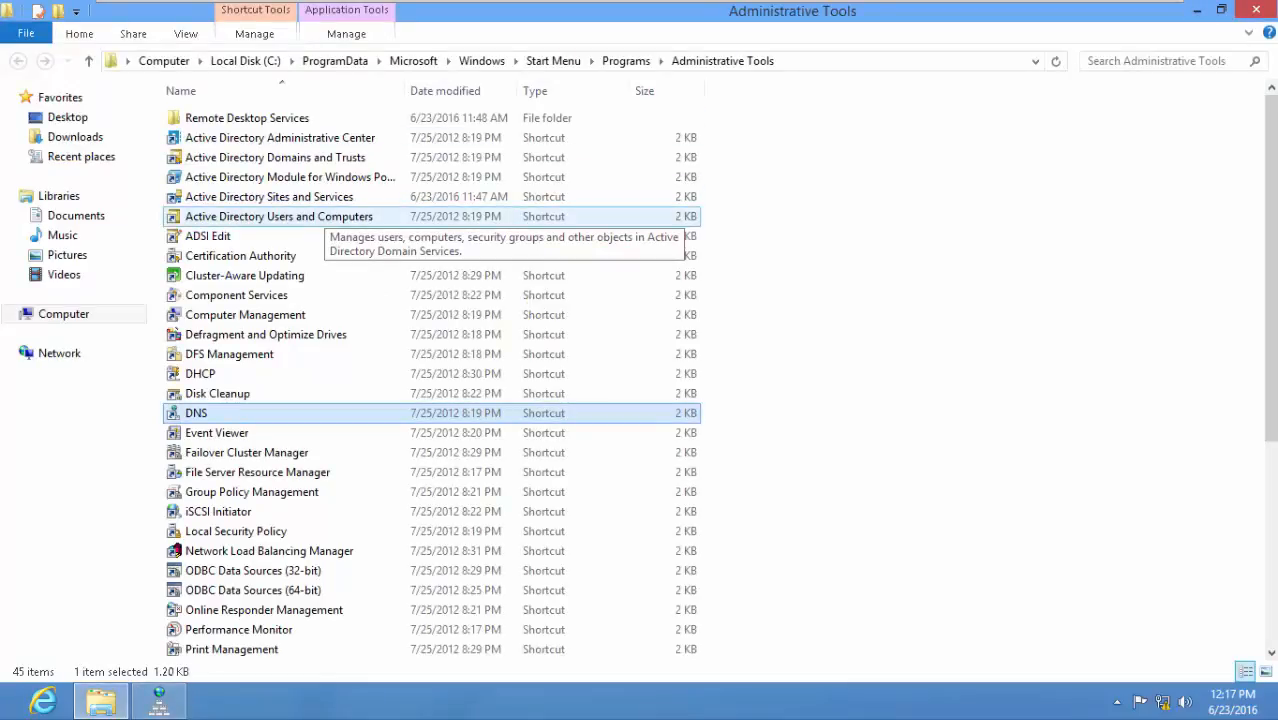
{"action": "double_click", "coordinate": [324, 216]}
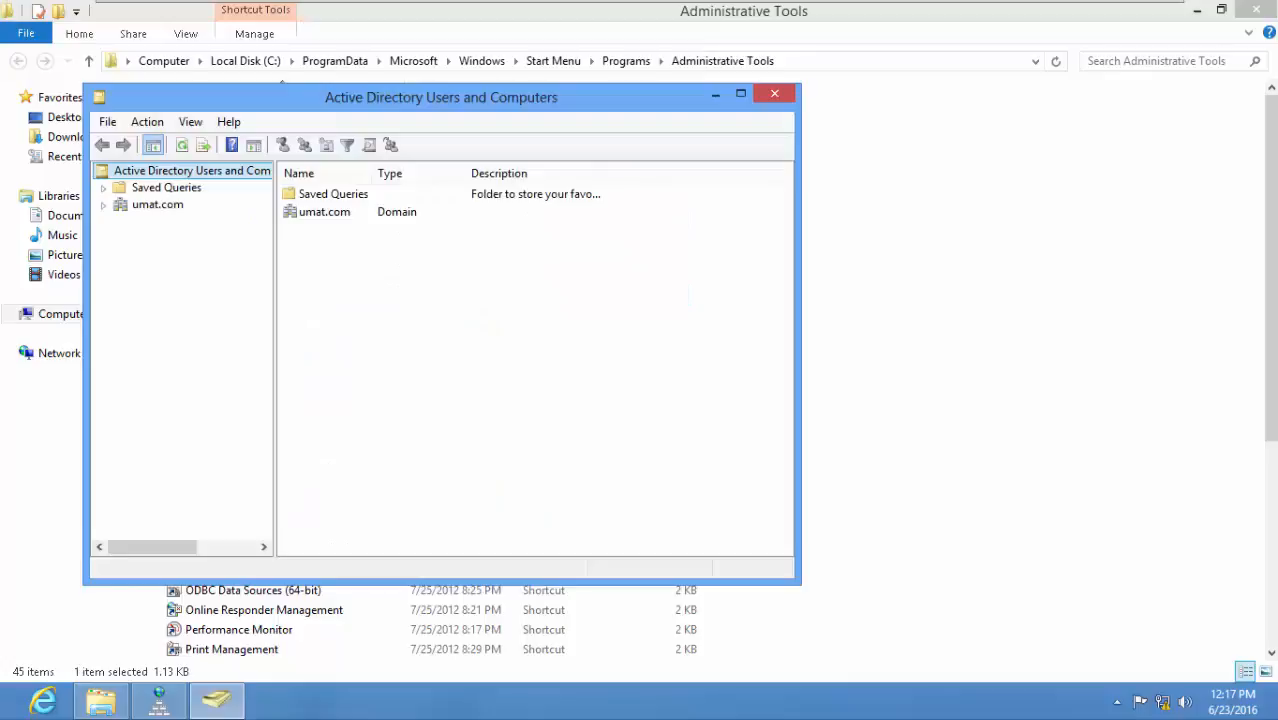
{"action": "left_click", "coordinate": [740, 94]}
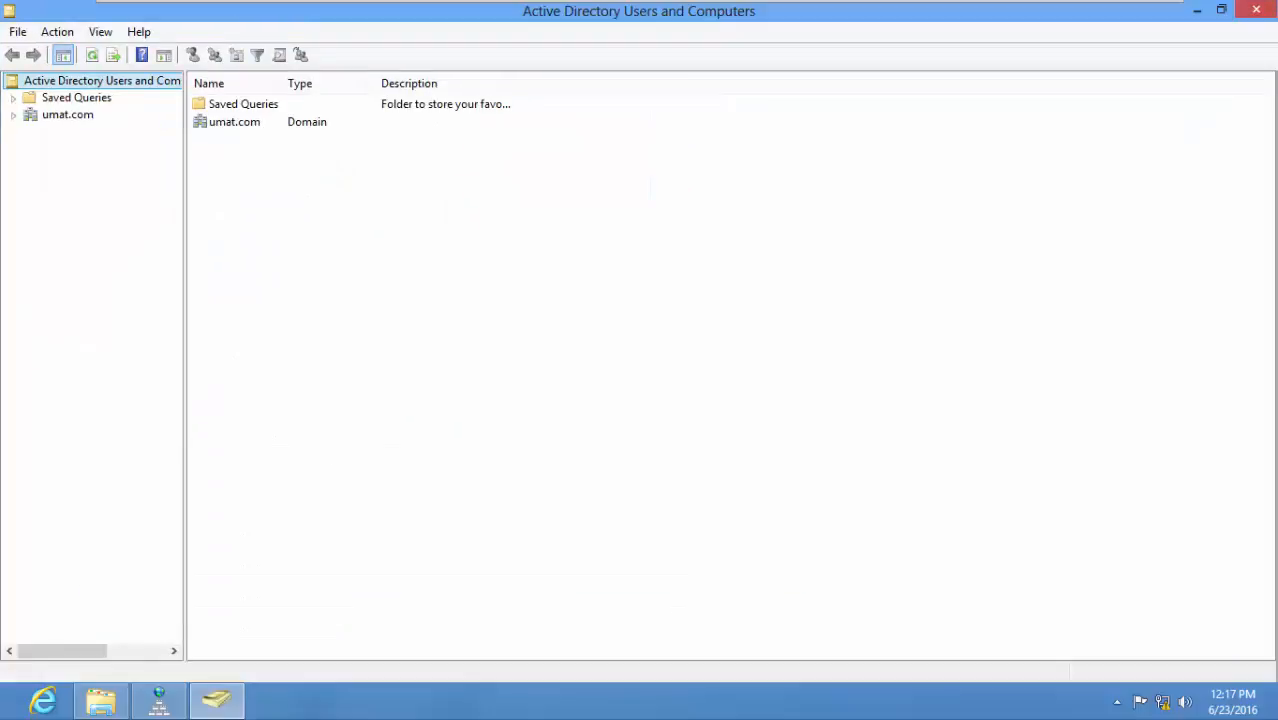
Expand the umat.com domain and view the contents of the Administration, Account and Deployment OU organizational units, widening the console tree and Name column.
{"action": "left_click_drag", "start_coordinate": [184, 360], "coordinate": [251, 360]}
{"action": "left_click", "coordinate": [13, 115]}
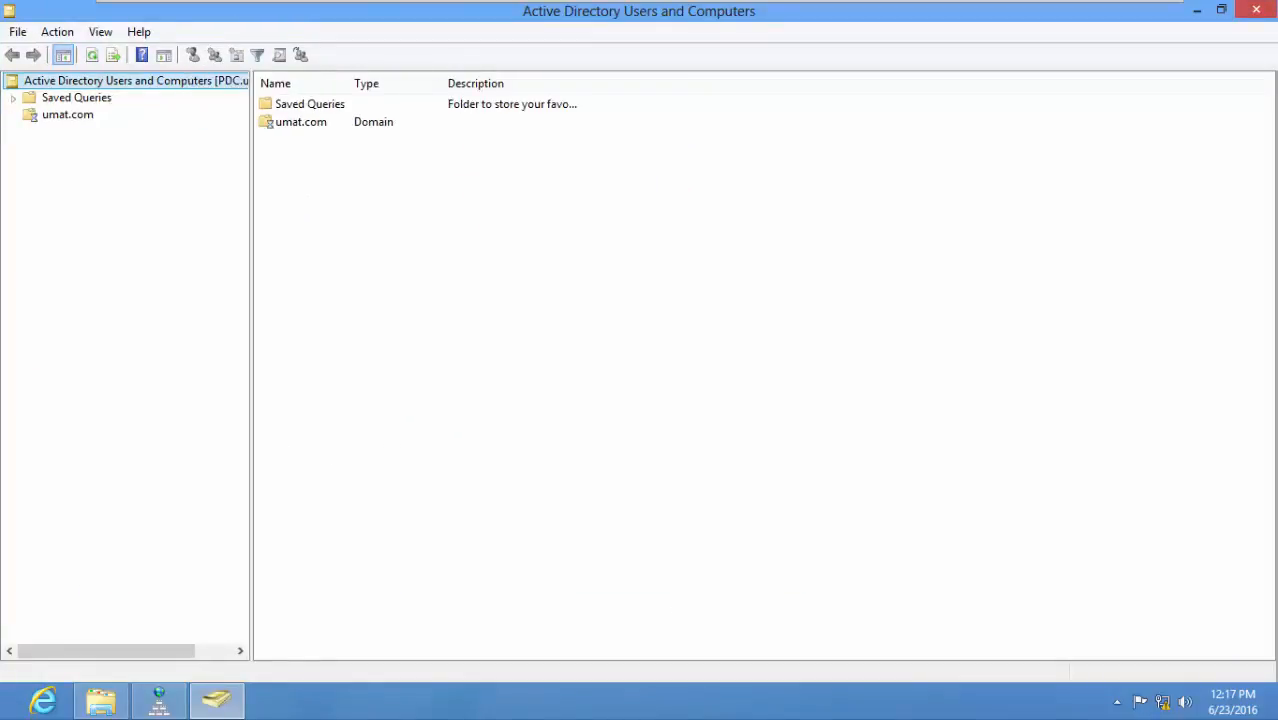
{"action": "double_click", "coordinate": [96, 131]}
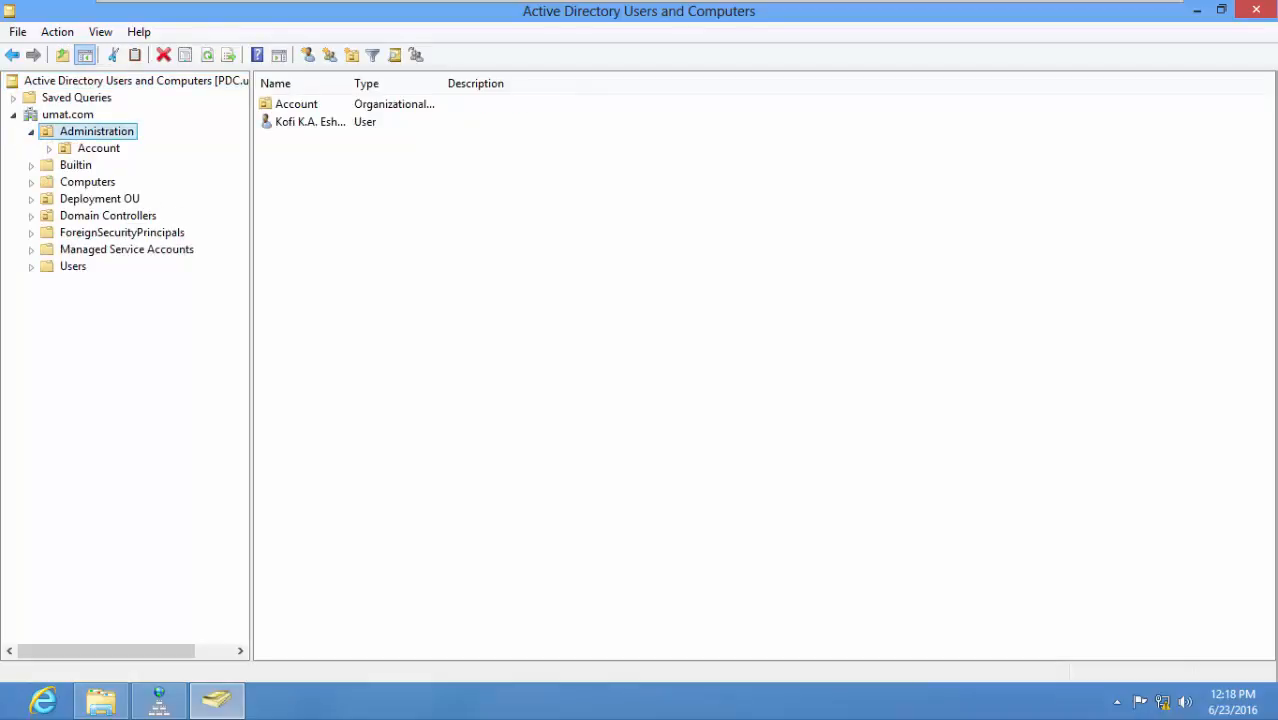
{"action": "left_click", "coordinate": [98, 148]}
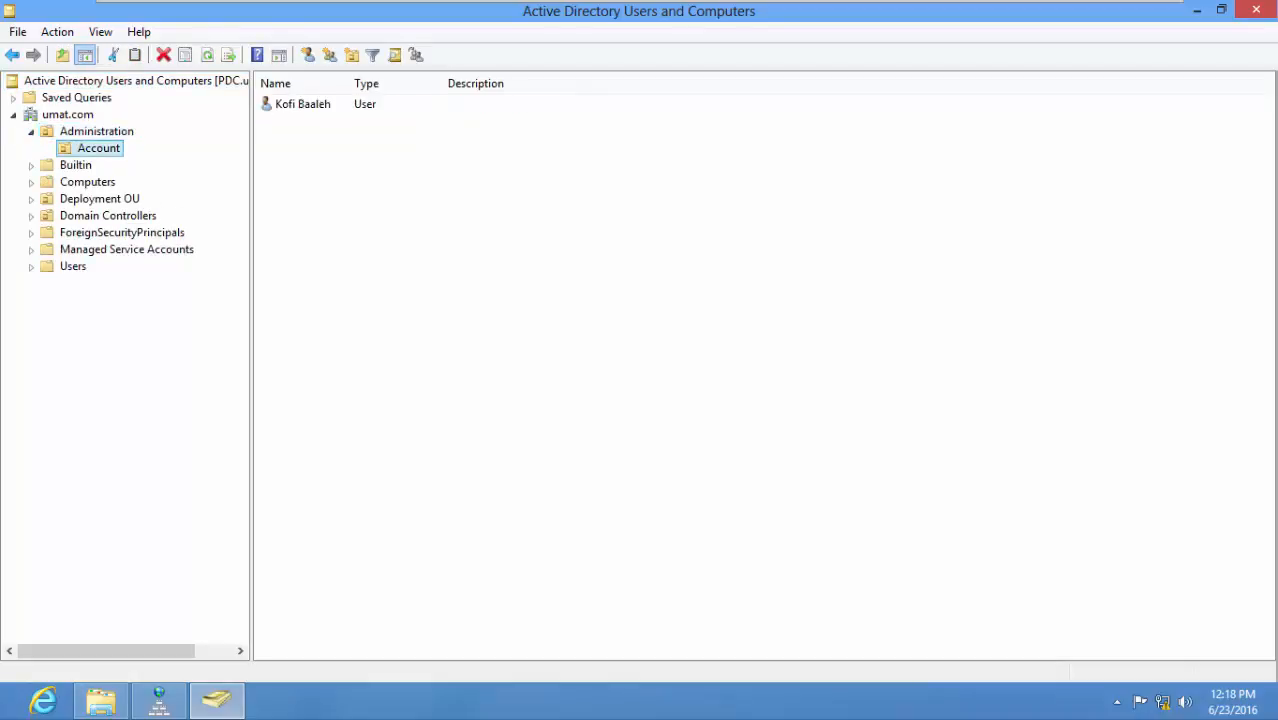
{"action": "left_click", "coordinate": [96, 131]}
{"action": "left_click", "coordinate": [97, 199]}
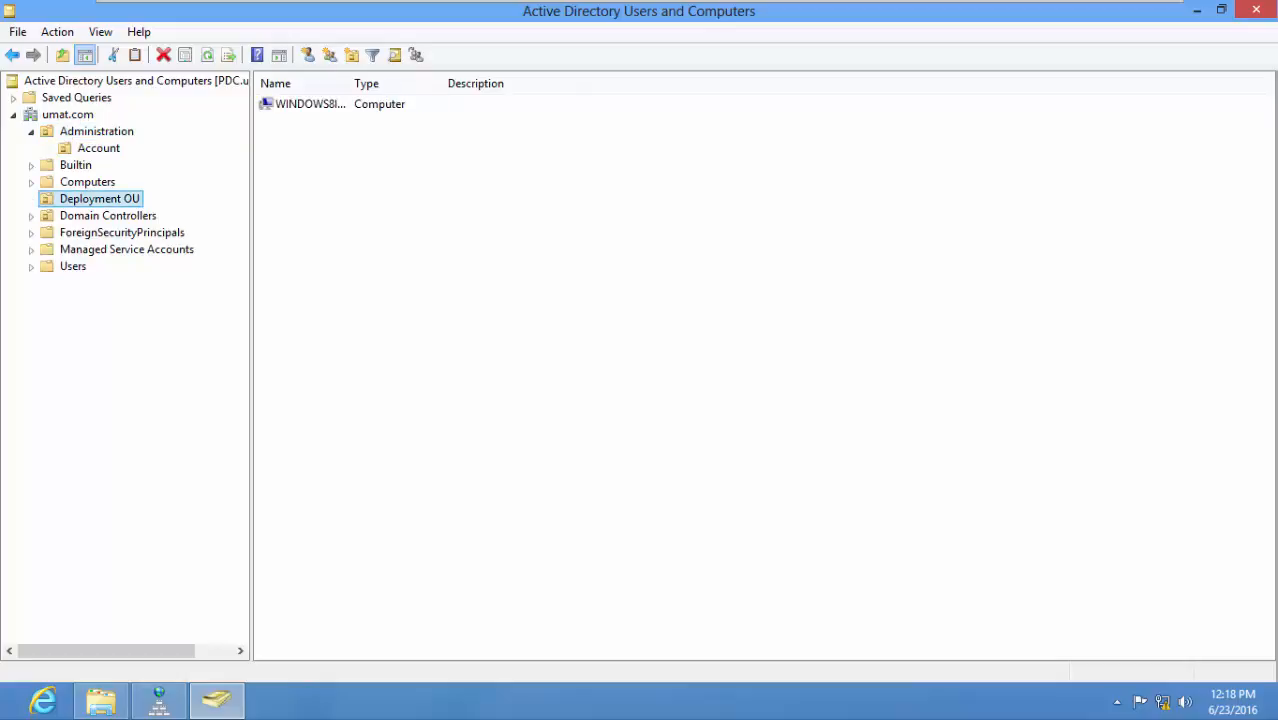
{"action": "left_click_drag", "start_coordinate": [351, 83], "coordinate": [437, 83]}
Switch to Windows Server 2012, check the umat.com containers in its Active Directory Users and Computers console, and close the console.
{"action": "mouse_move", "coordinate": [760, 2]}
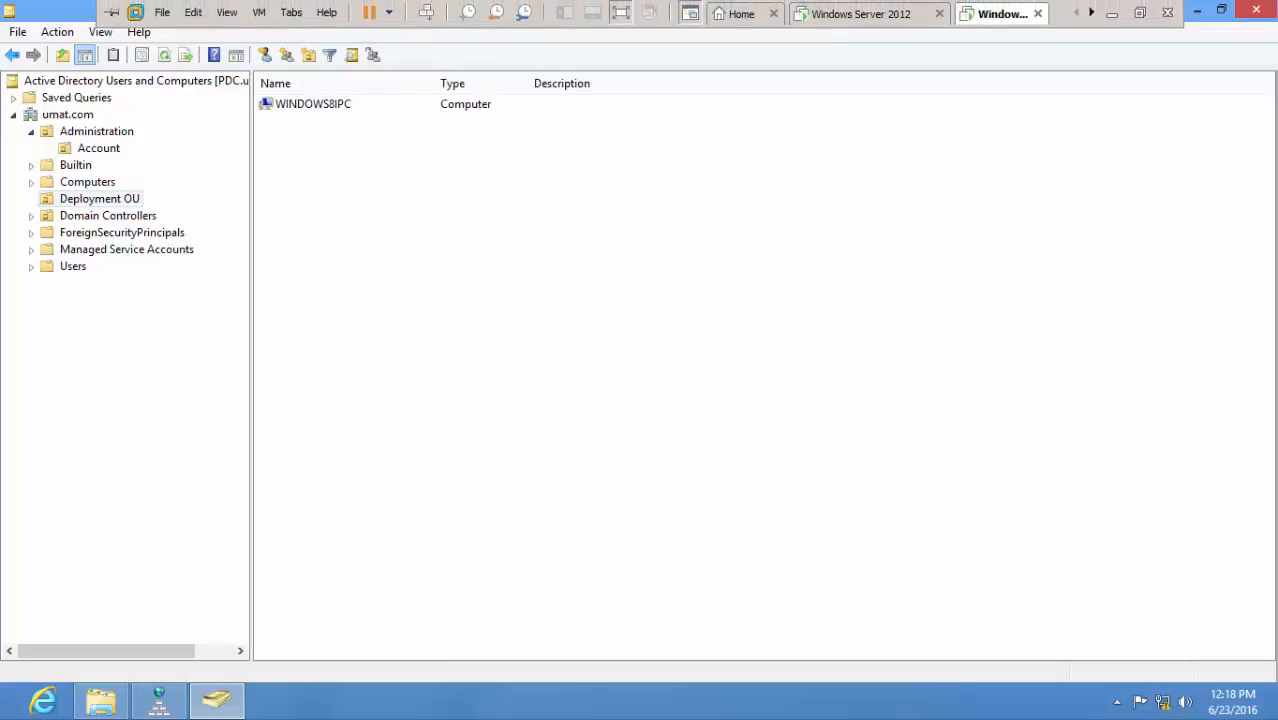
{"action": "left_click", "coordinate": [868, 14]}
{"action": "left_click", "coordinate": [4, 715]}
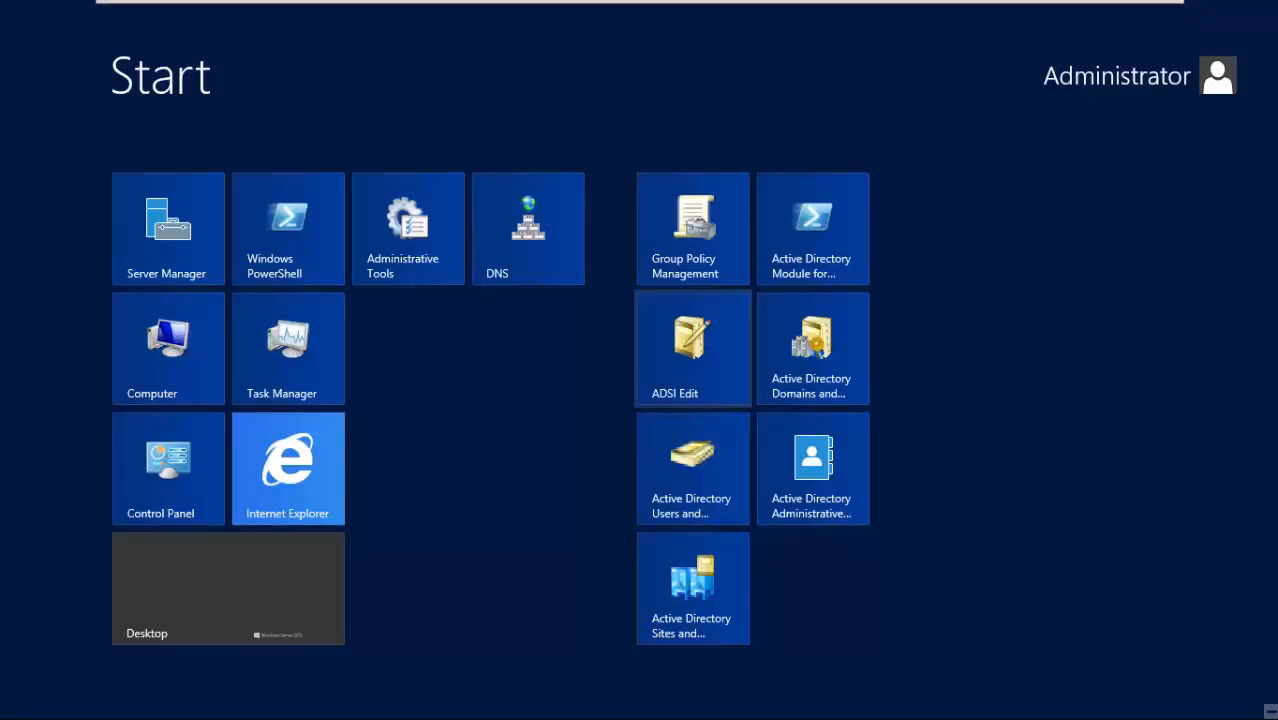
{"action": "left_click", "coordinate": [834, 363]}
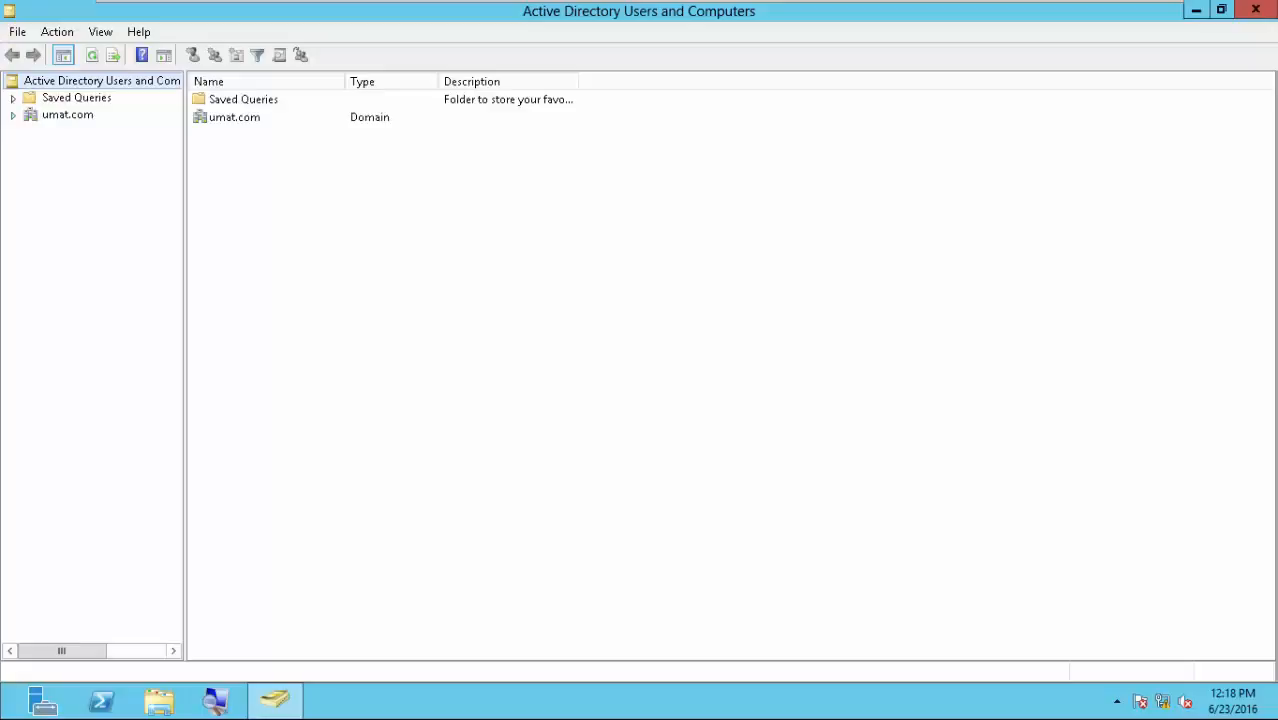
{"action": "left_click", "coordinate": [96, 131]}
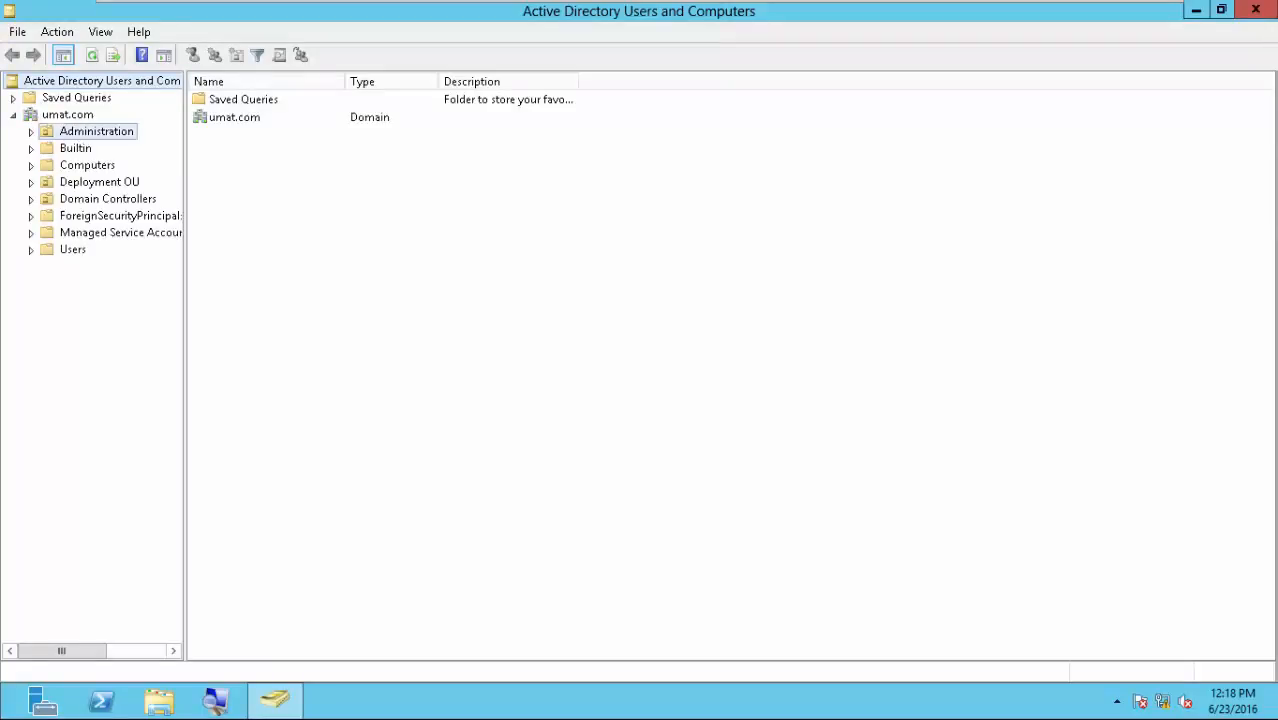
{"action": "left_click", "coordinate": [1255, 9]}
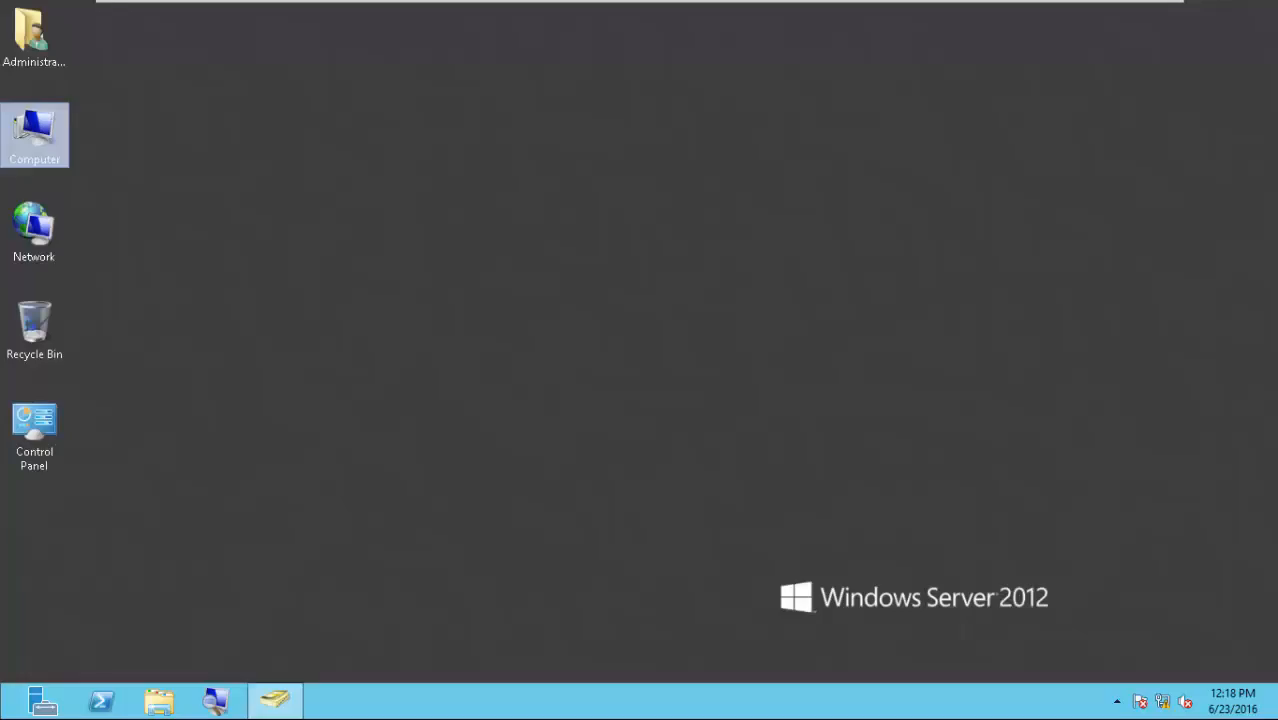
Return to the Windows 8 machine, close its open windows down to the desktop, and take the virtual machine out of full screen.
{"action": "left_click", "coordinate": [1002, 14]}
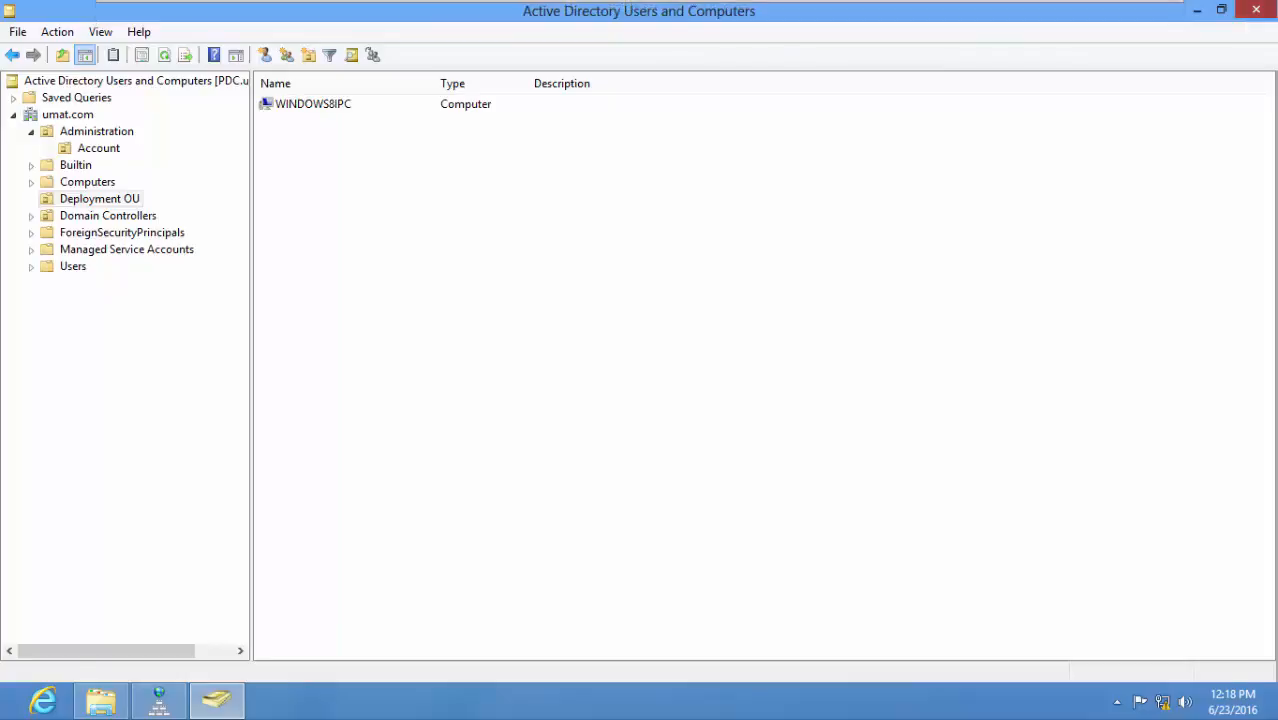
{"action": "left_click", "coordinate": [1255, 9]}
{"action": "left_click", "coordinate": [1255, 9]}
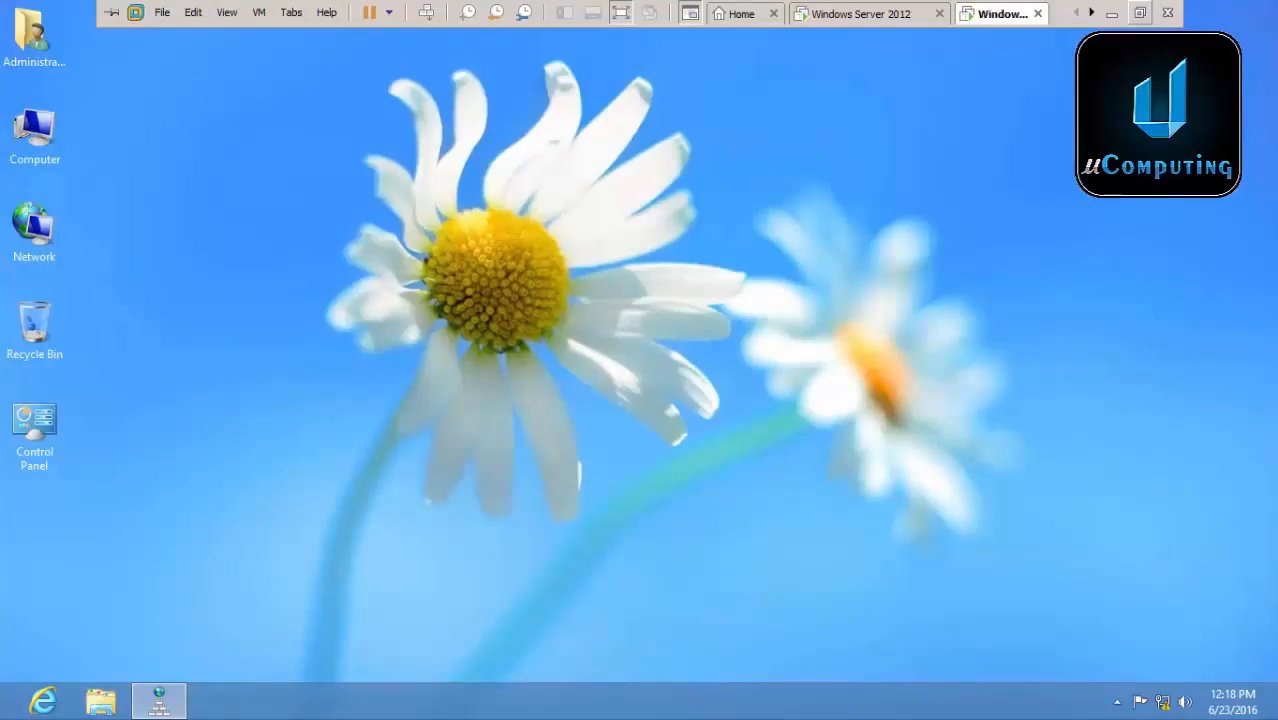
{"action": "left_click", "coordinate": [1140, 13]}
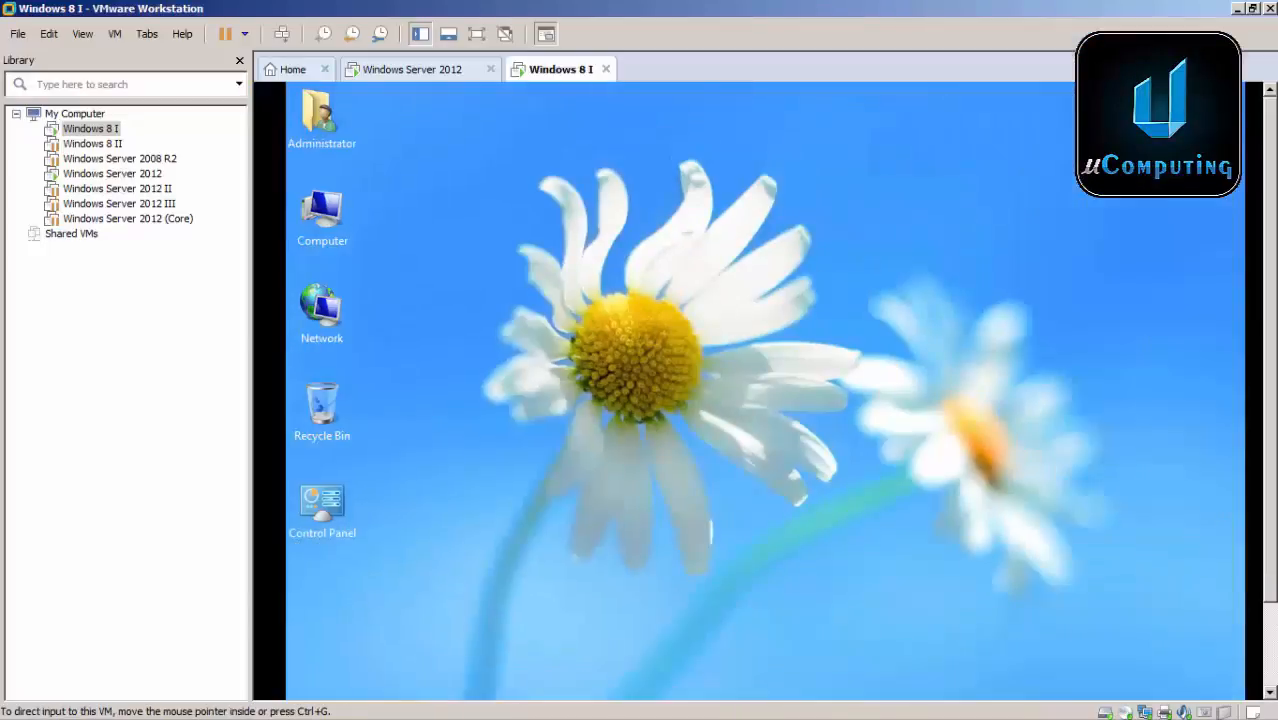